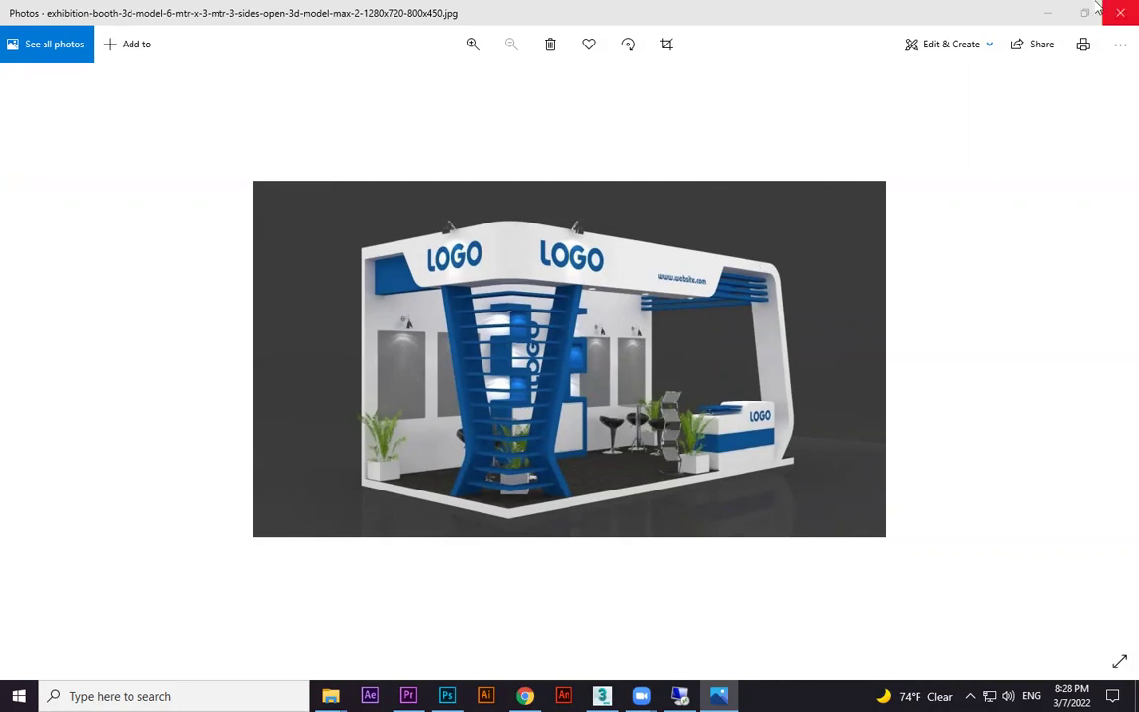
Leave the reference image, close the Material Editor and set the production renderer to NVIDIA mental ray
click(1045, 17)
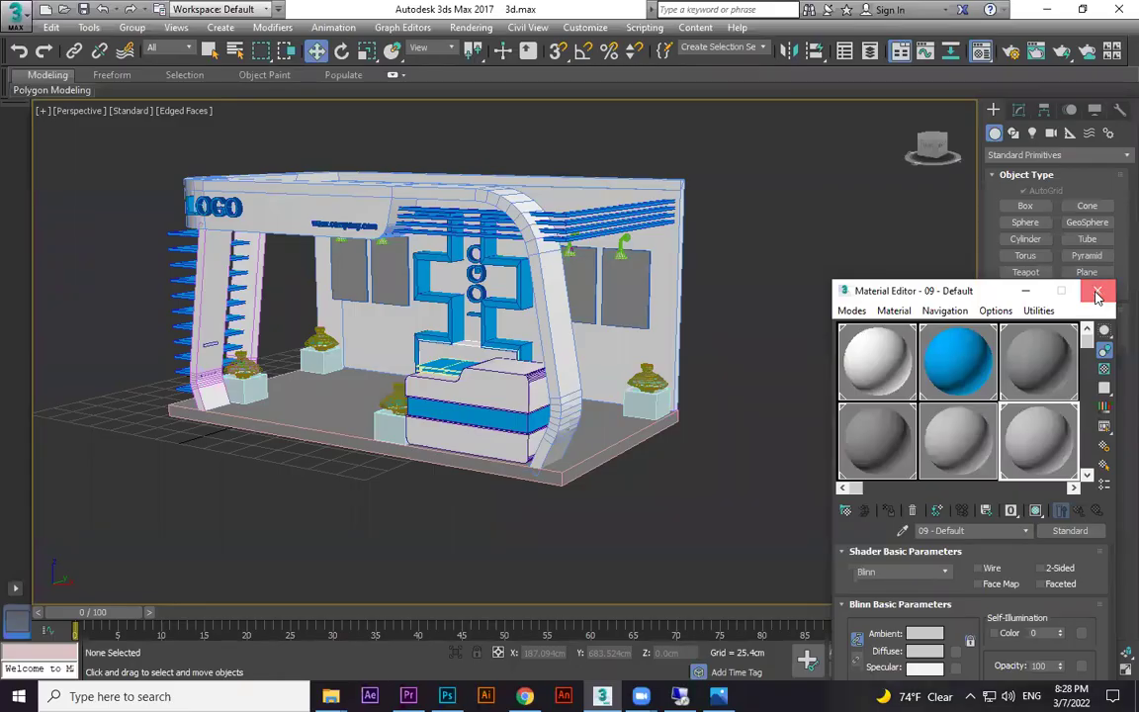
click(1099, 293)
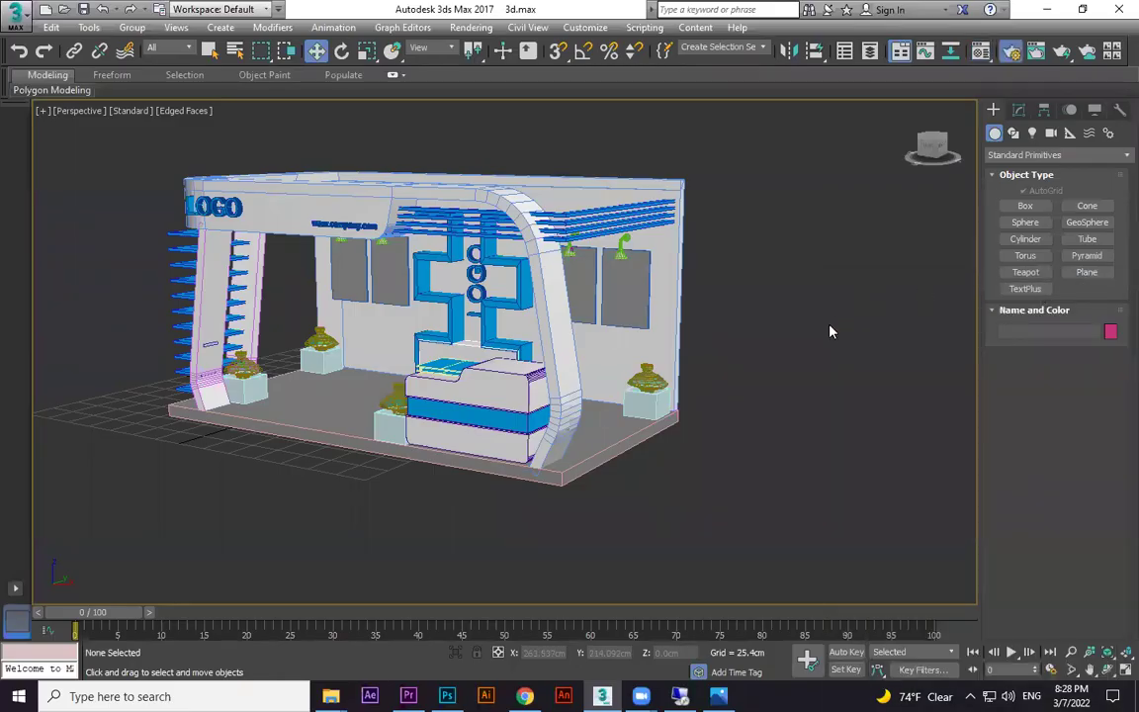
key(F10)
click(846, 197)
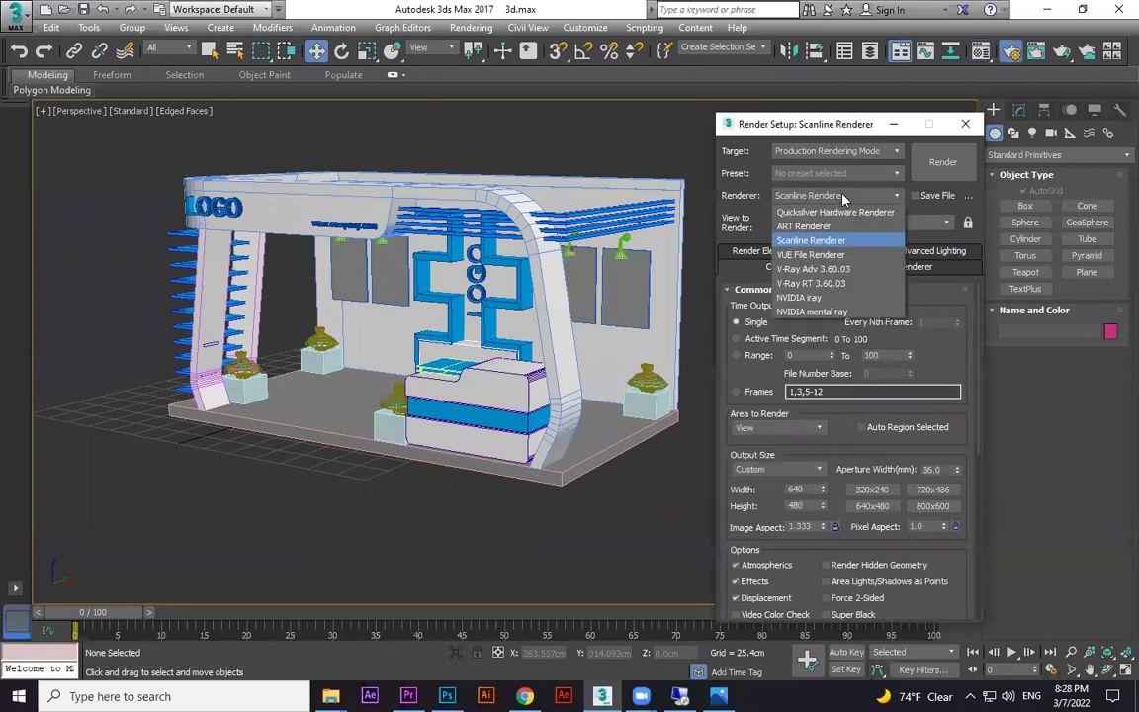
click(822, 312)
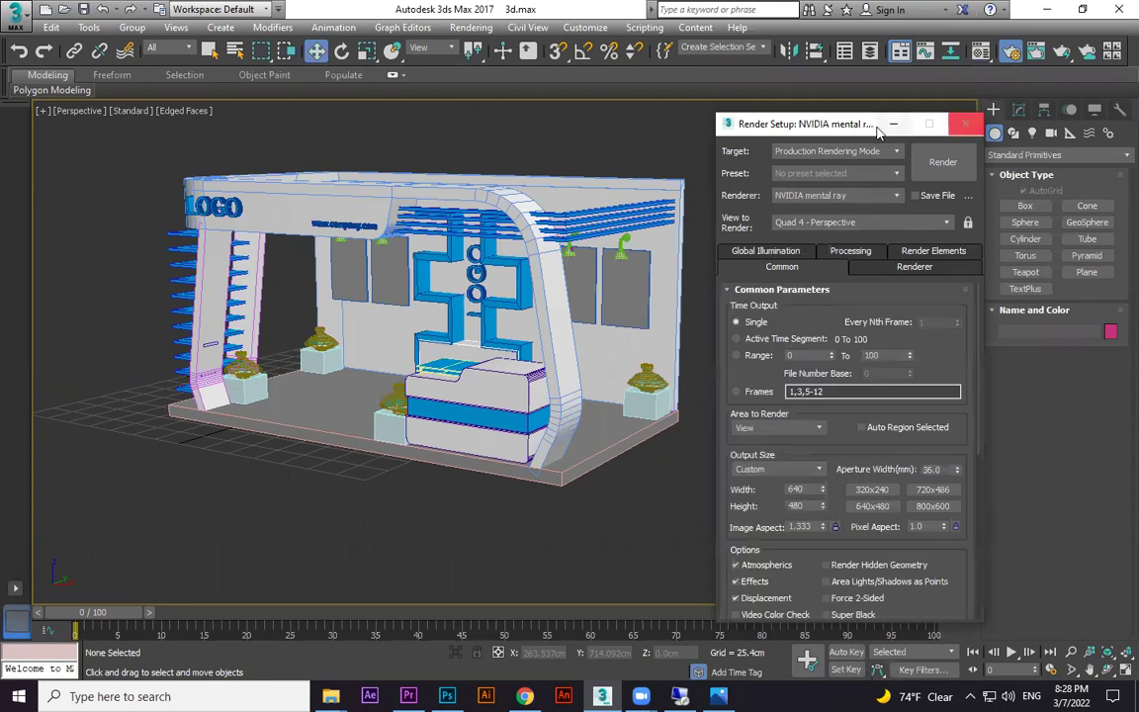
Set the render output size to the HDTV (video) preset and put the render settings aside
drag(841, 129, 954, 25)
click(887, 368)
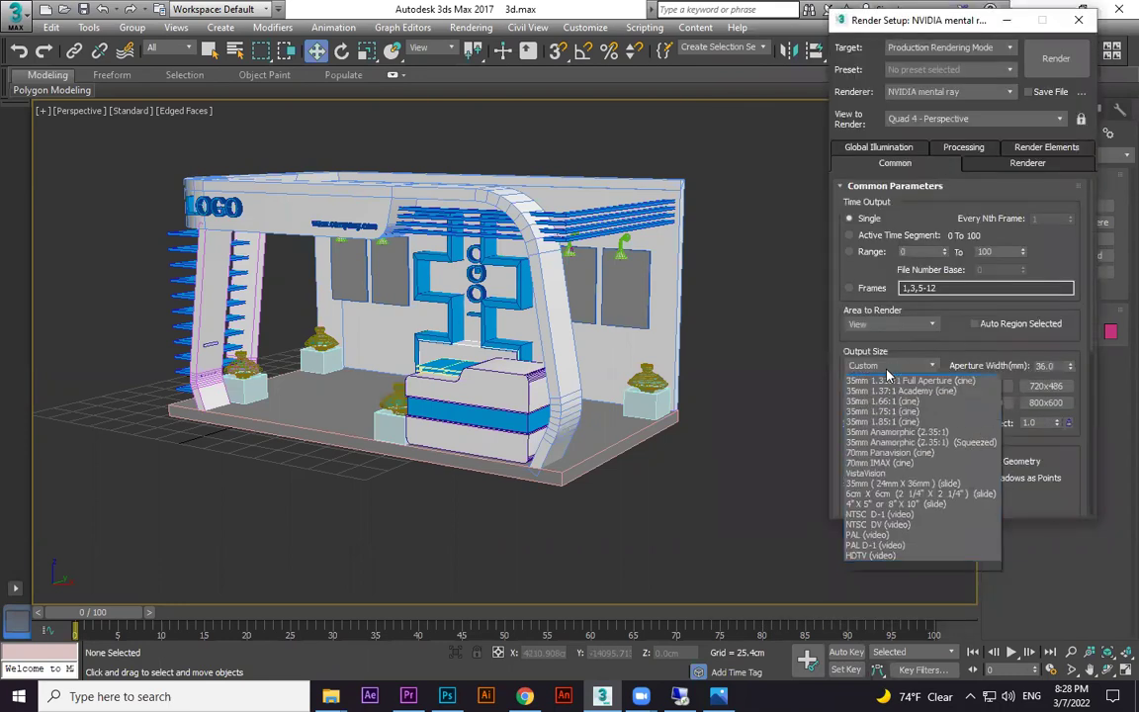
click(887, 377)
click(870, 365)
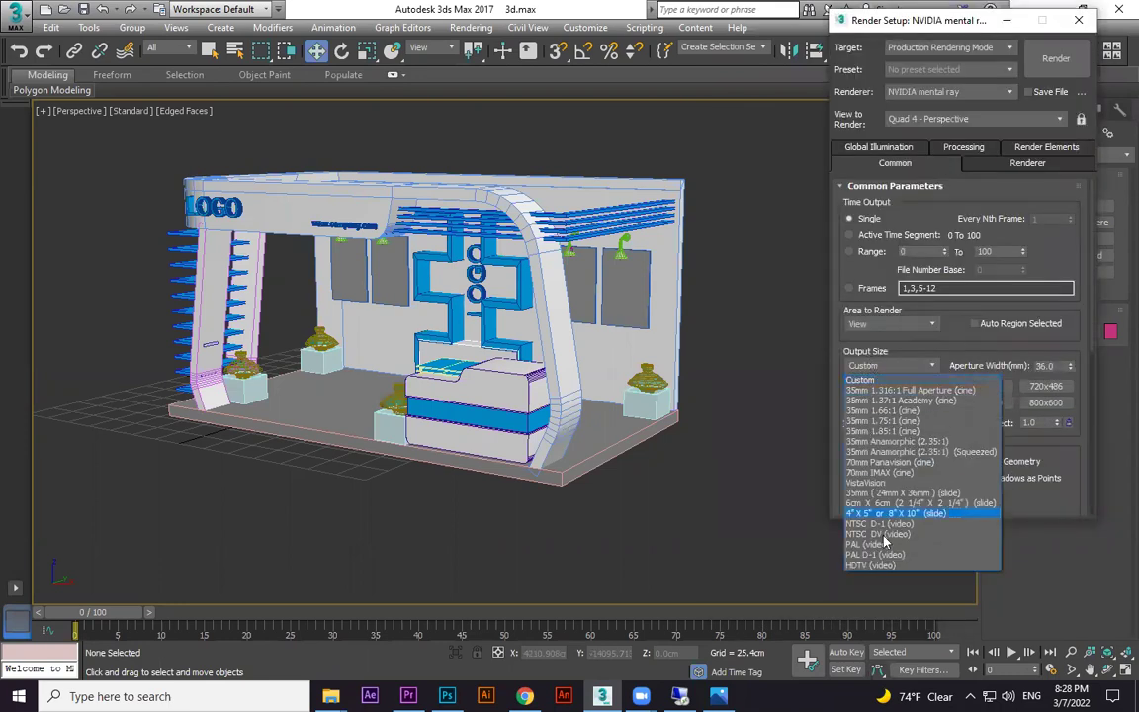
click(879, 567)
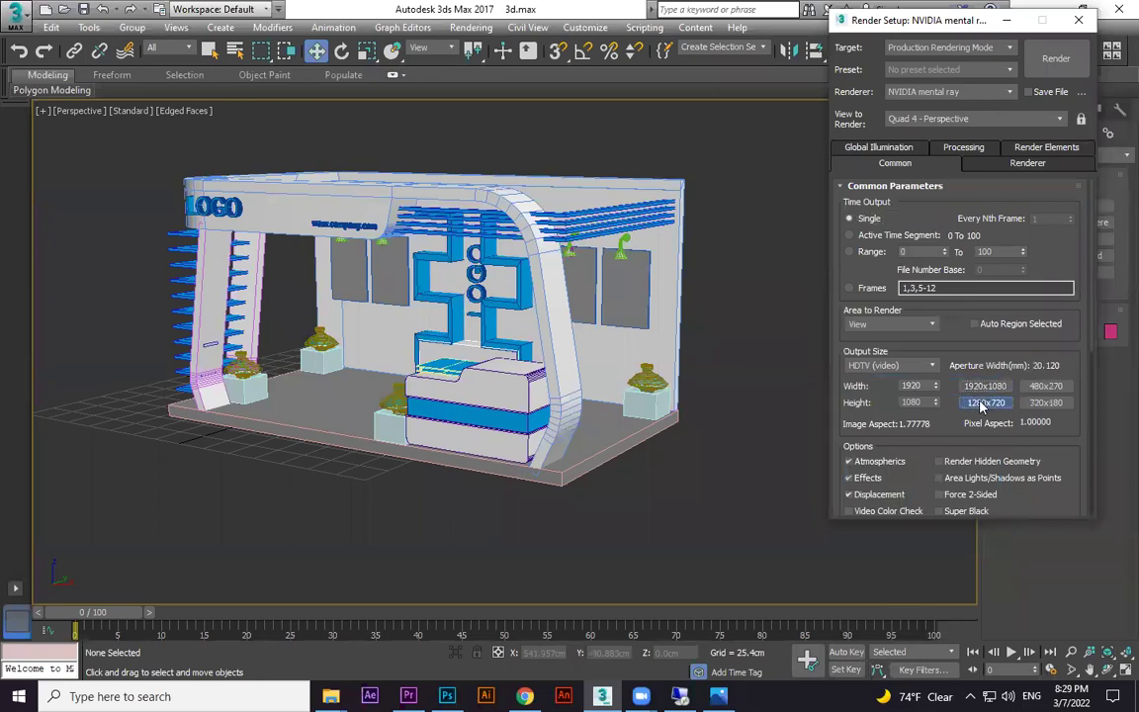
click(1009, 22)
Convert the first material, the white one, to mental ray Arch & Design and set its diffuse color to white
middle_drag(770, 337, 836, 357)
key(m)
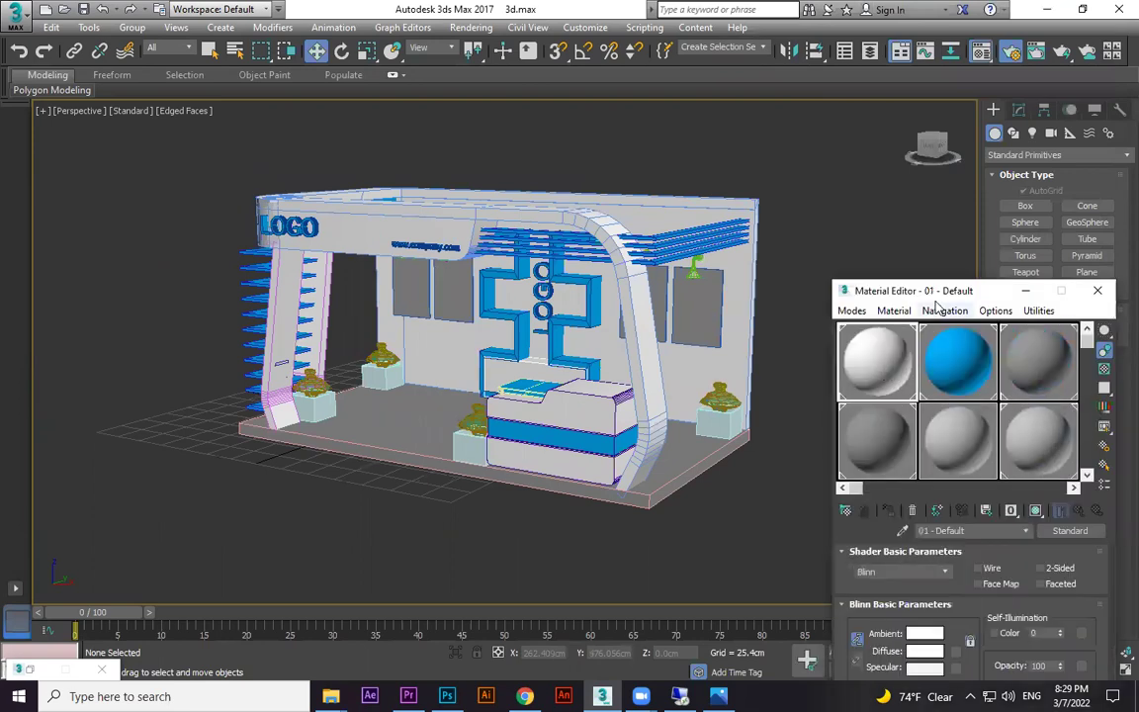
click(1024, 383)
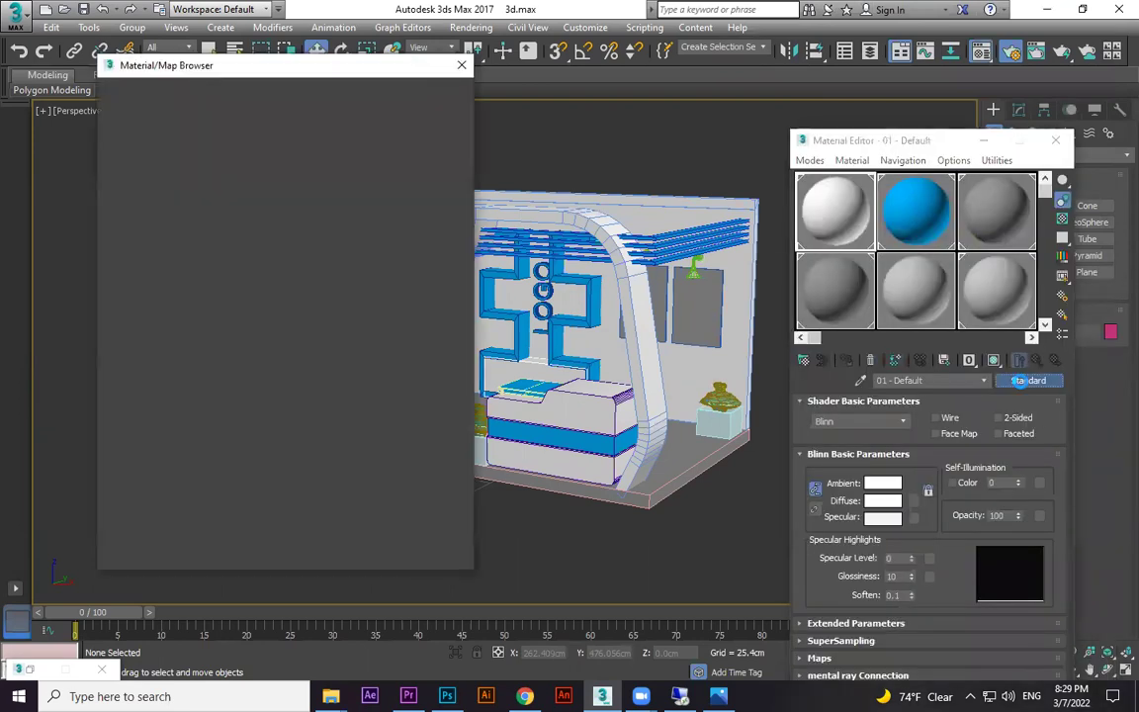
scroll(180, 460, down, 4)
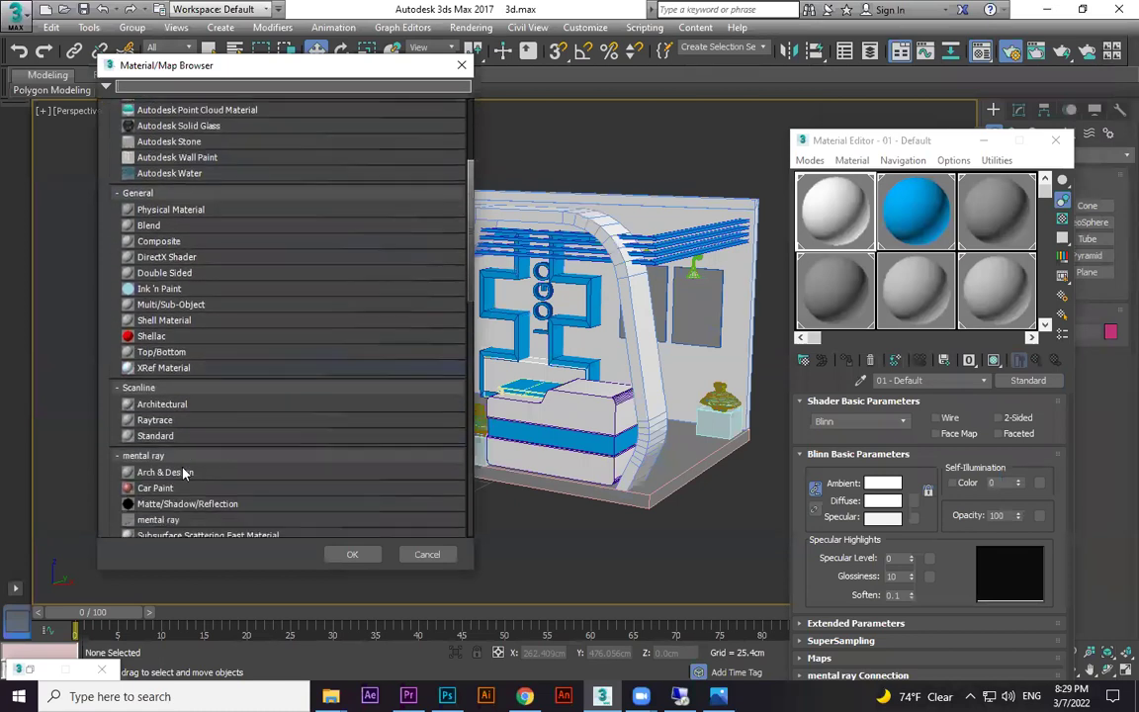
double_click(172, 407)
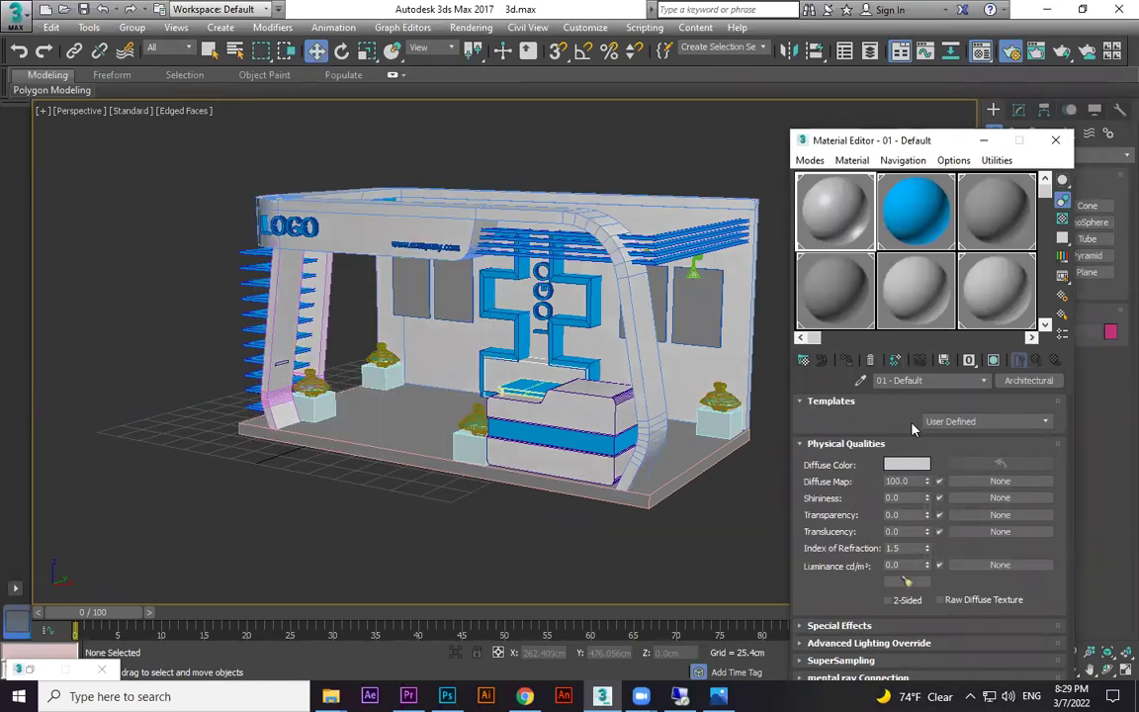
click(1031, 382)
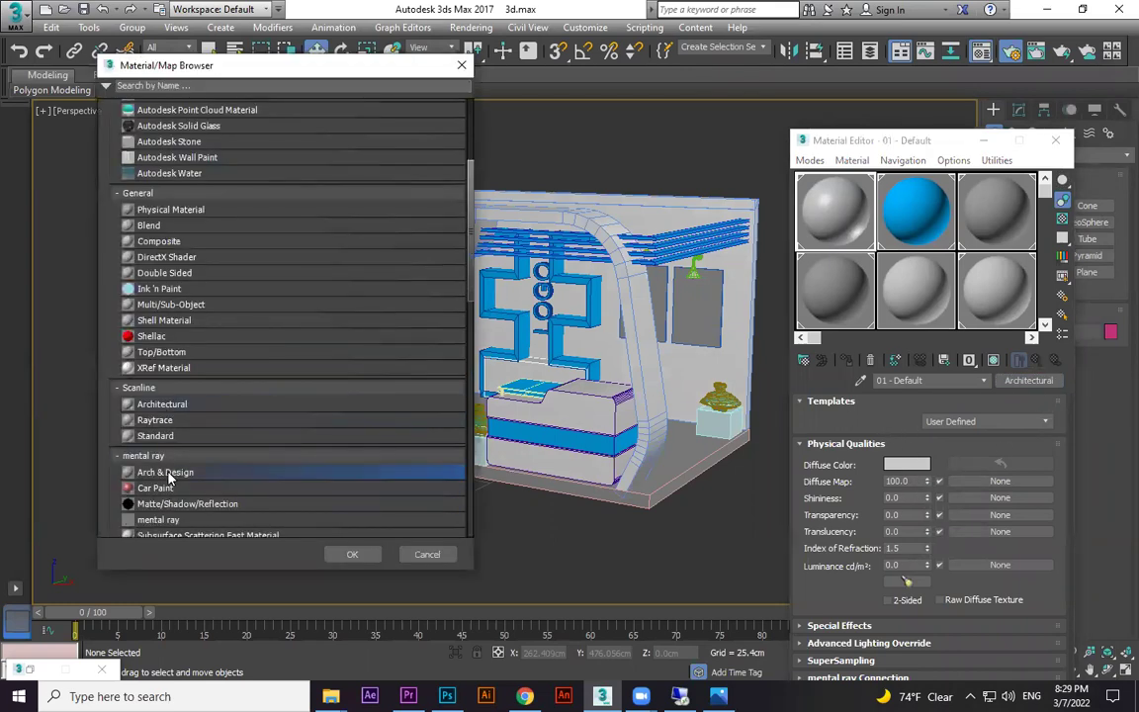
double_click(159, 472)
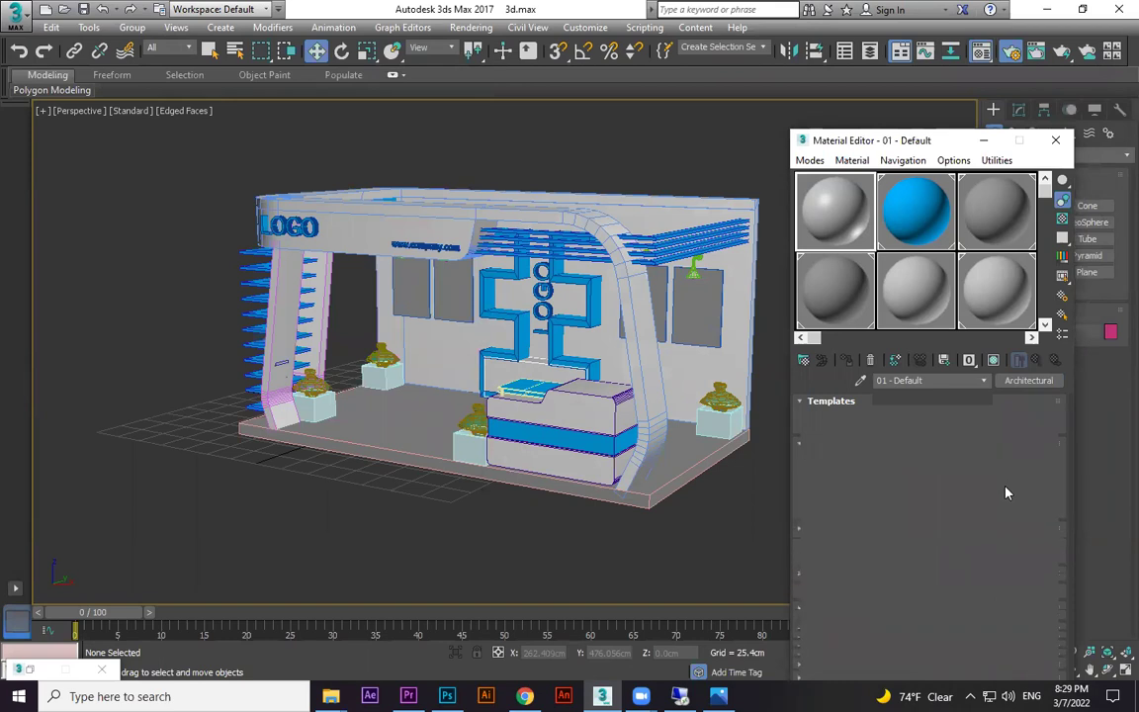
click(1014, 506)
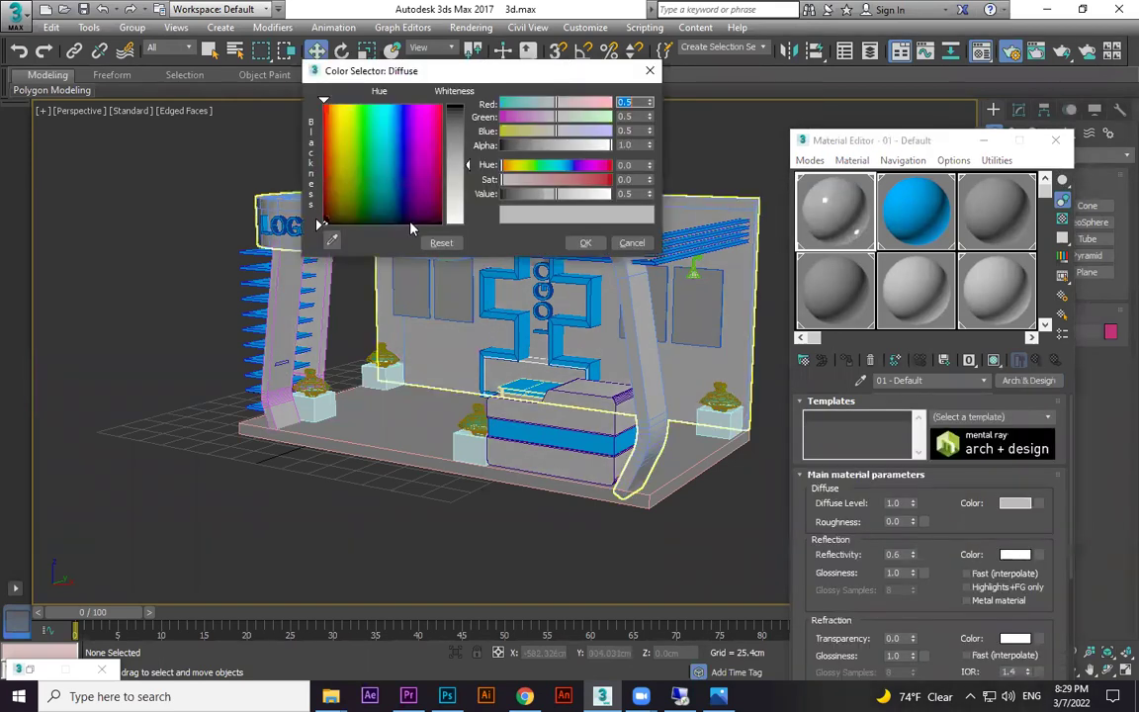
click(466, 222)
click(586, 243)
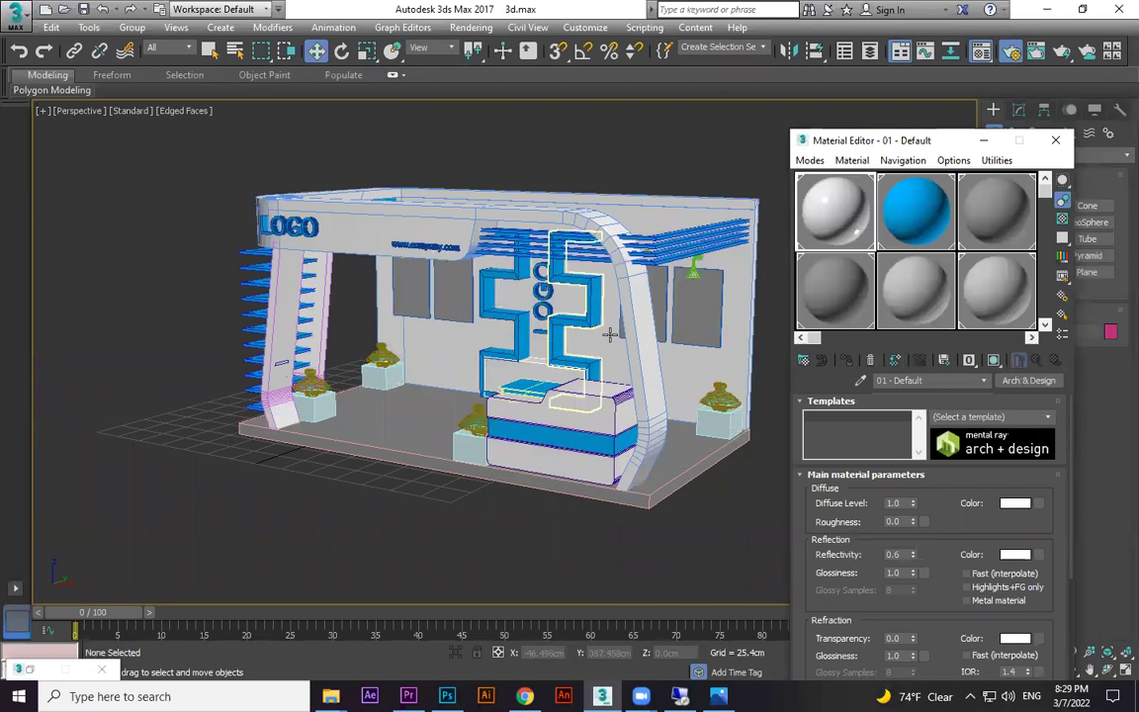
Convert the blue material to Arch & Design with a blue diffuse color of red 0, green 0.376, blue 1.0
click(937, 216)
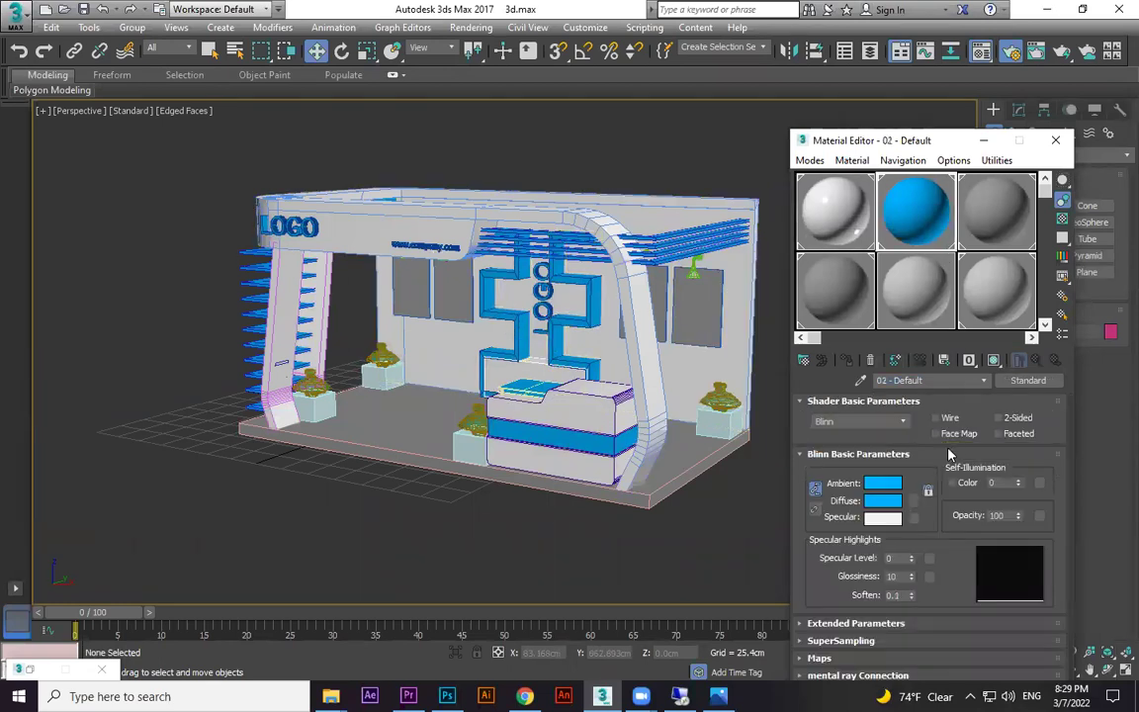
click(1028, 380)
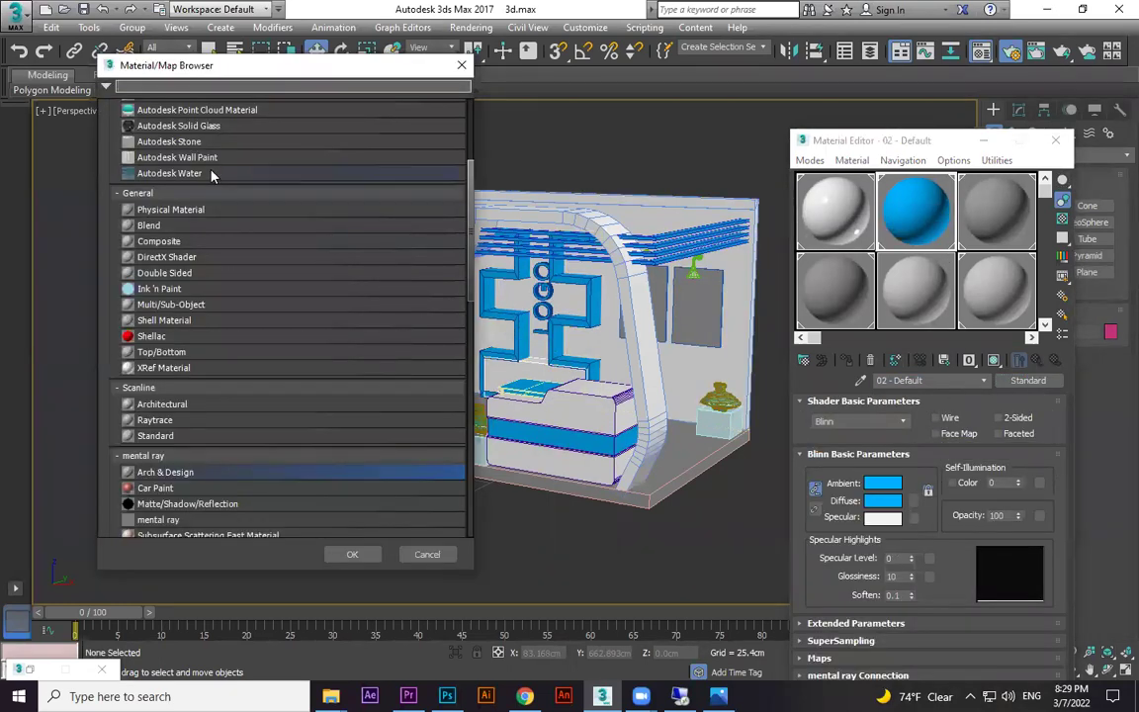
double_click(183, 471)
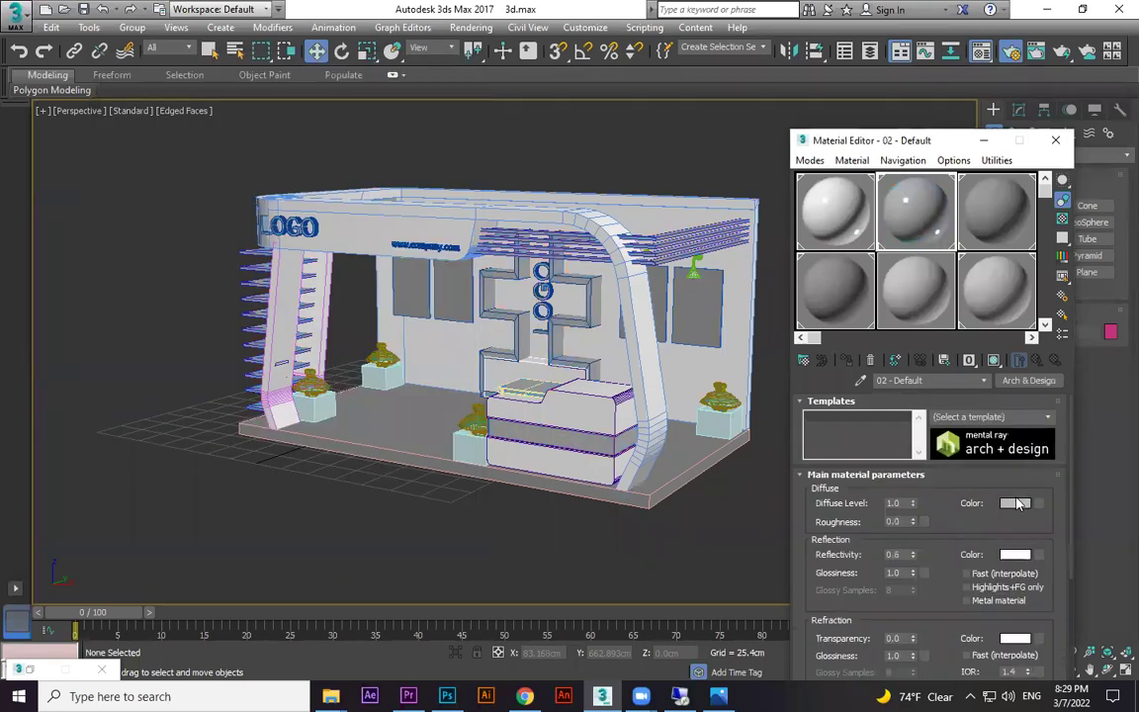
click(1017, 504)
click(396, 105)
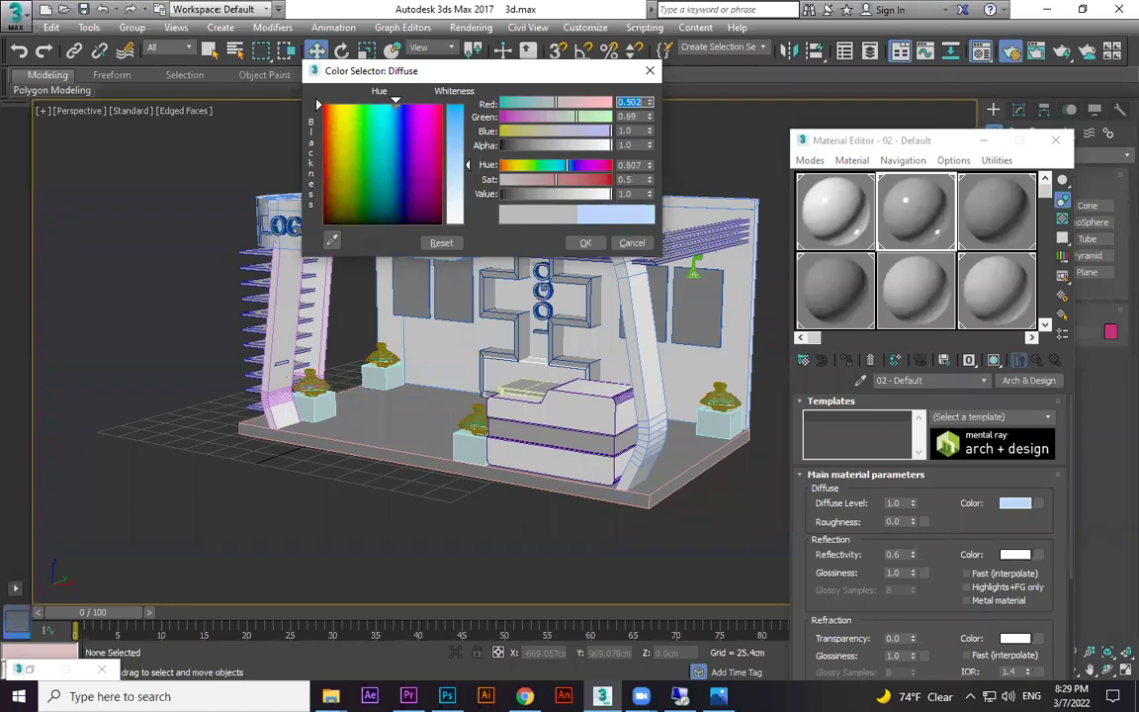
drag(457, 112, 468, 104)
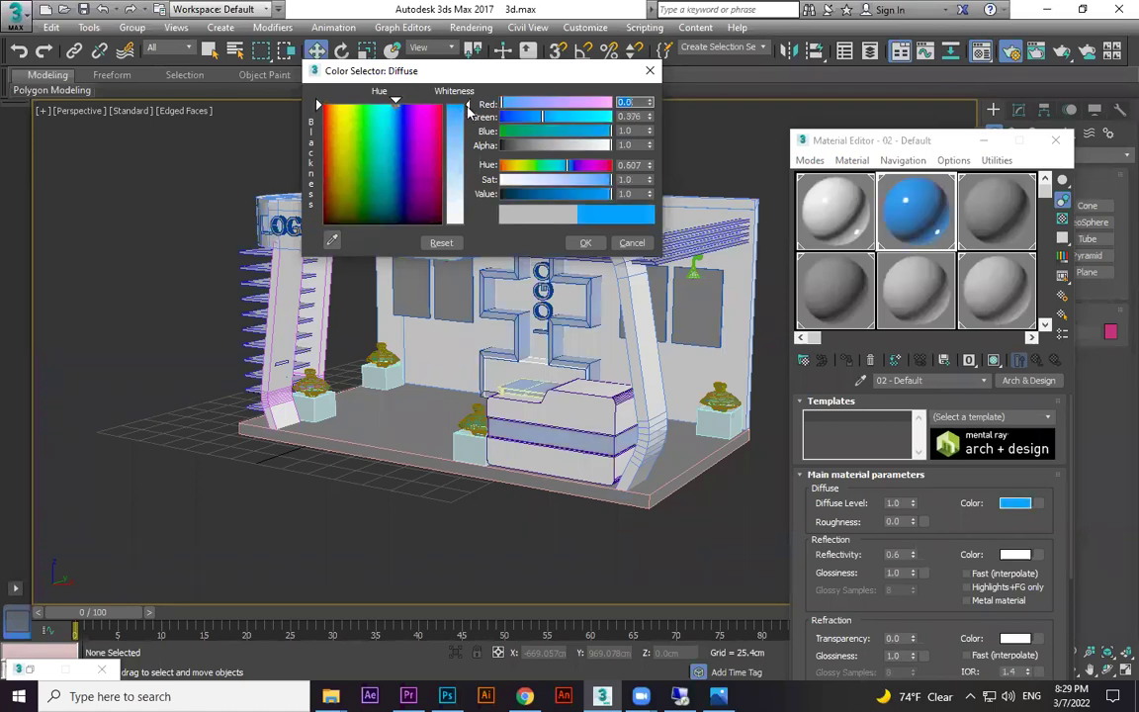
click(589, 243)
Apply the white Arch & Design material to the four planter boxes around the booth
scroll(588, 362, up, 4)
scroll(587, 362, up, 6)
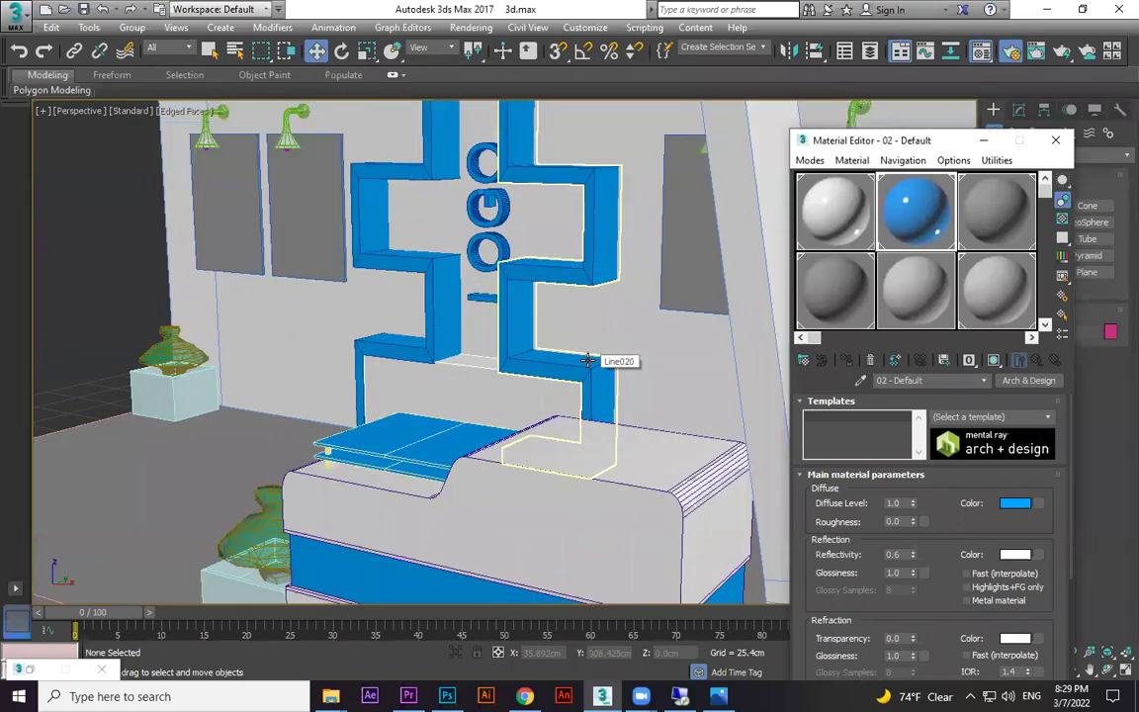
scroll(662, 414, down, 6)
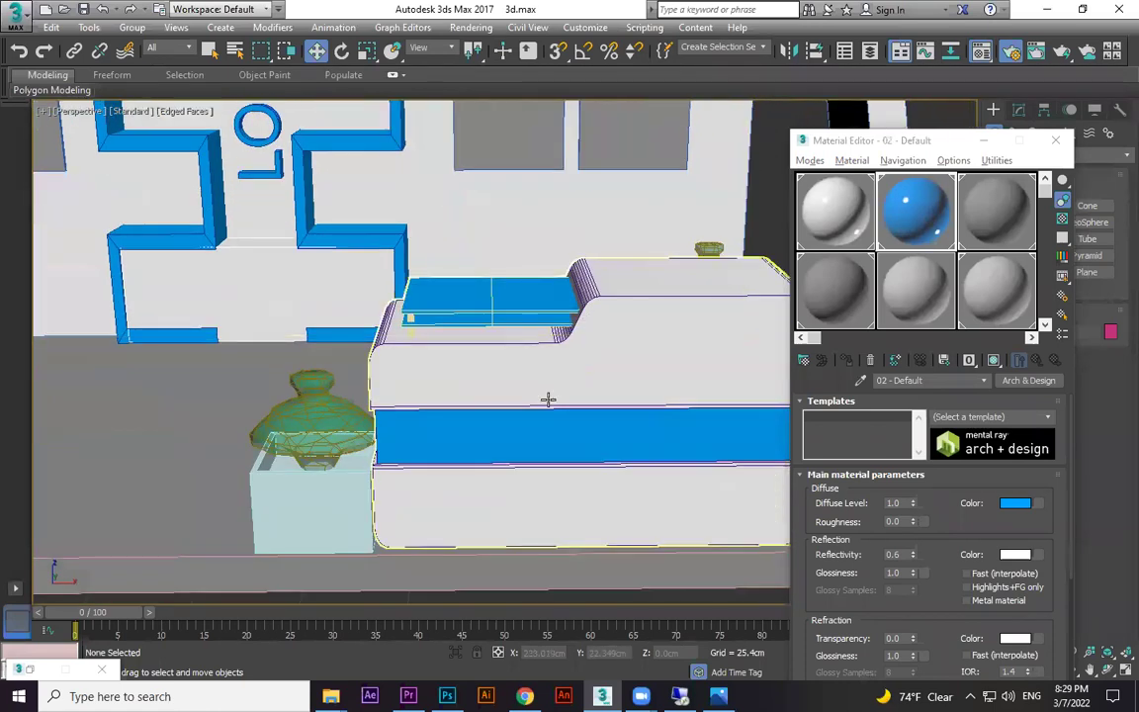
click(411, 476)
click(836, 218)
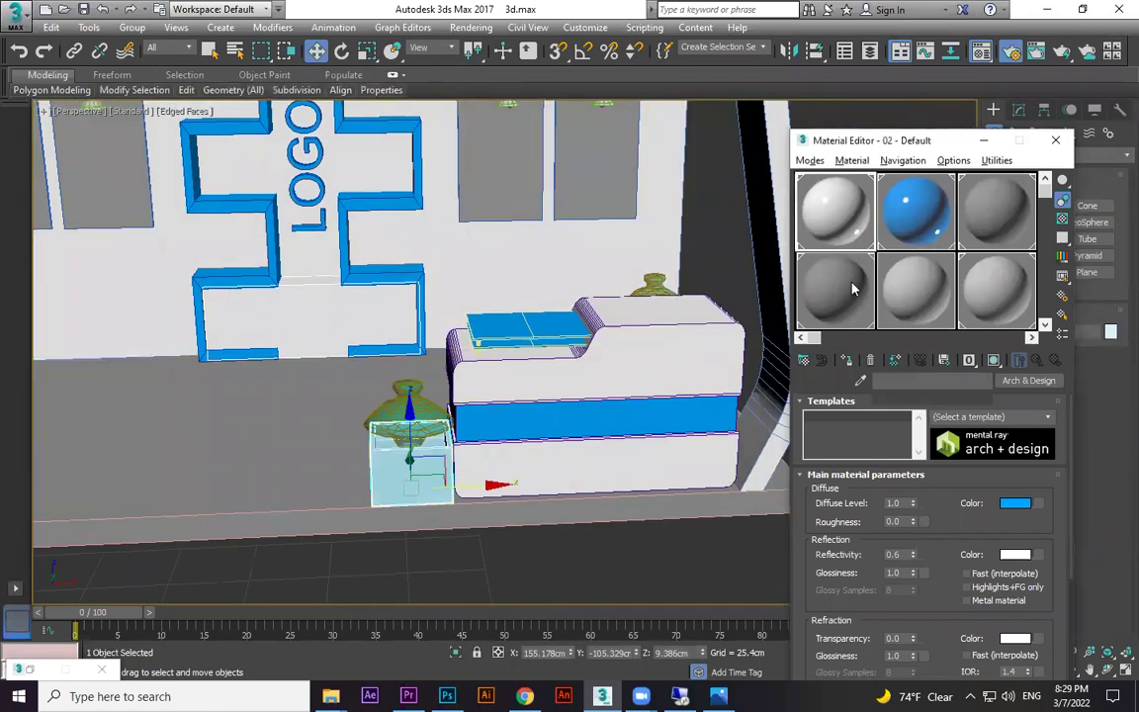
scroll(442, 400, down, 3)
alt+middle_drag(732, 393, 660, 431)
click(752, 441)
ctrl+click(441, 309)
ctrl+click(322, 348)
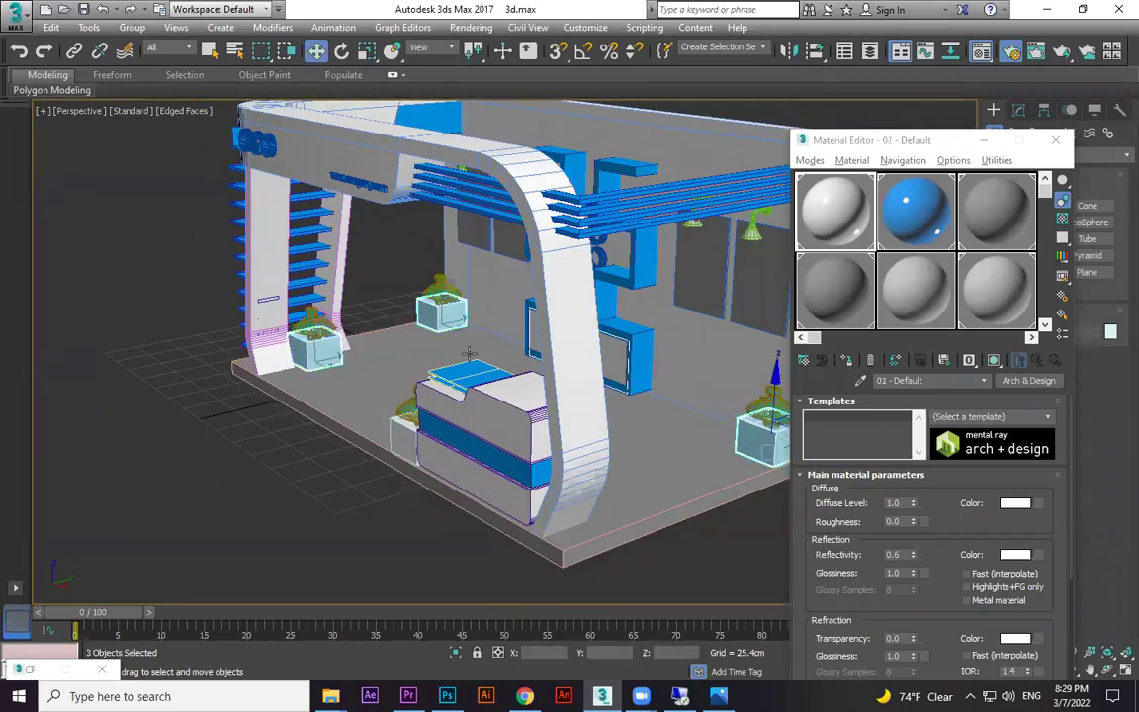
click(358, 500)
scroll(392, 465, down, 5)
alt+middle_drag(393, 465, 425, 460)
scroll(356, 375, up, 5)
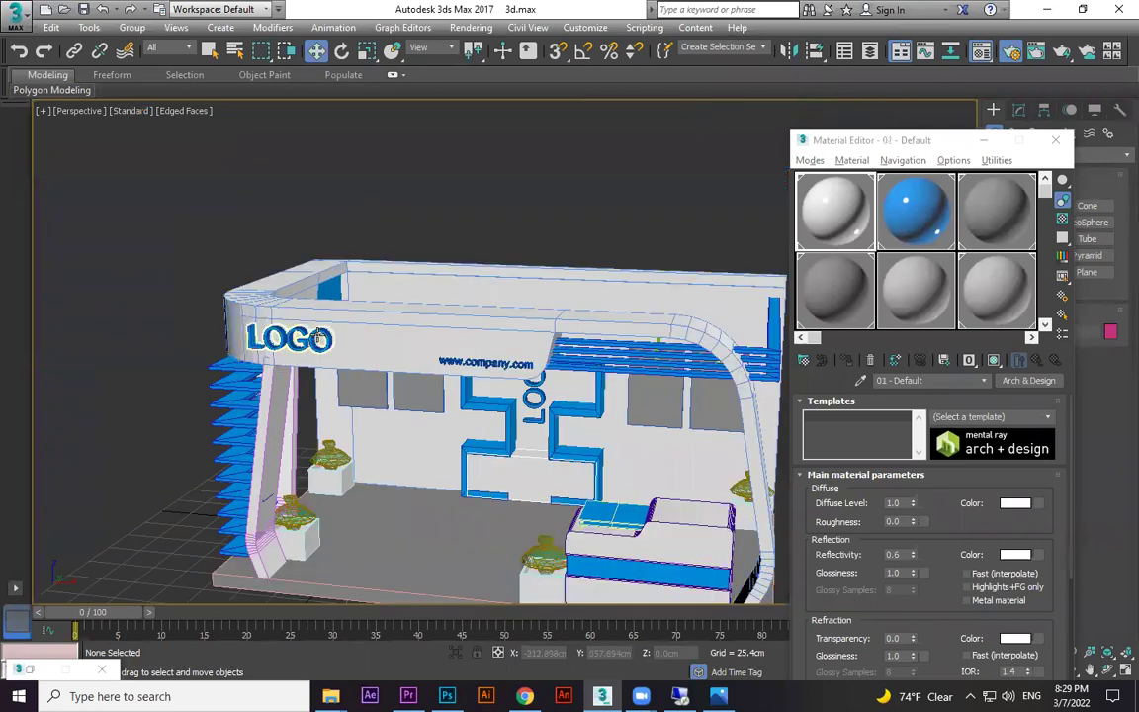
click(315, 334)
ctrl+click(490, 363)
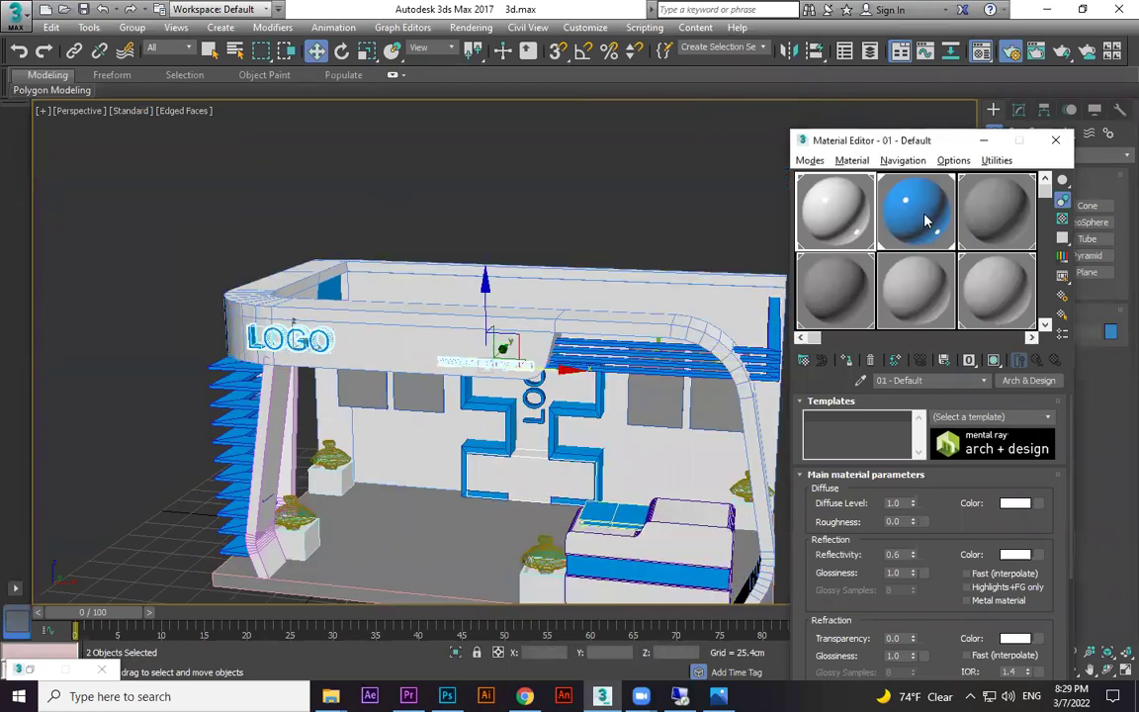
click(852, 361)
click(571, 201)
Turn off the edged faces in the perspective view so the booth displays with default shading only
alt+middle_drag(597, 295, 579, 247)
key(F3)
key(F3)
key(F4)
alt+middle_drag(610, 307, 629, 327)
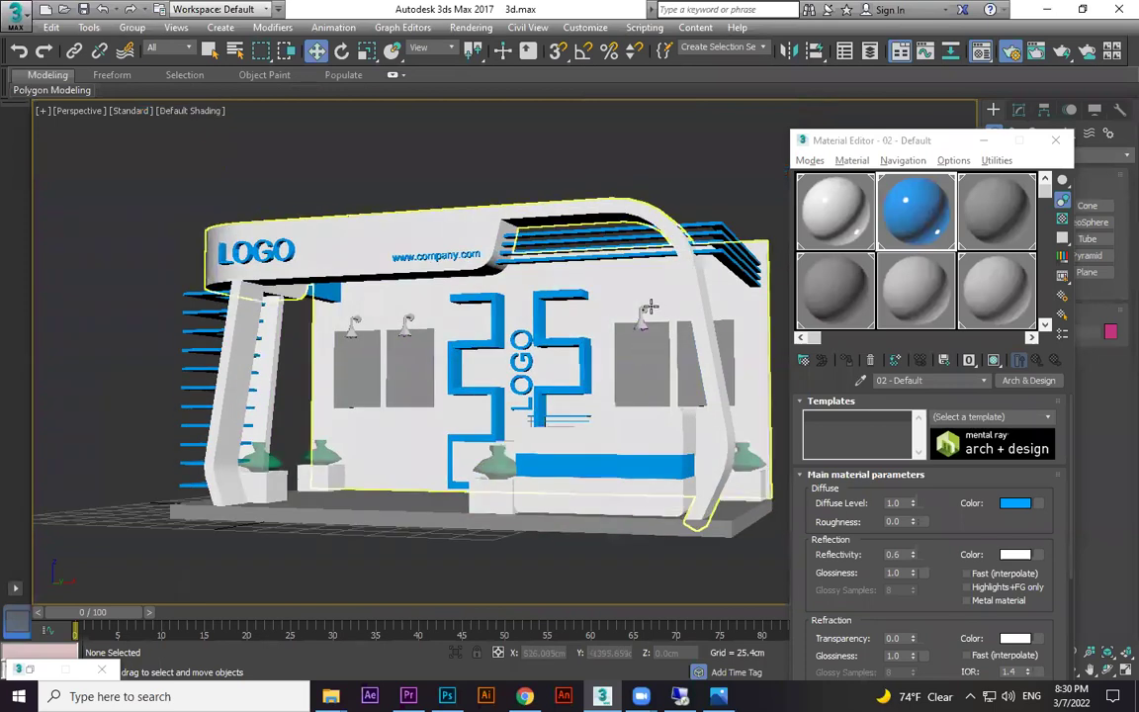
Select the four wall lamps above the gray panels and assign them the light gray 08 - Default material
scroll(630, 326, up, 5)
click(630, 326)
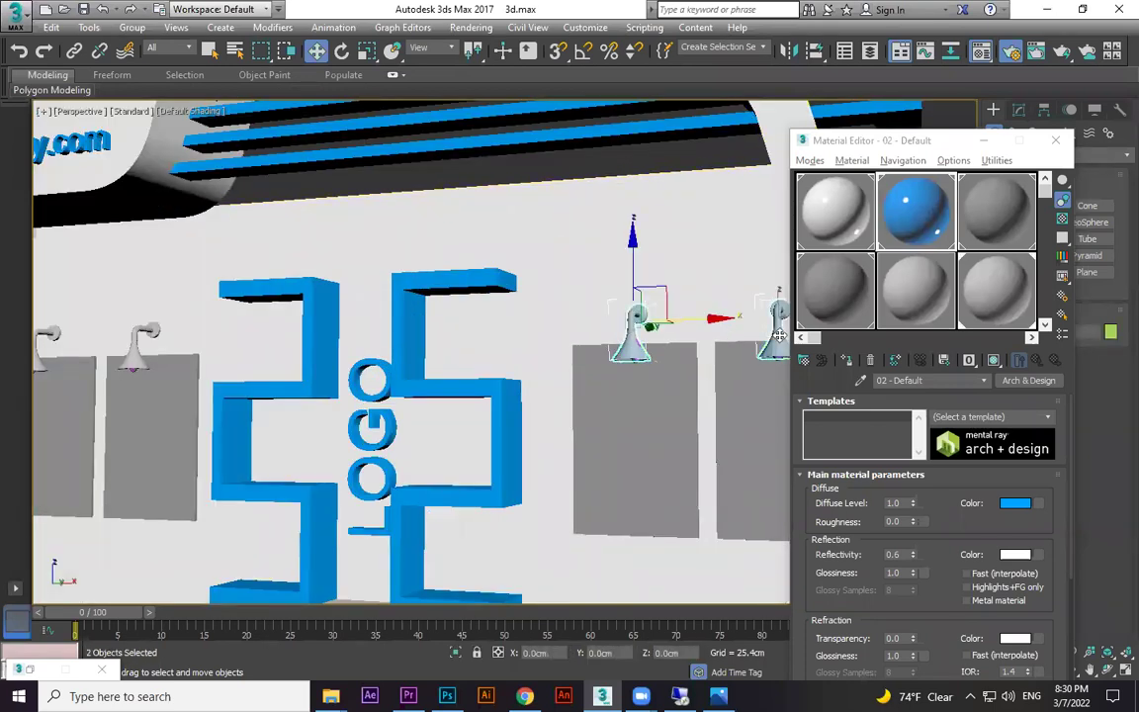
alt+middle_drag(499, 356, 239, 352)
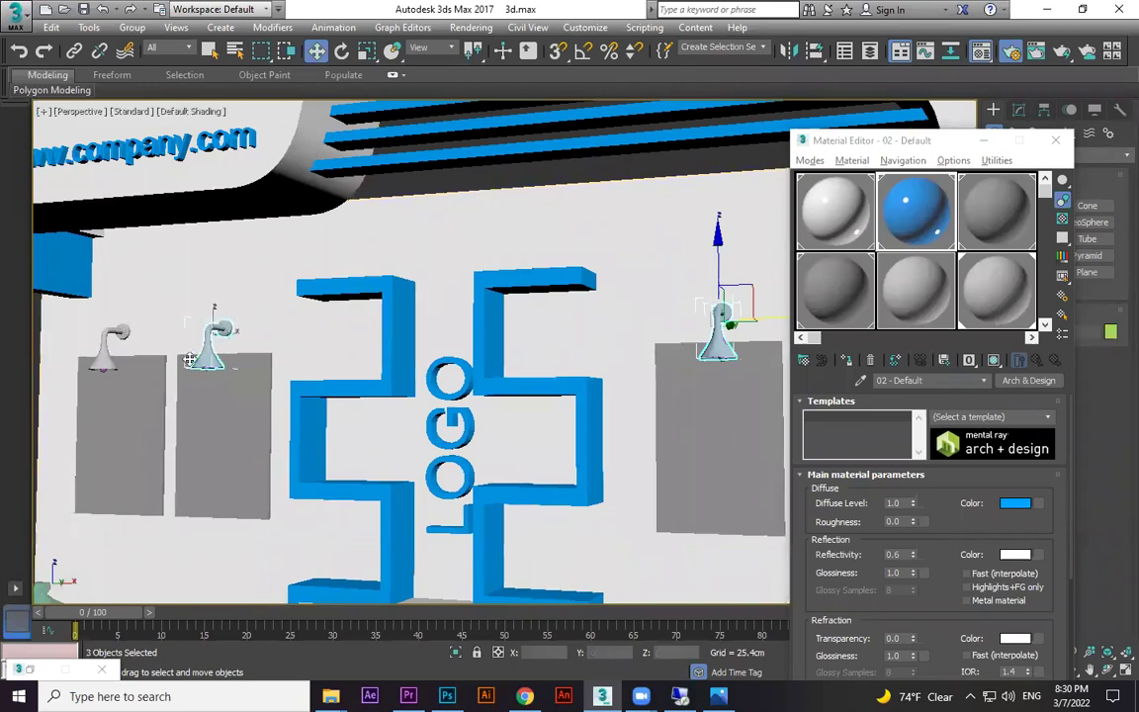
ctrl+click(111, 341)
ctrl+click(216, 344)
click(922, 292)
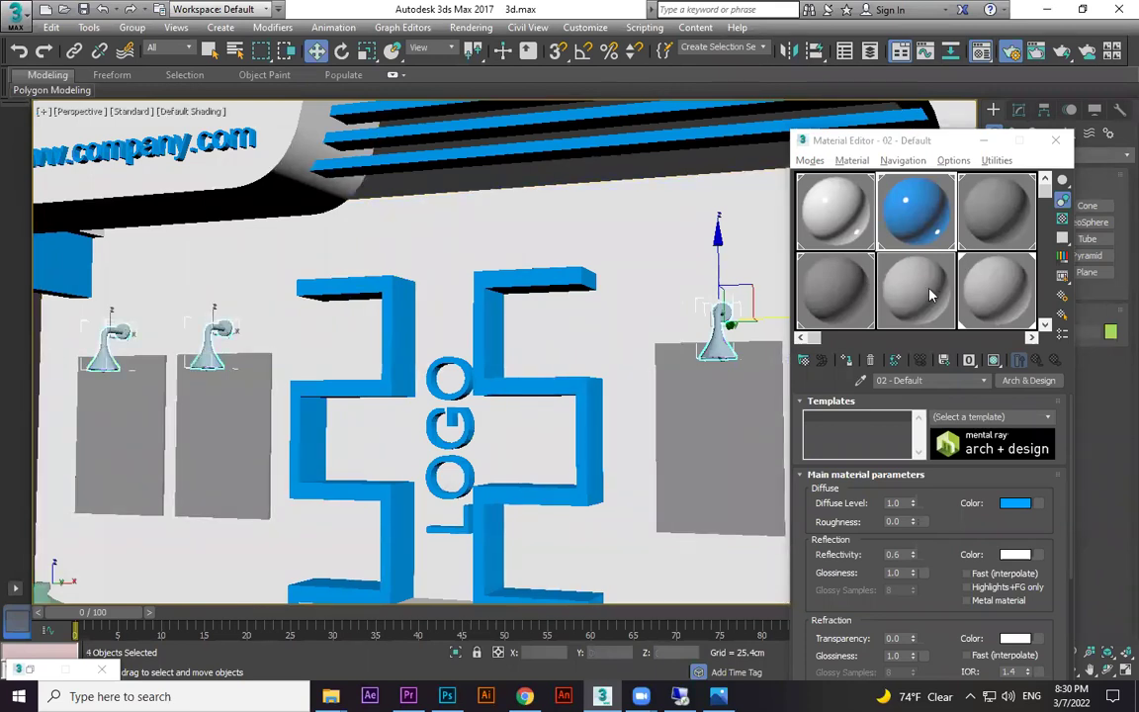
click(850, 365)
Convert the lamp material to Arch & Design with the Chrome template and put the Material Editor aside
click(1027, 383)
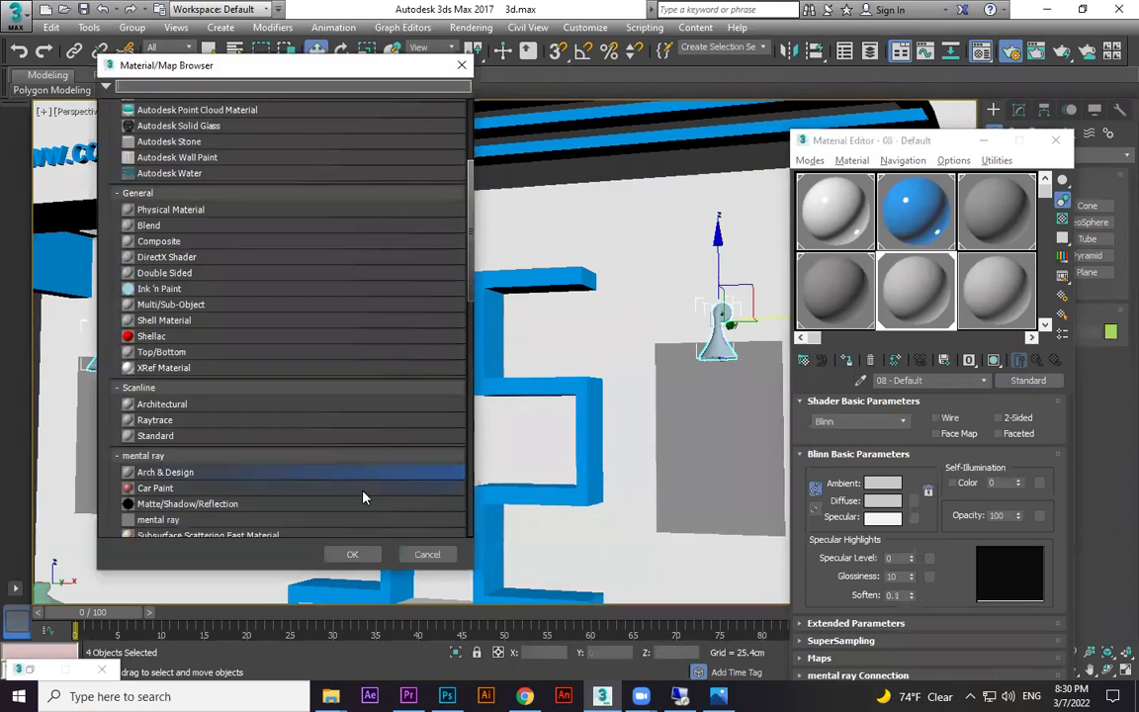
double_click(186, 471)
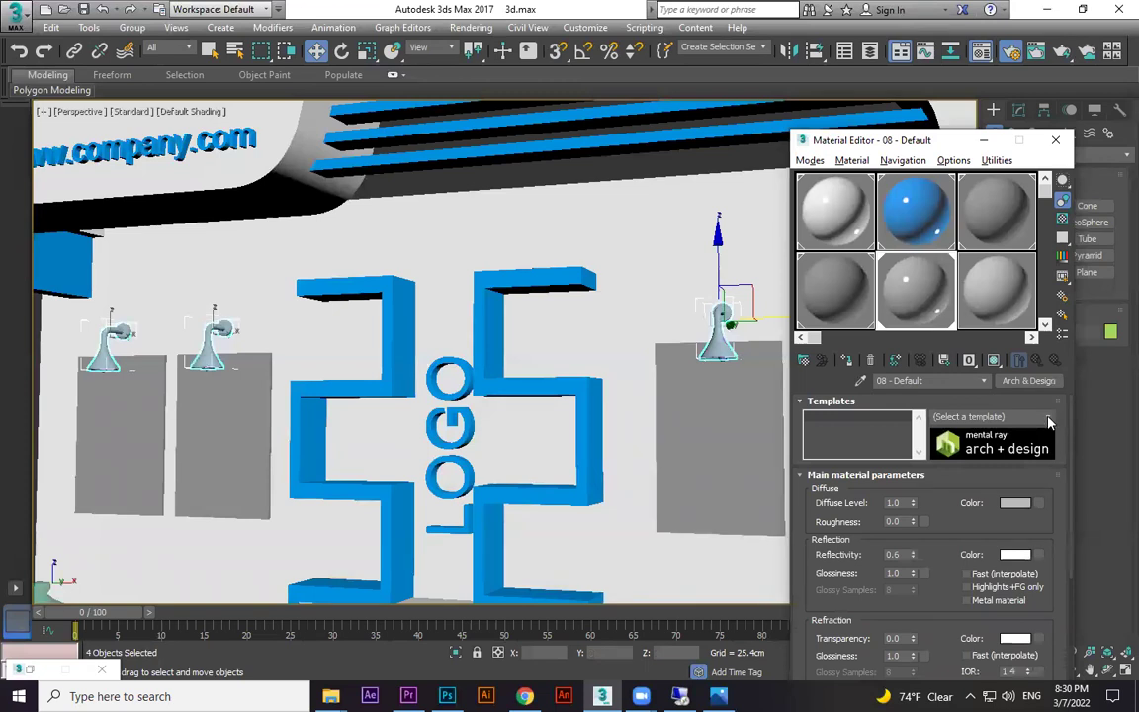
click(992, 416)
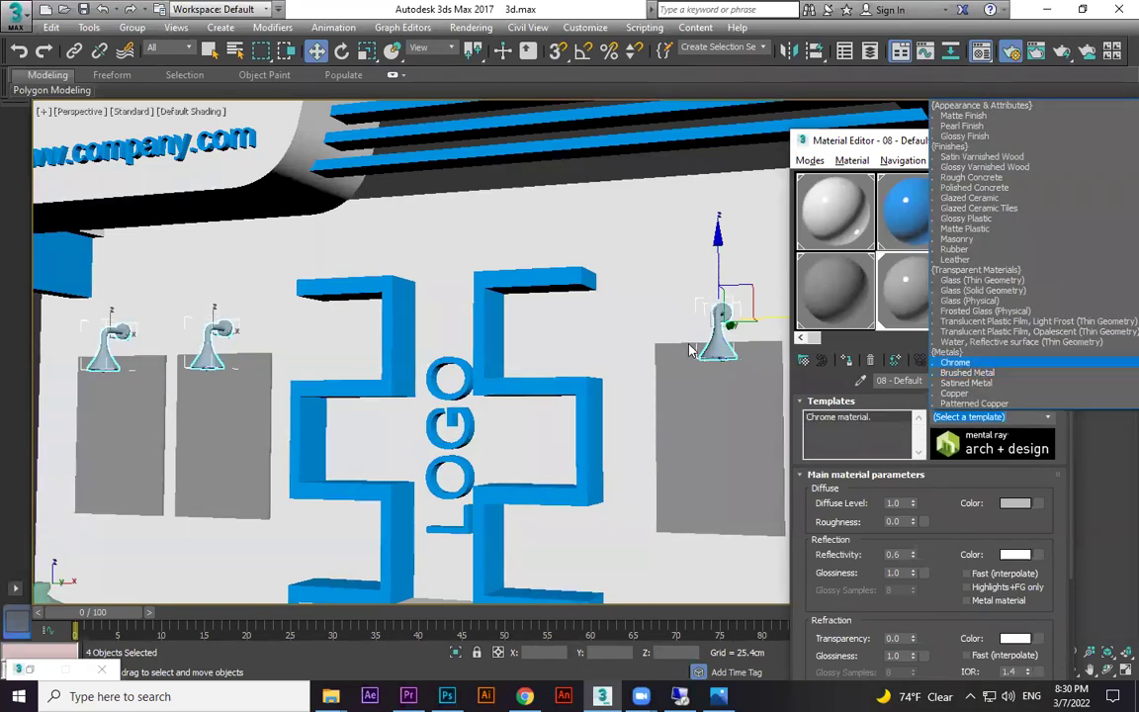
click(955, 362)
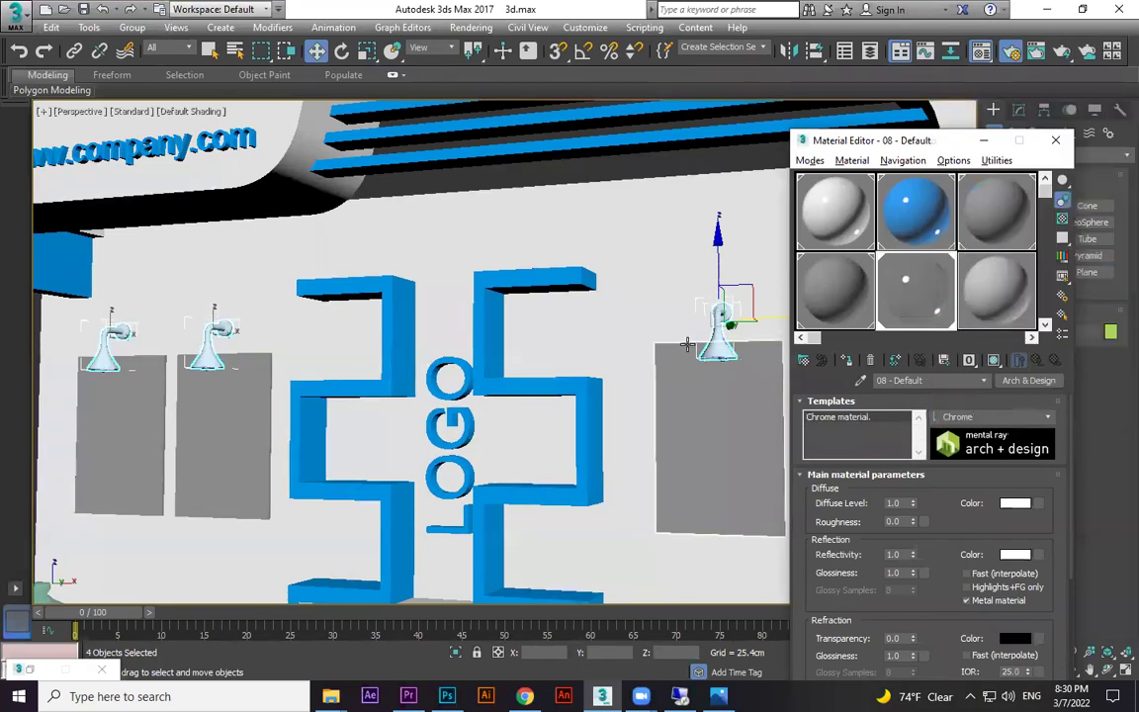
click(982, 142)
scroll(841, 267, down, 4)
alt+middle_drag(783, 351, 755, 329)
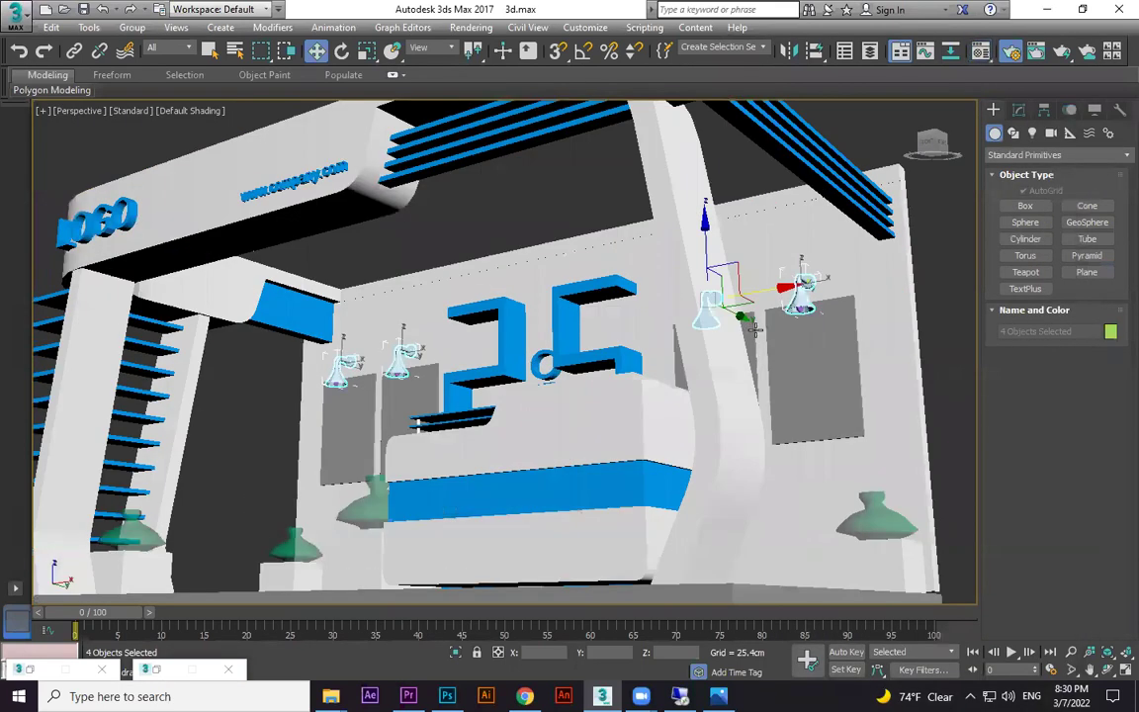
Select the four purple bulb spheres inside the wall lamps above the gray panels
scroll(755, 330, up, 3)
click(825, 275)
scroll(756, 305, up, 4)
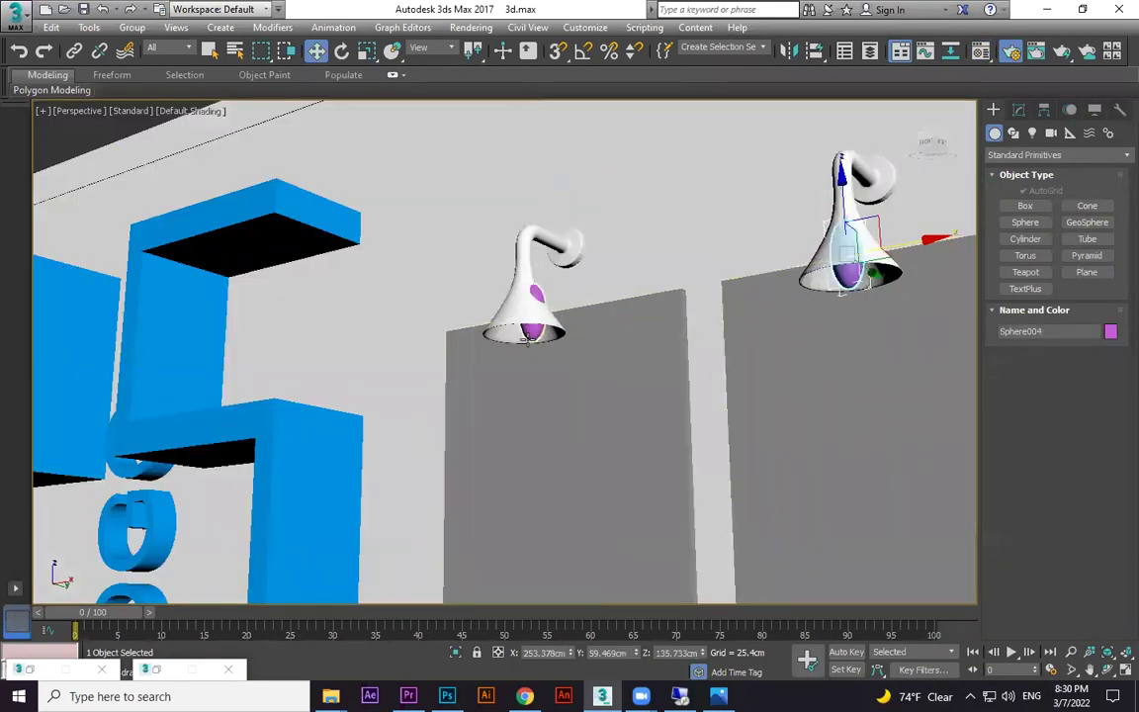
click(528, 333)
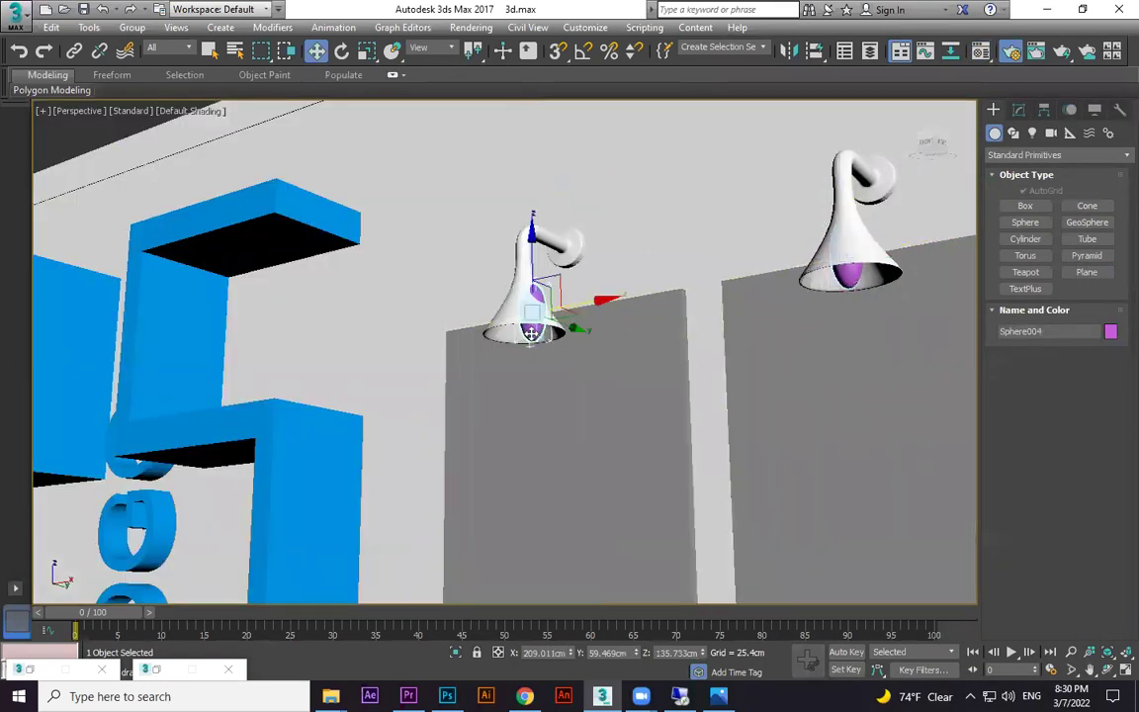
ctrl+click(852, 277)
scroll(552, 366, down, 4)
middle_drag(557, 374, 909, 378)
scroll(518, 400, up, 9)
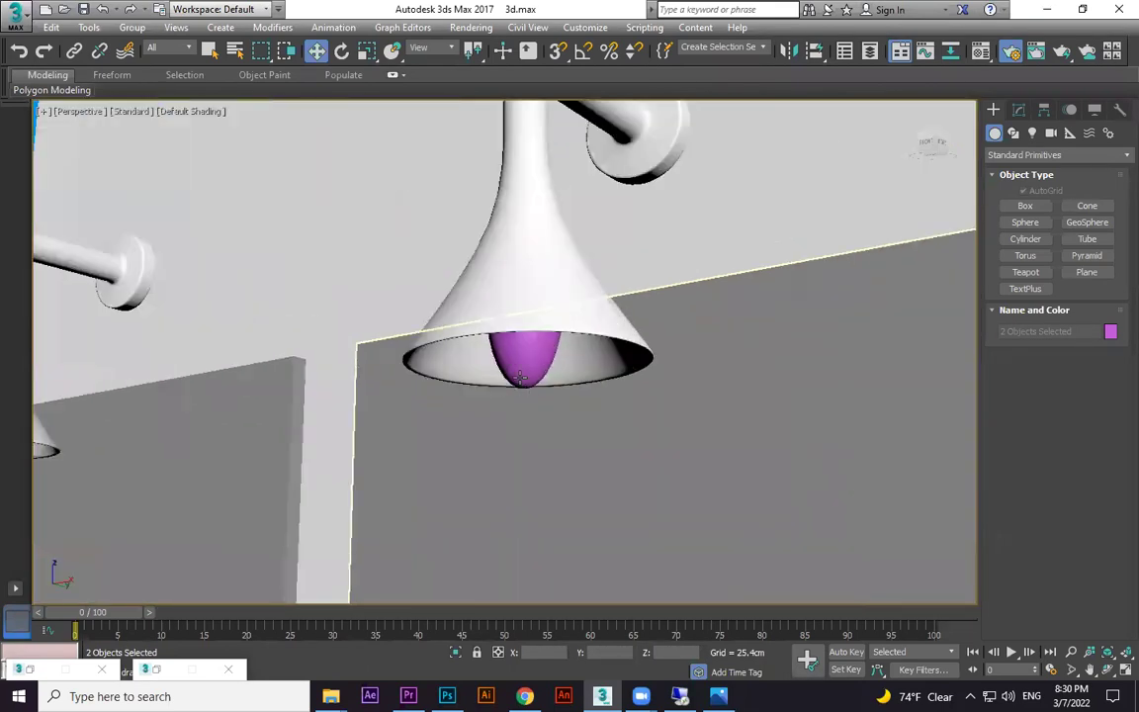
ctrl+click(520, 376)
scroll(432, 396, down, 3)
middle_drag(432, 396, 595, 394)
ctrl+click(250, 435)
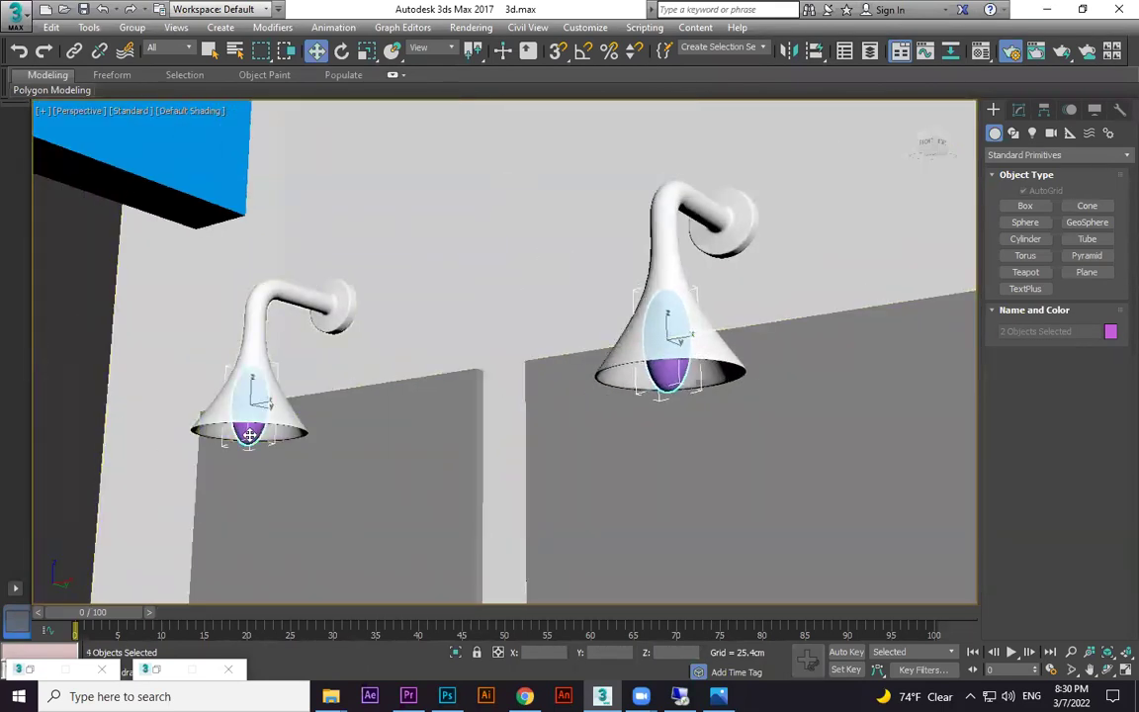
Assign the 13 - Default material to the bulbs as Arch & Design with the Glass (Solid Geometry) template, and put the Material Editor aside
key(m)
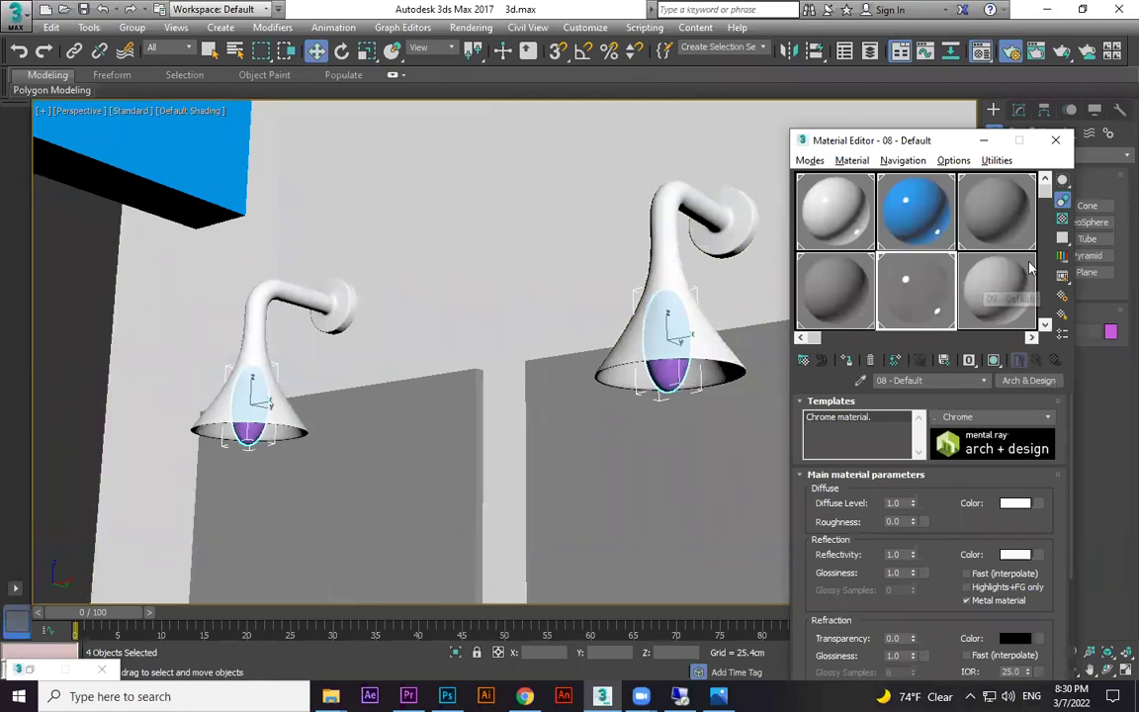
scroll(905, 296, down, 1)
click(831, 297)
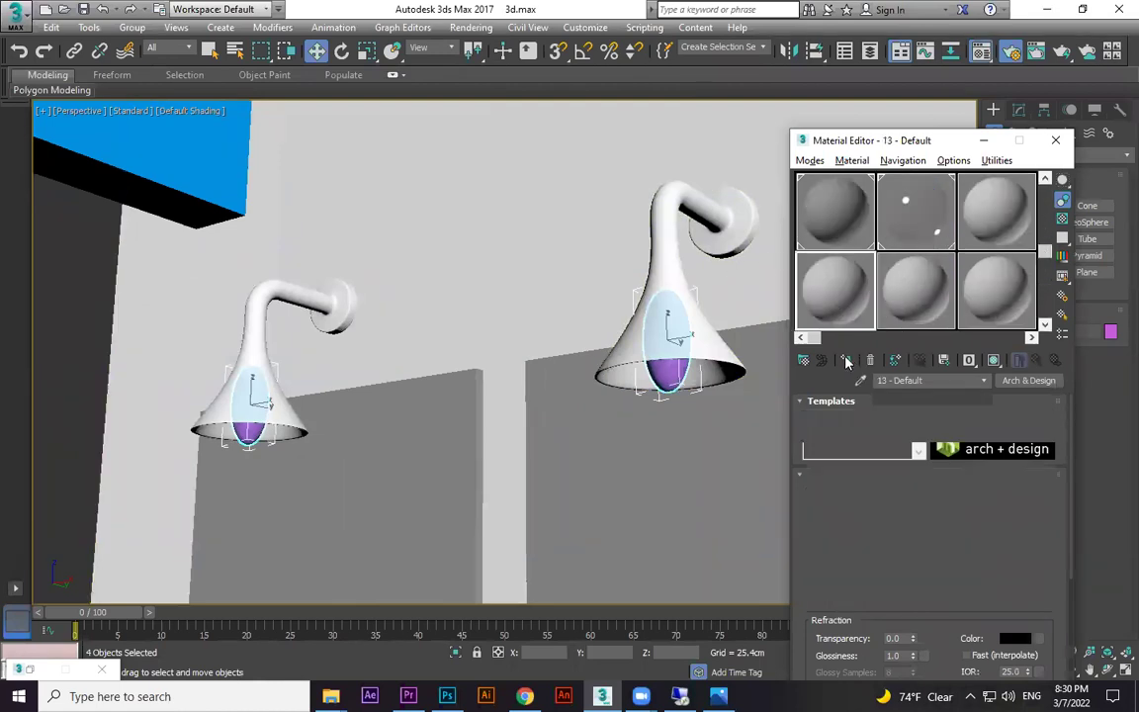
click(1030, 381)
double_click(171, 472)
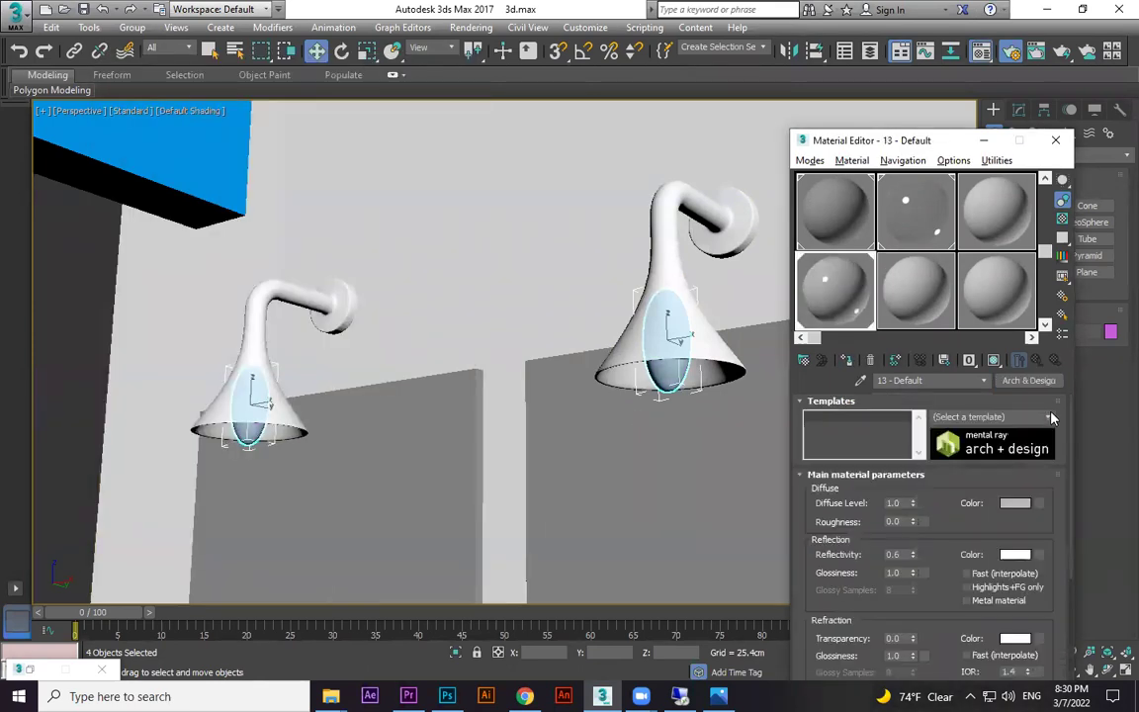
click(1049, 416)
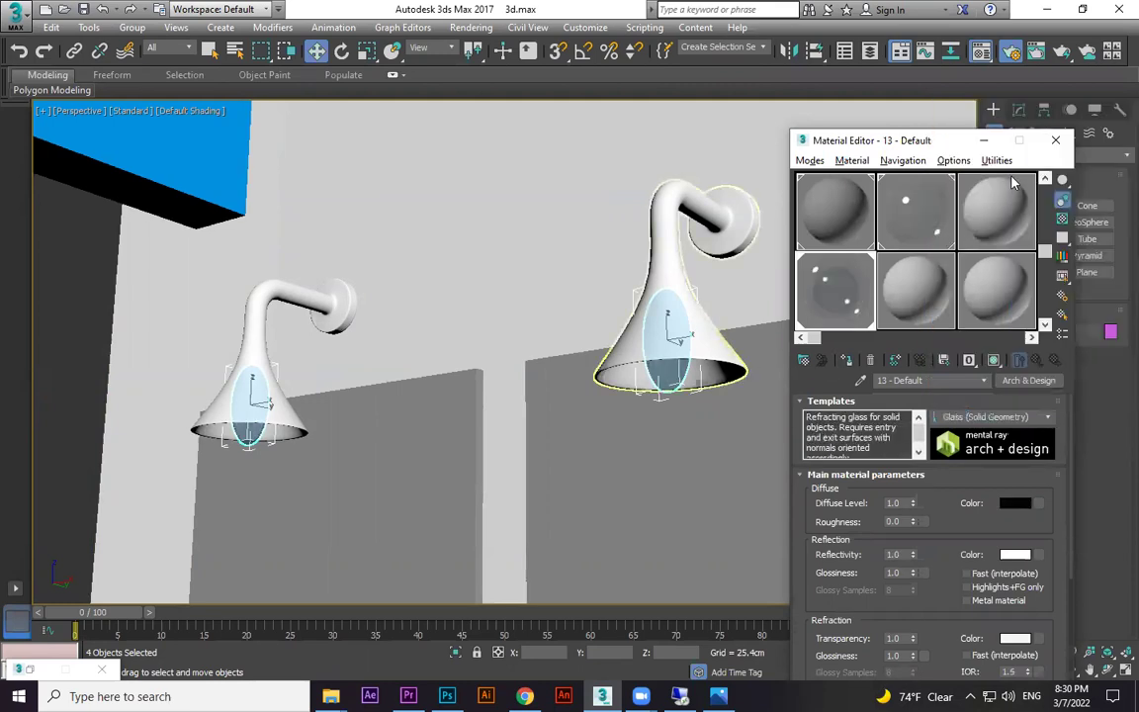
click(984, 143)
Clear the selection, frame the whole booth from its front corner, test-render the perspective view and close the rendered frame
scroll(654, 437, down, 5)
scroll(721, 466, down, 4)
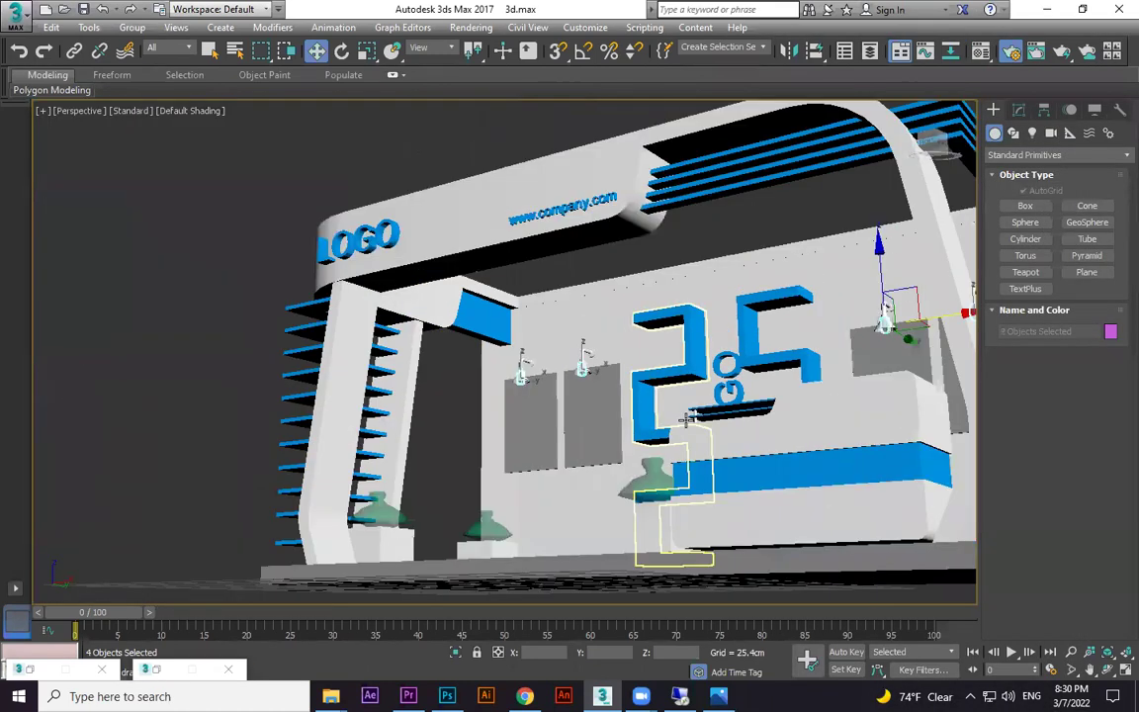
alt+middle_drag(687, 419, 592, 397)
middle_drag(739, 408, 653, 406)
scroll(645, 373, up, 2)
scroll(707, 351, down, 5)
scroll(623, 431, up, 3)
click(969, 579)
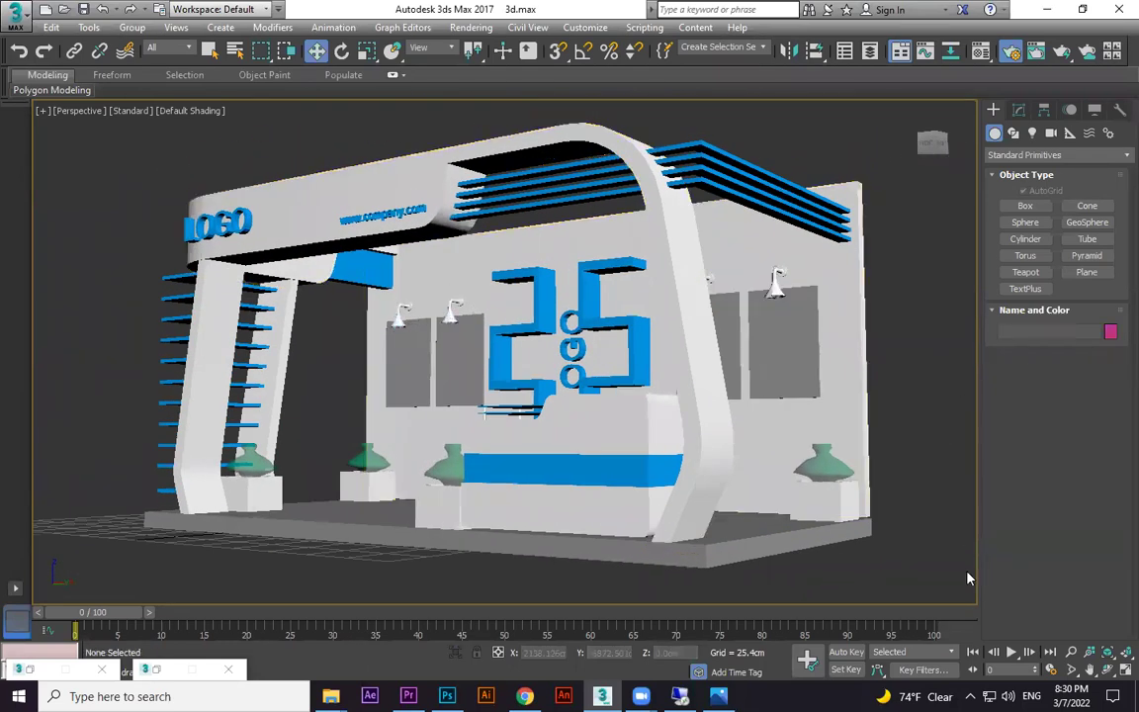
click(1074, 651)
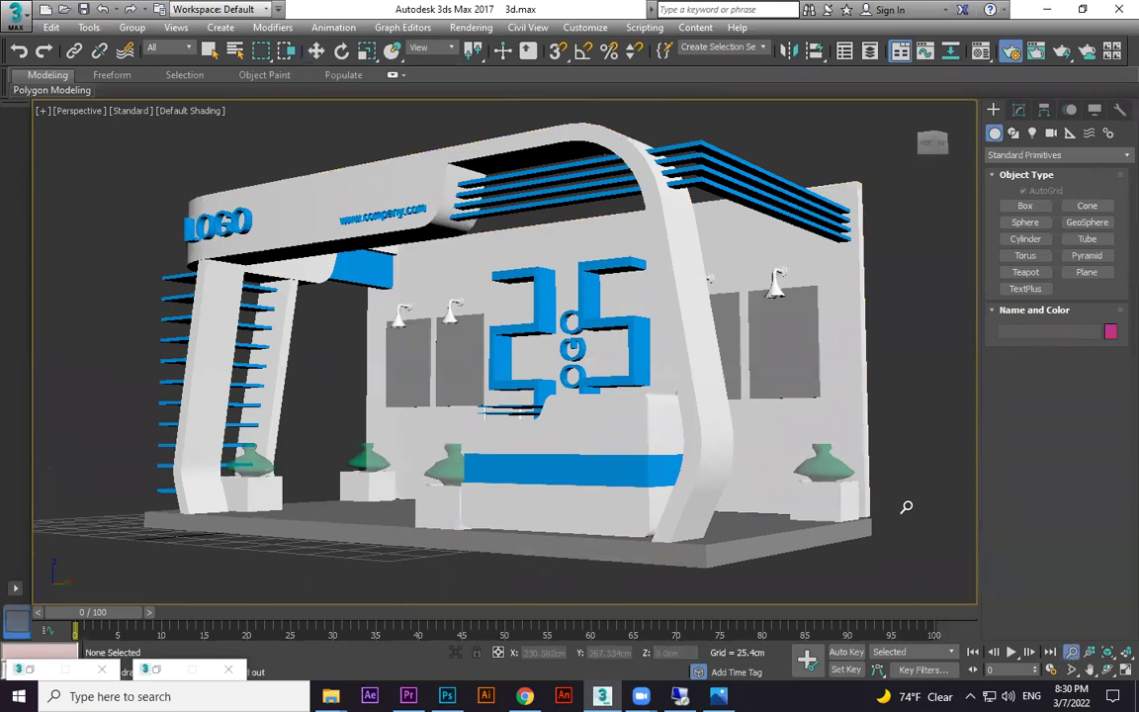
scroll(906, 505, up, 2)
middle_drag(899, 478, 937, 503)
scroll(852, 472, down, 1)
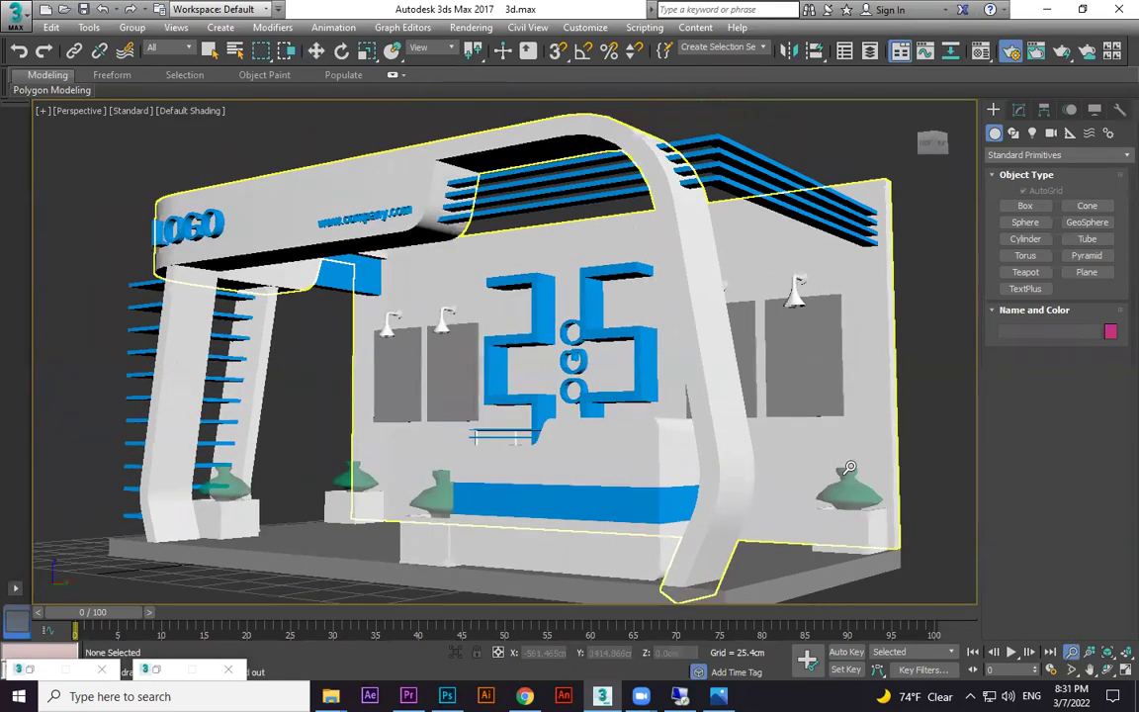
middle_drag(849, 467, 817, 458)
key(shift+q)
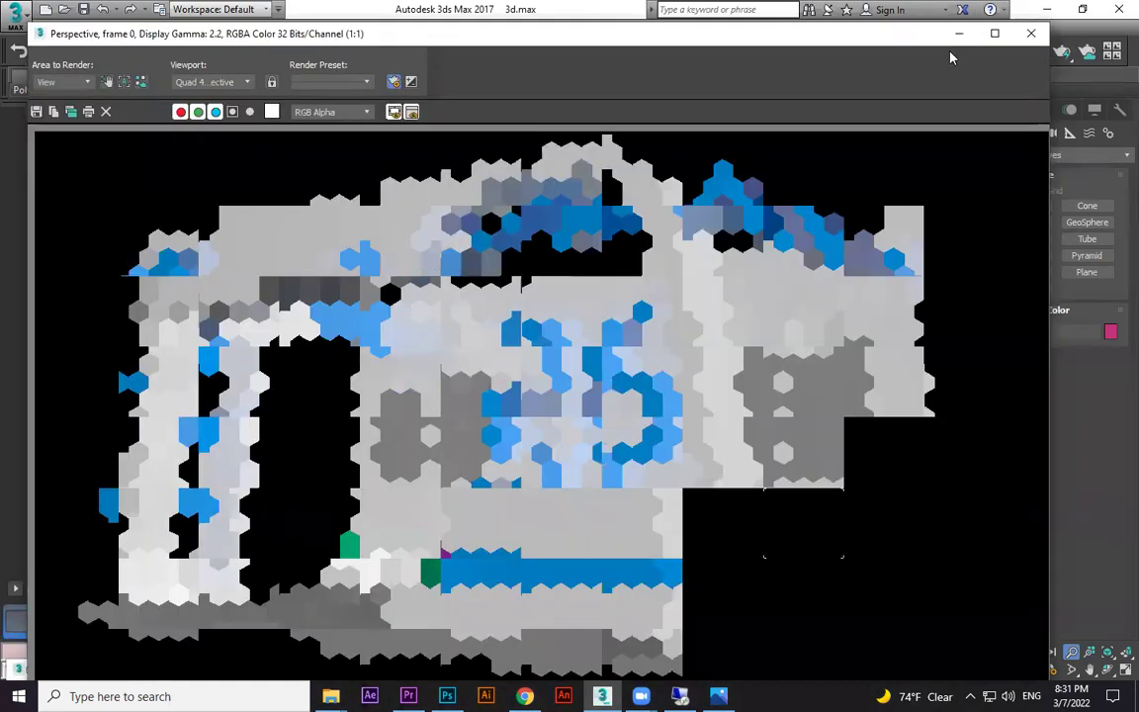
drag(920, 37, 918, 16)
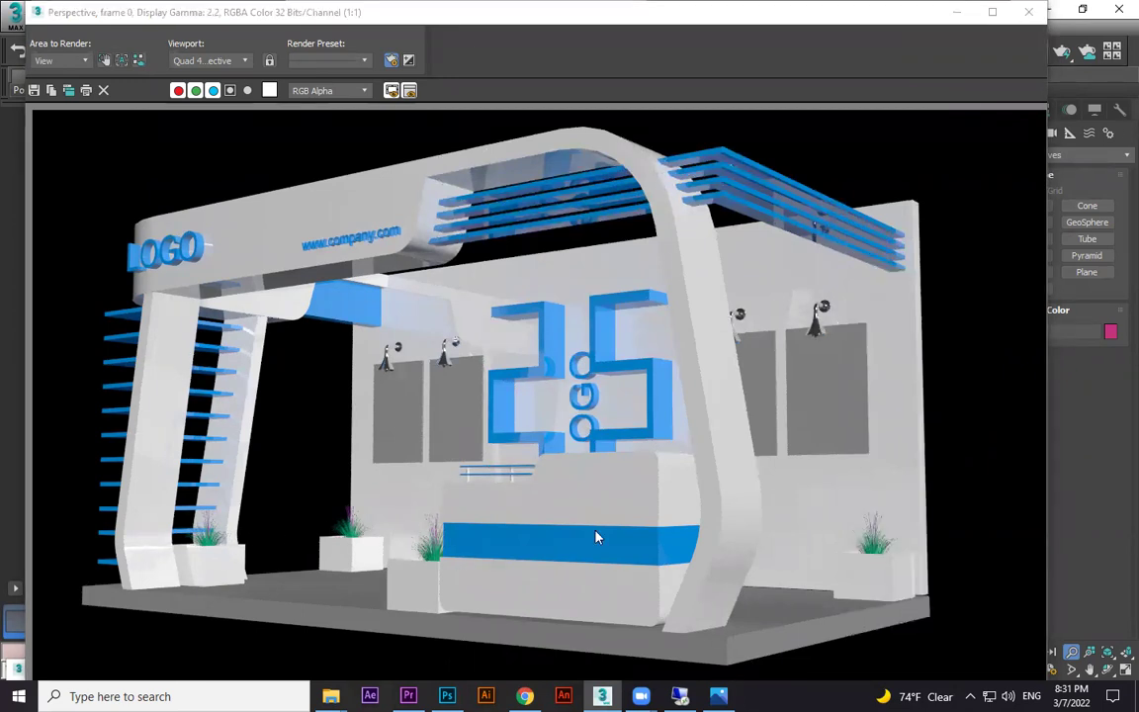
click(1029, 13)
Select the booth's floor platform, assign it the 14 - Default material and convert that material to Arch & Design
middle_drag(610, 489, 516, 539)
middle_drag(532, 477, 517, 450)
click(479, 514)
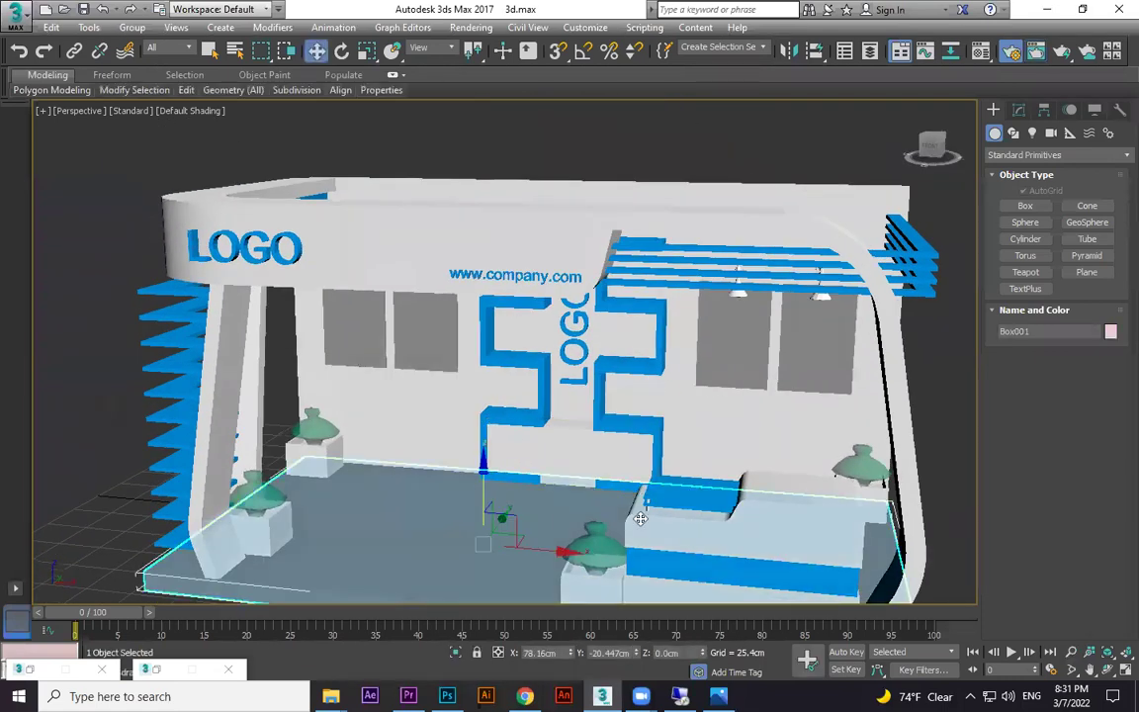
key(m)
click(916, 292)
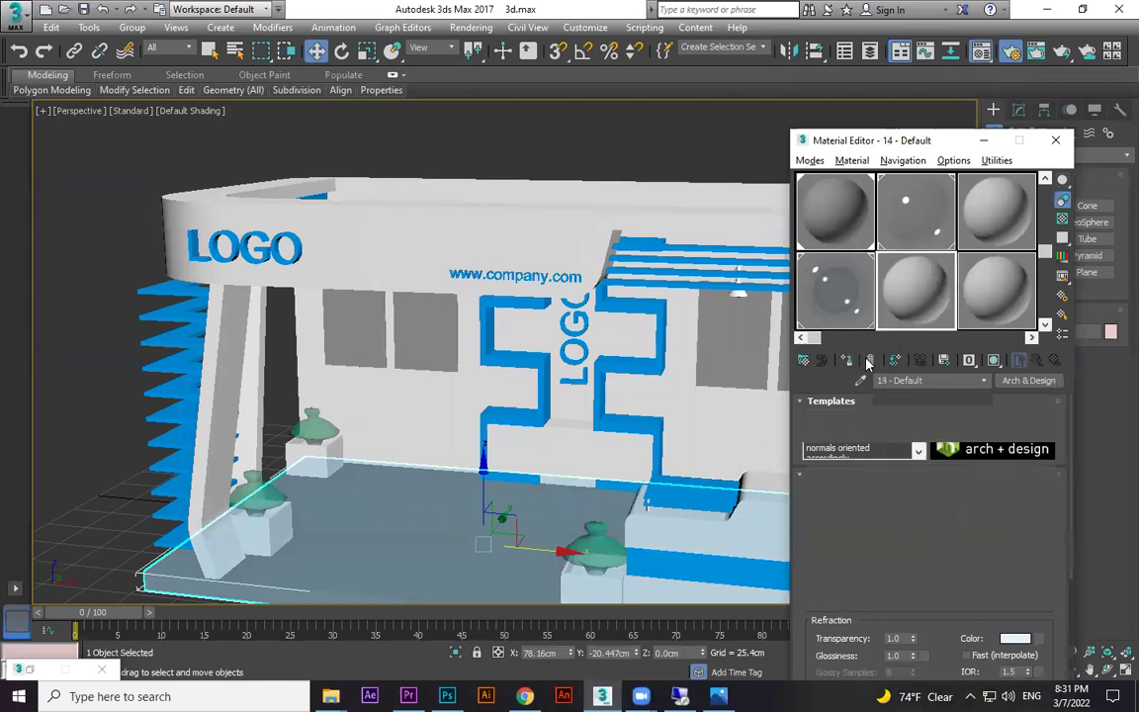
click(846, 361)
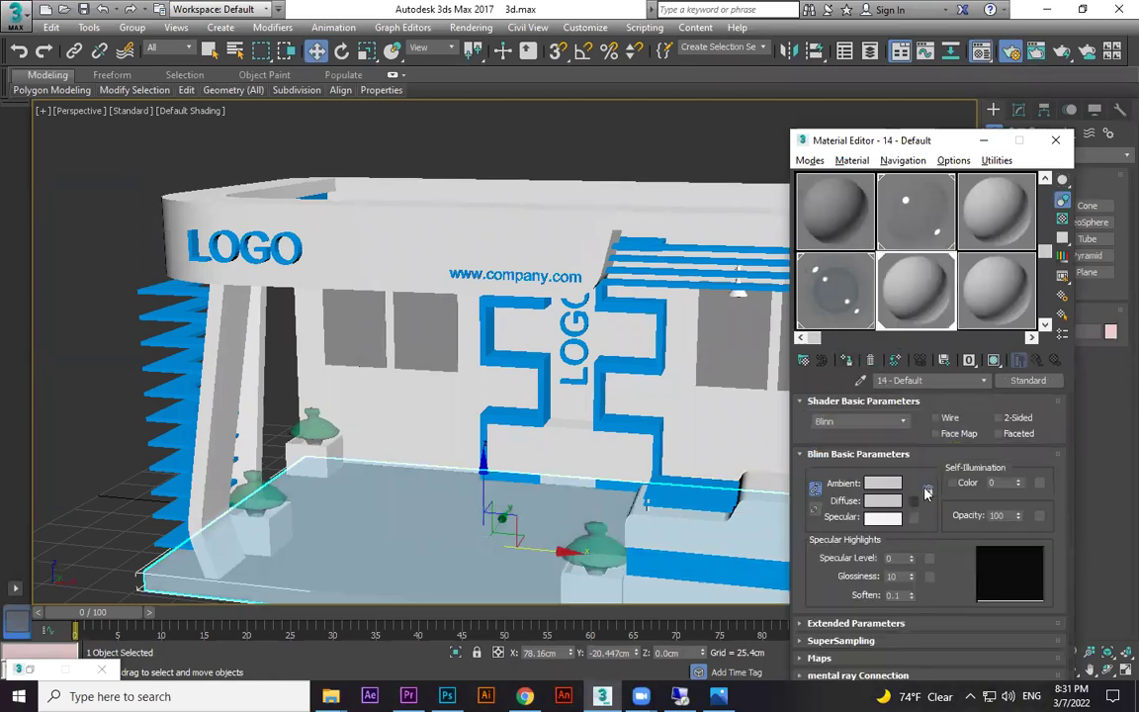
click(1036, 384)
double_click(167, 474)
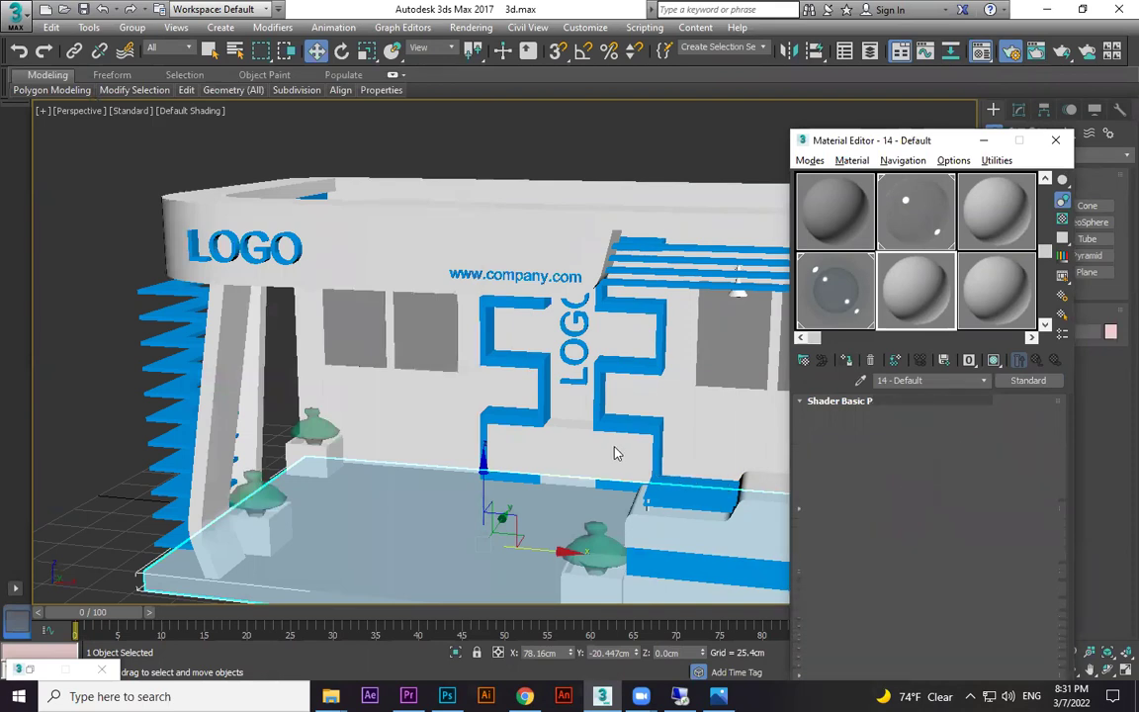
Check the floor in the reference booth photo and apply the white 01 - Default material to the whole floor platform
middle_drag(615, 453, 684, 465)
click(720, 695)
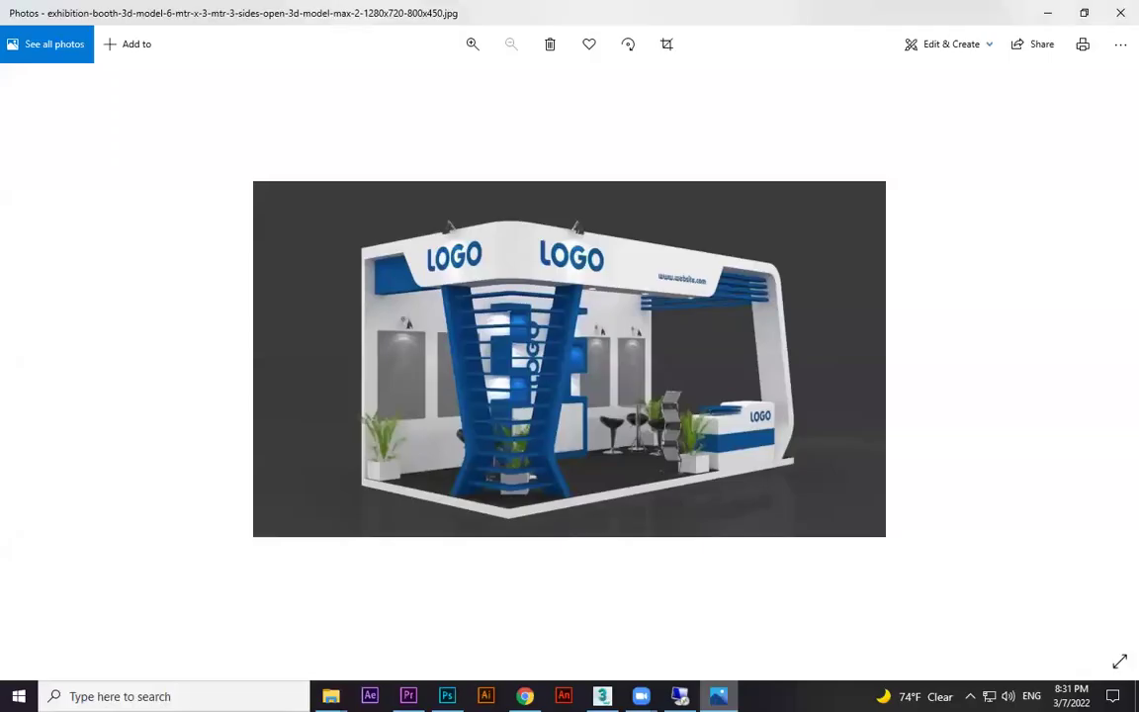
click(720, 696)
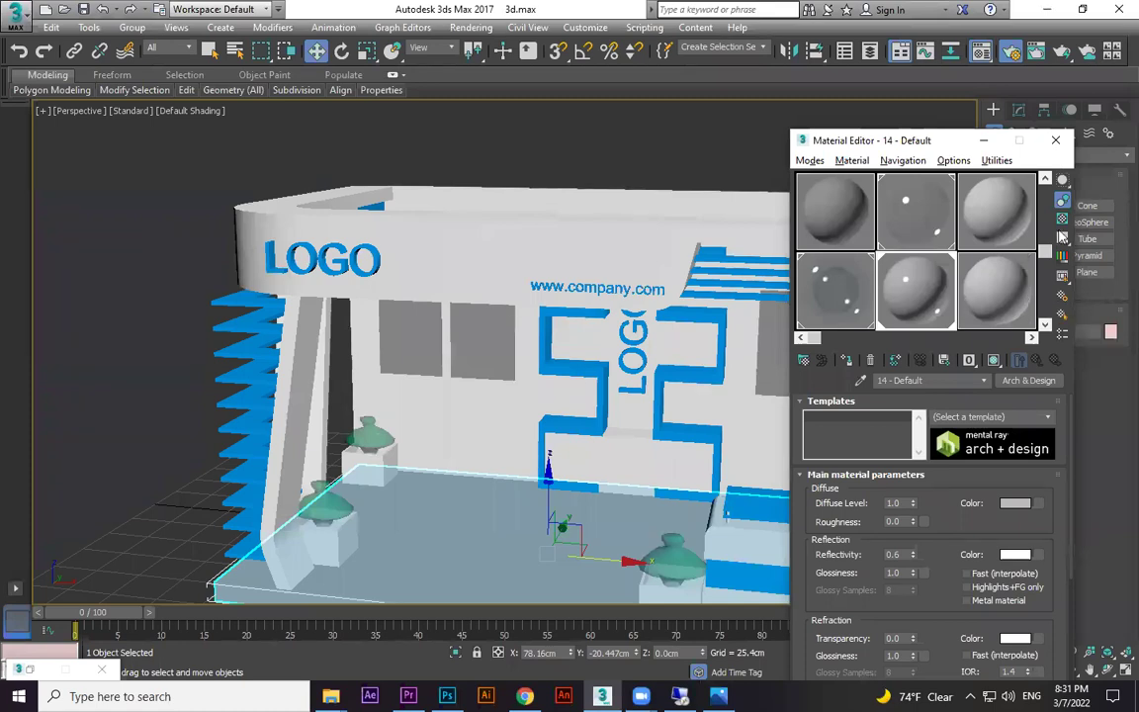
drag(1045, 250, 1046, 186)
click(843, 214)
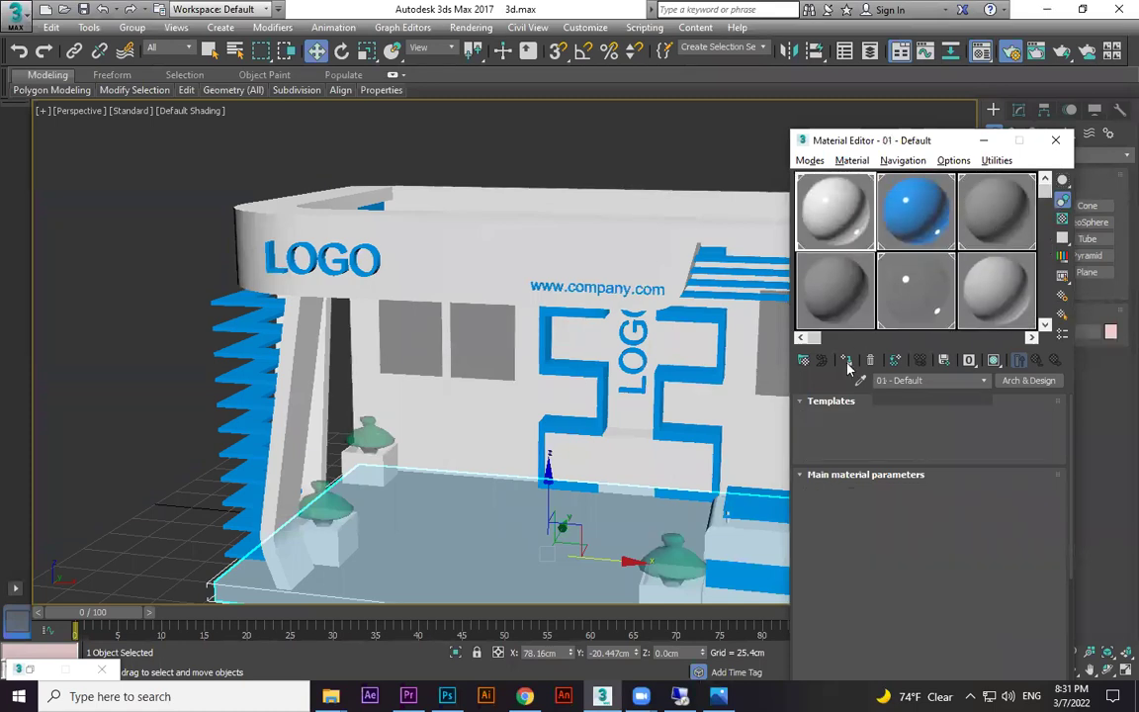
click(847, 365)
alt+middle_drag(590, 491, 507, 444)
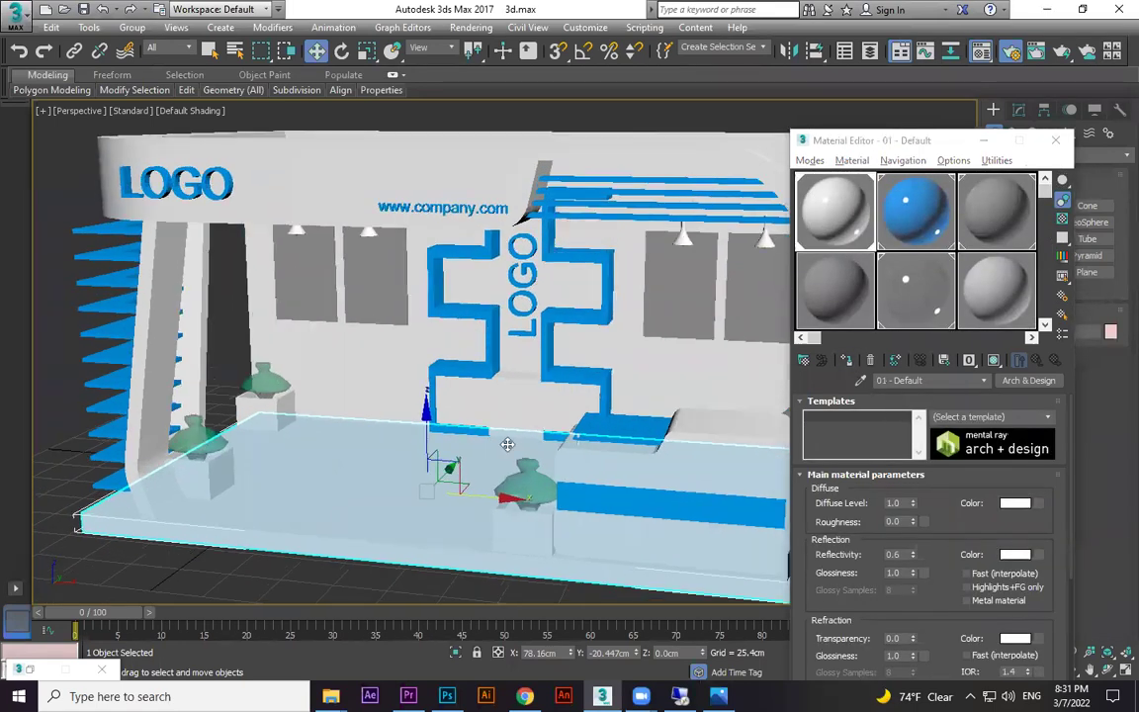
Move the Material Editor clear of the booth and select the floor platform's top surface at polygon level
drag(890, 139, 892, 412)
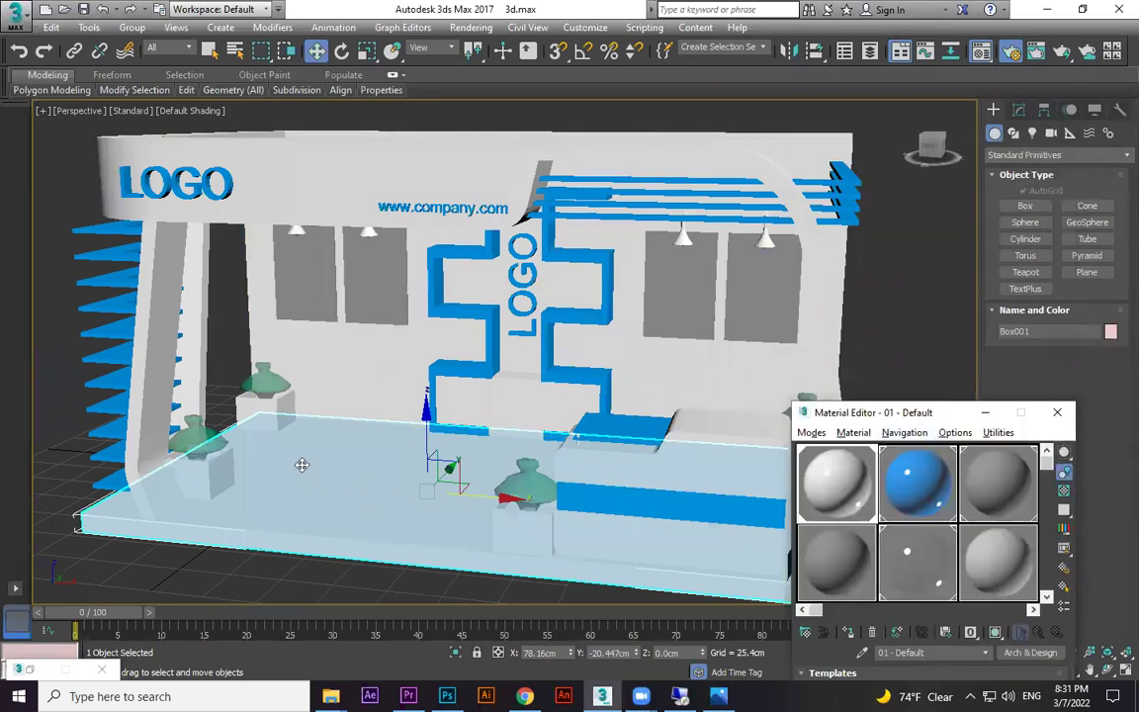
right_click(297, 461)
mouse_move(382, 635)
click(460, 645)
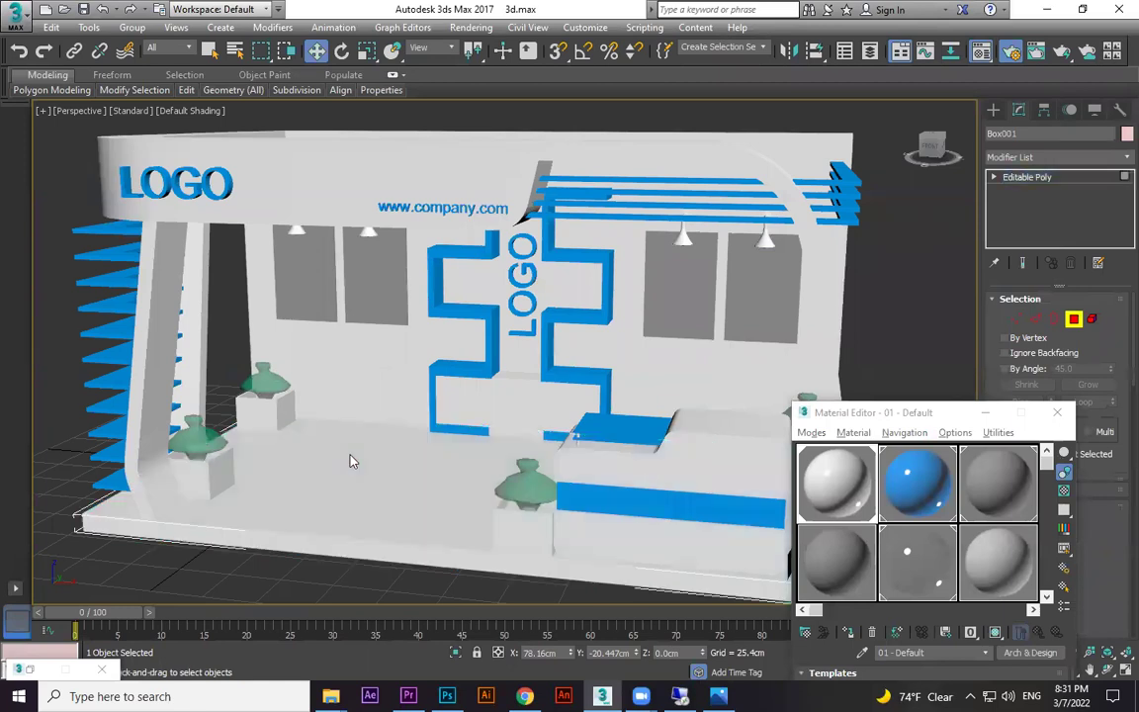
click(341, 481)
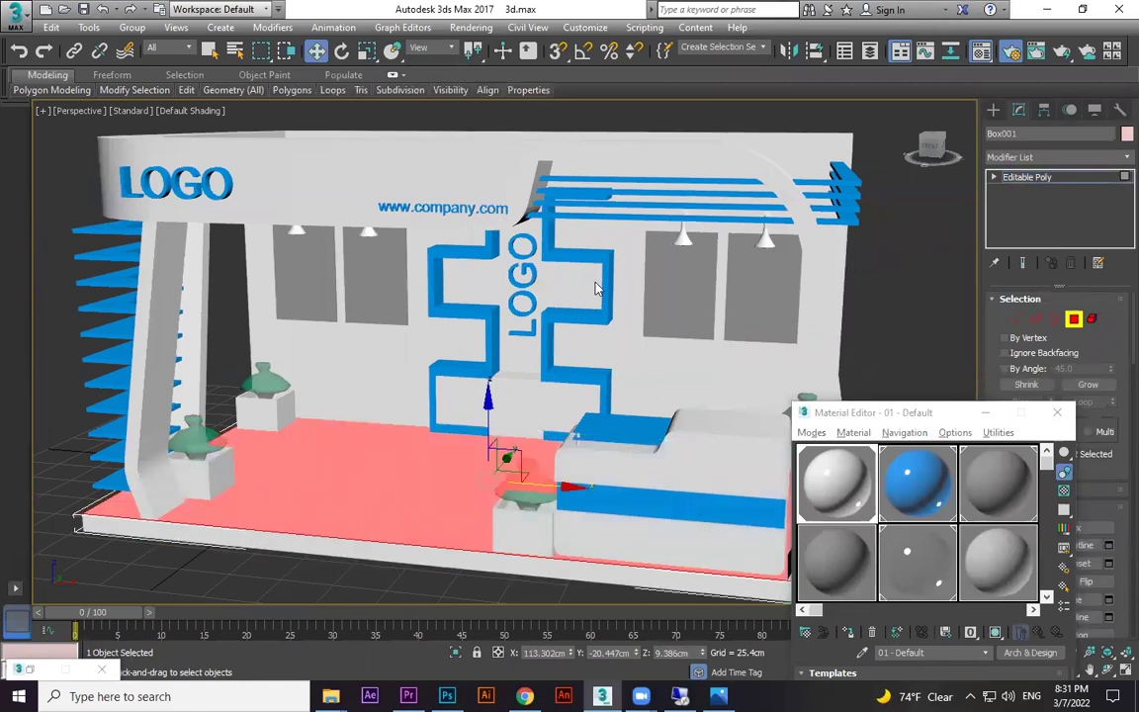
Apply the 14 - Default material with the Rough Concrete template to the floor's top surface and put the Material Editor aside
drag(1030, 279, 1031, 348)
click(910, 381)
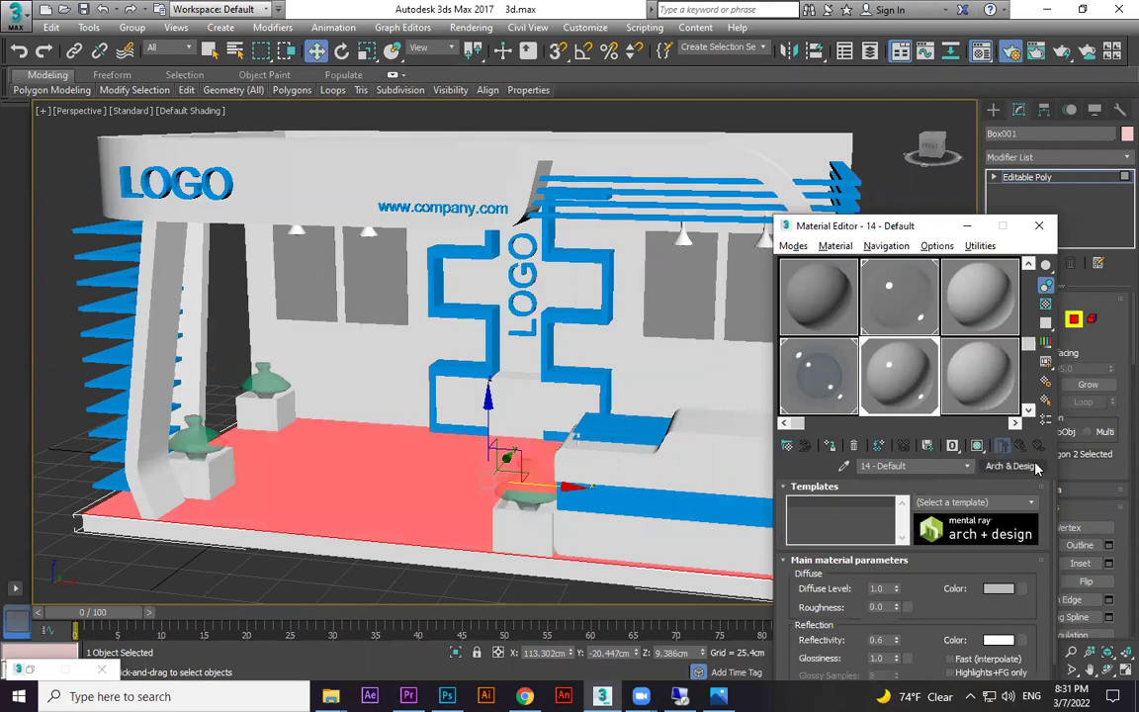
click(1032, 504)
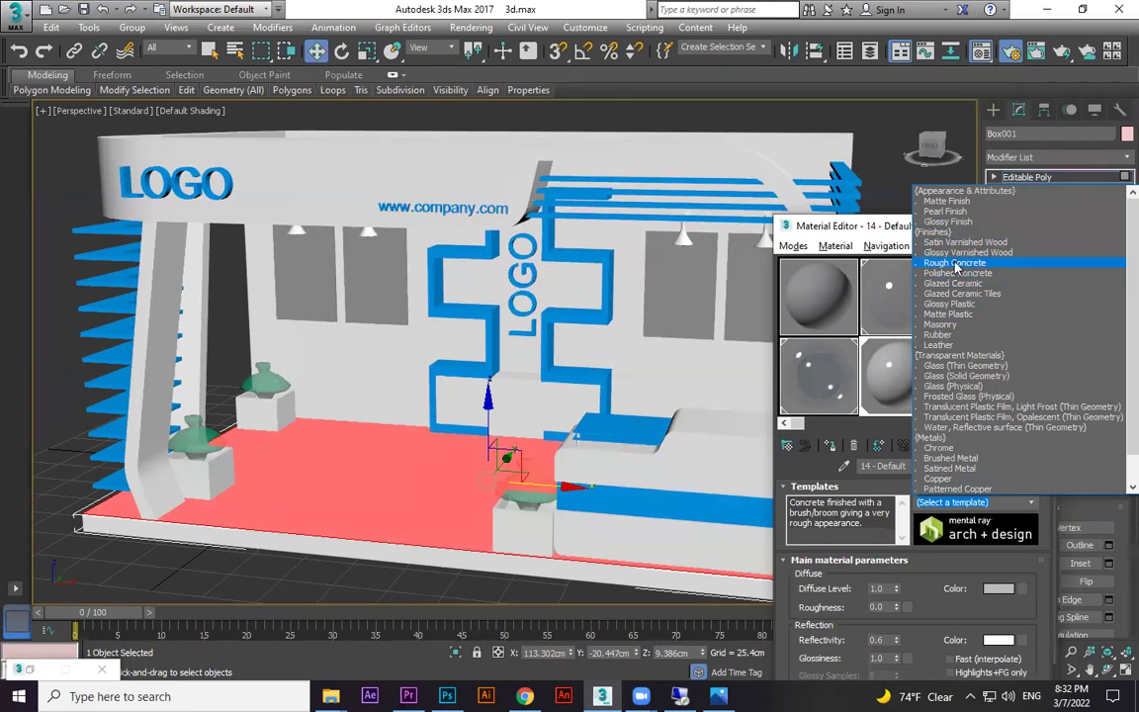
click(886, 202)
key(ctrl+z)
key(ctrl+z)
click(973, 226)
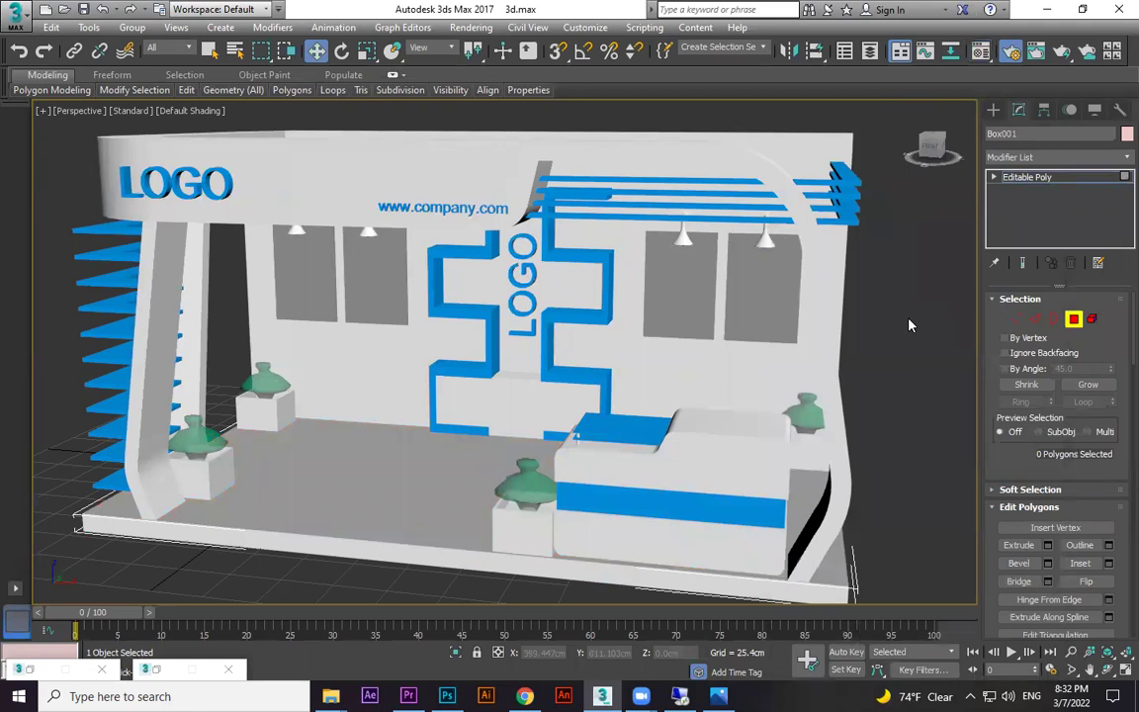
Switch the floor surface's 14 - Default material to the Polished Concrete template and put the Material Editor aside
key(m)
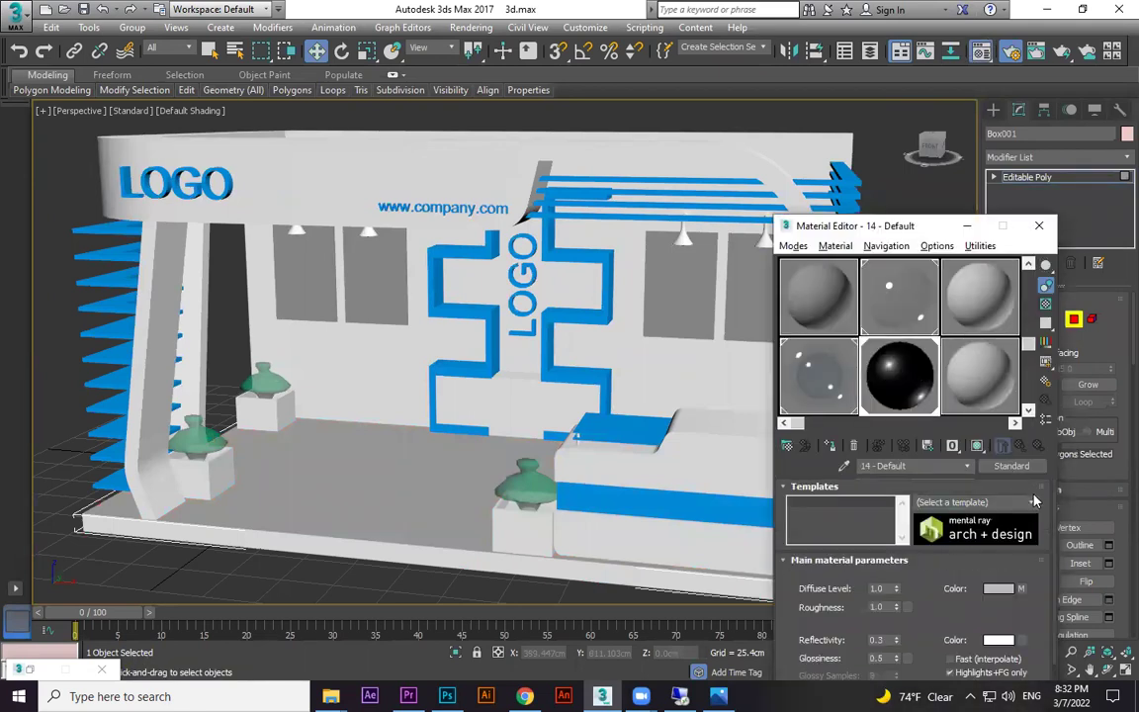
click(964, 501)
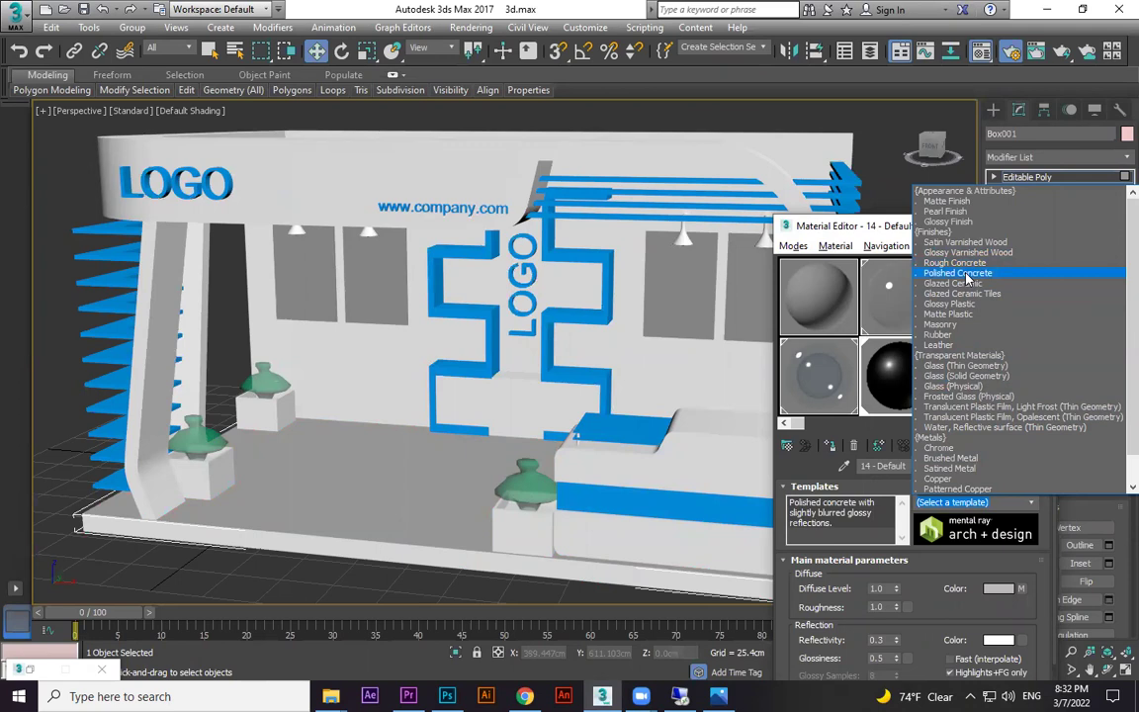
click(967, 276)
click(969, 227)
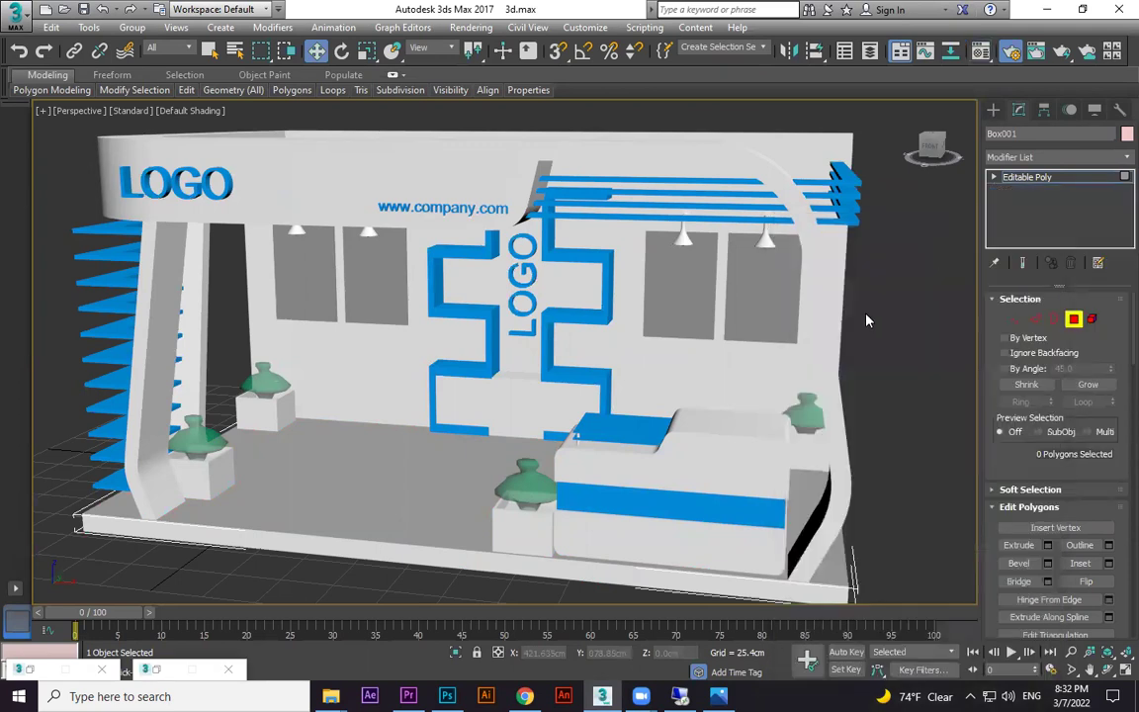
Turn on edged faces, orbit to the booth's front corner, test-render the perspective view and close the rendered frame
key(F4)
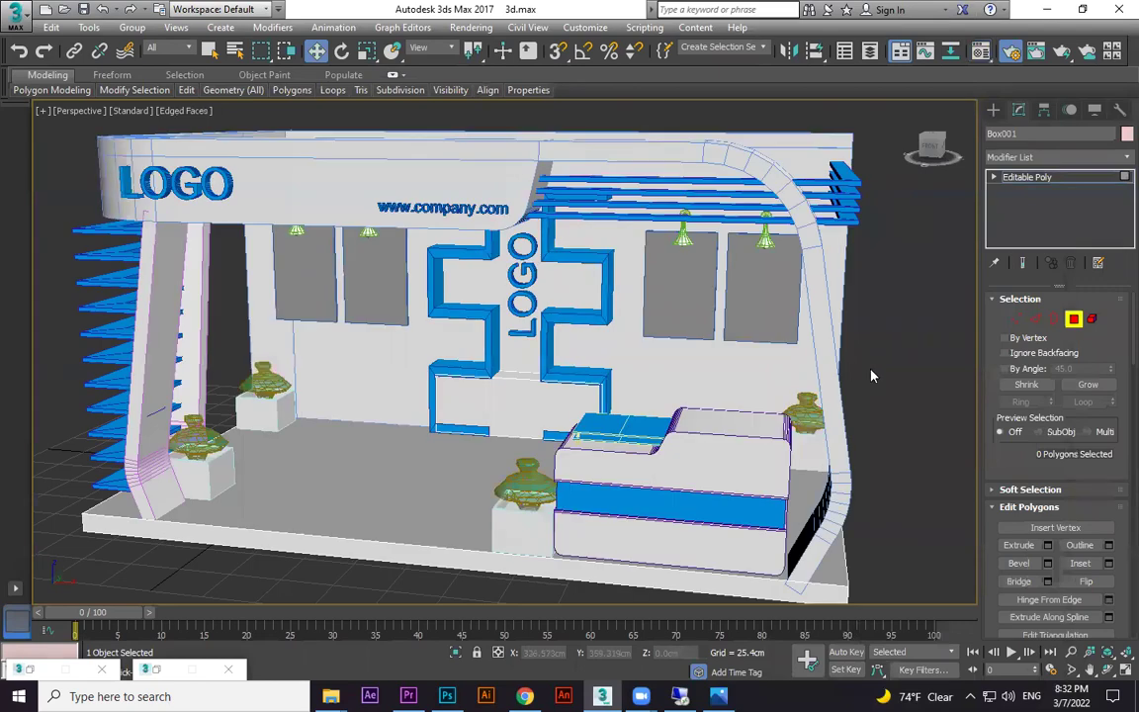
scroll(833, 376, up, 2)
mouse_move(833, 375)
alt+middle_down()
mouse_move(816, 370)
mouse_move(821, 384)
mouse_move(822, 374)
alt+middle_up()
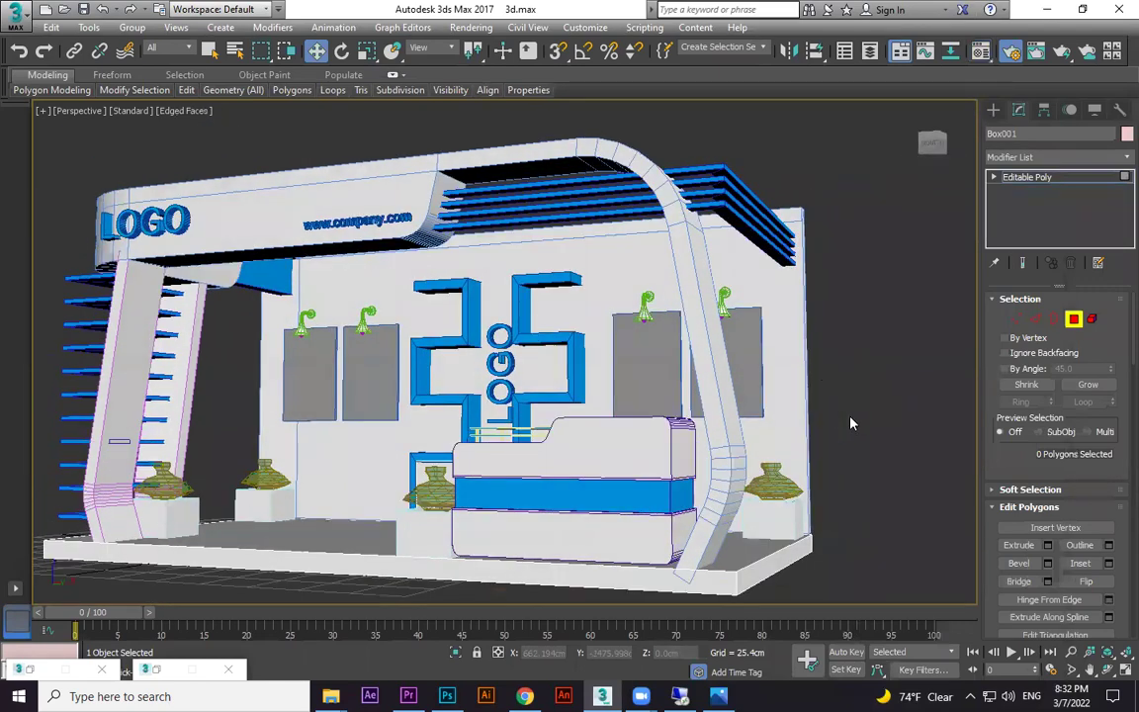
alt+middle_drag(851, 416, 841, 403)
key(shift+q)
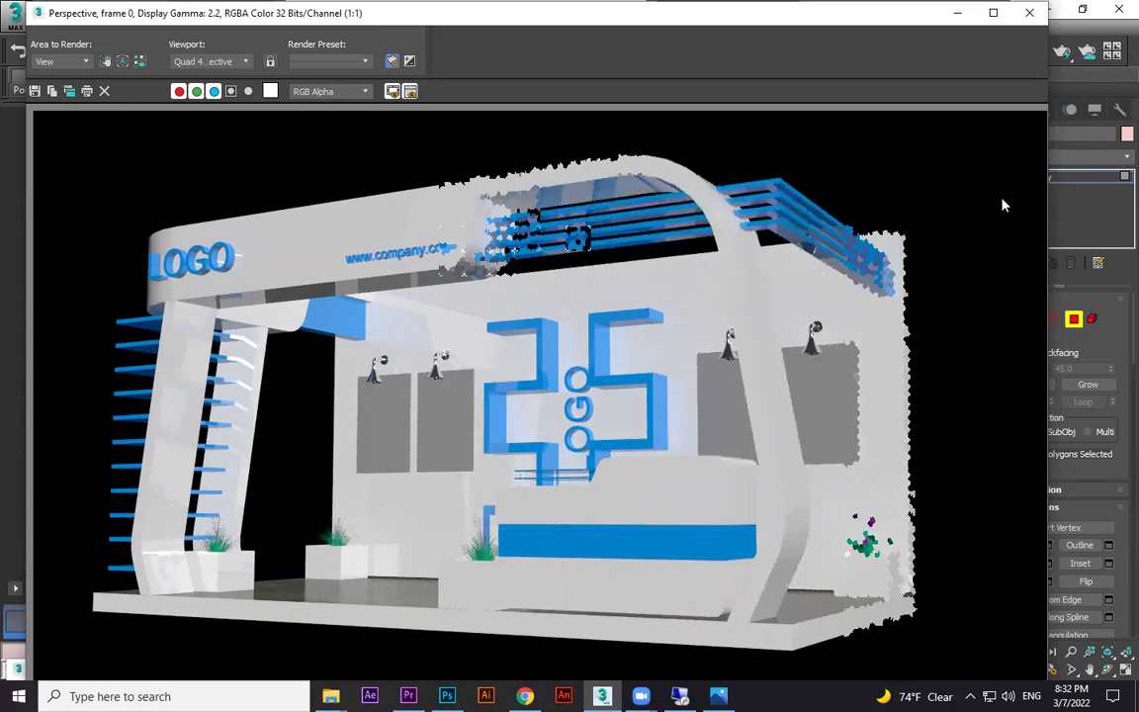
click(1028, 13)
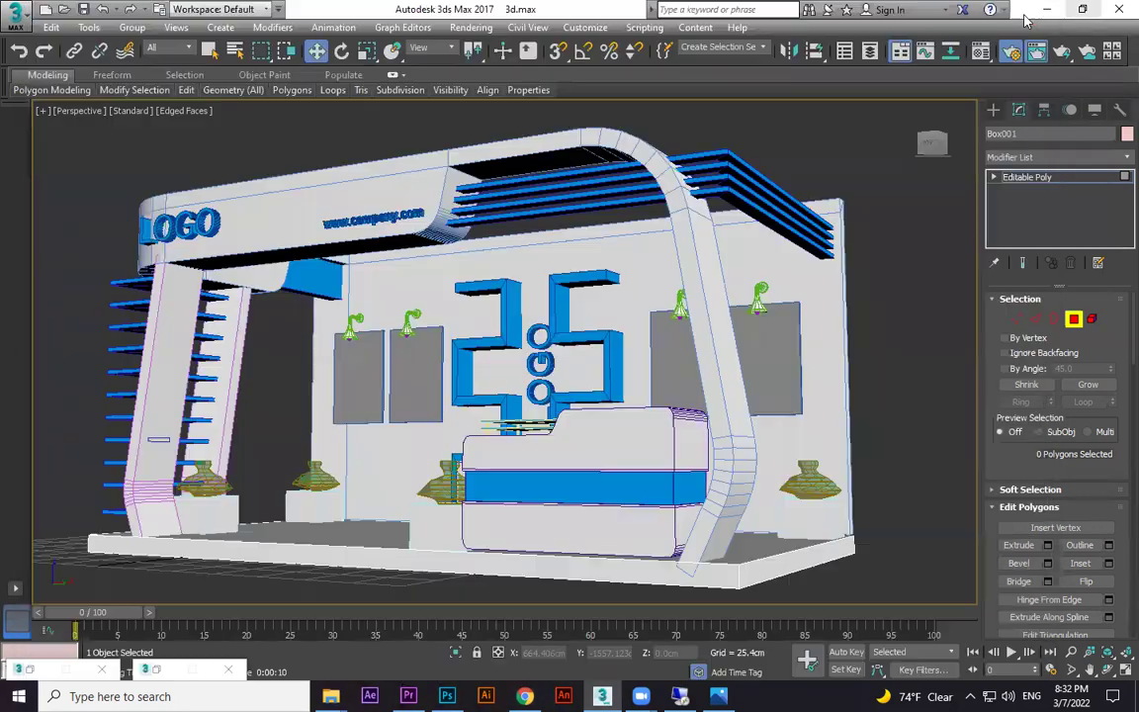
Start creating a photometric Free Light and accept the recommended mr Photographic Exposure Control
alt+middle_drag(773, 359, 752, 327)
click(994, 110)
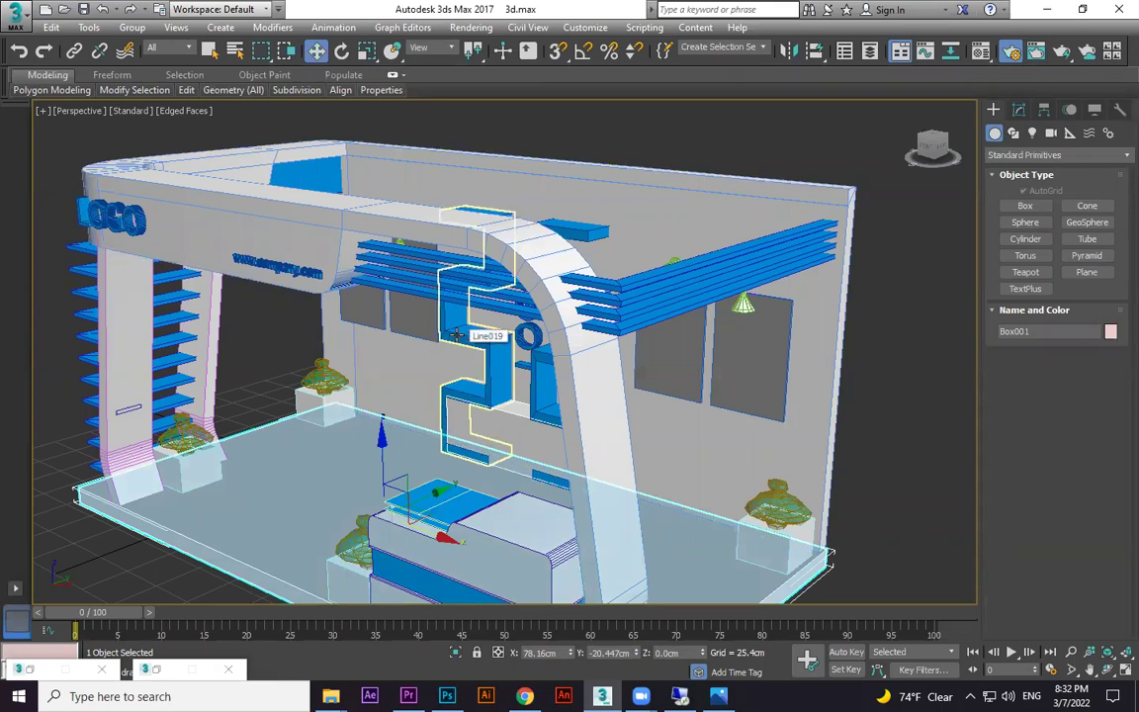
click(1033, 133)
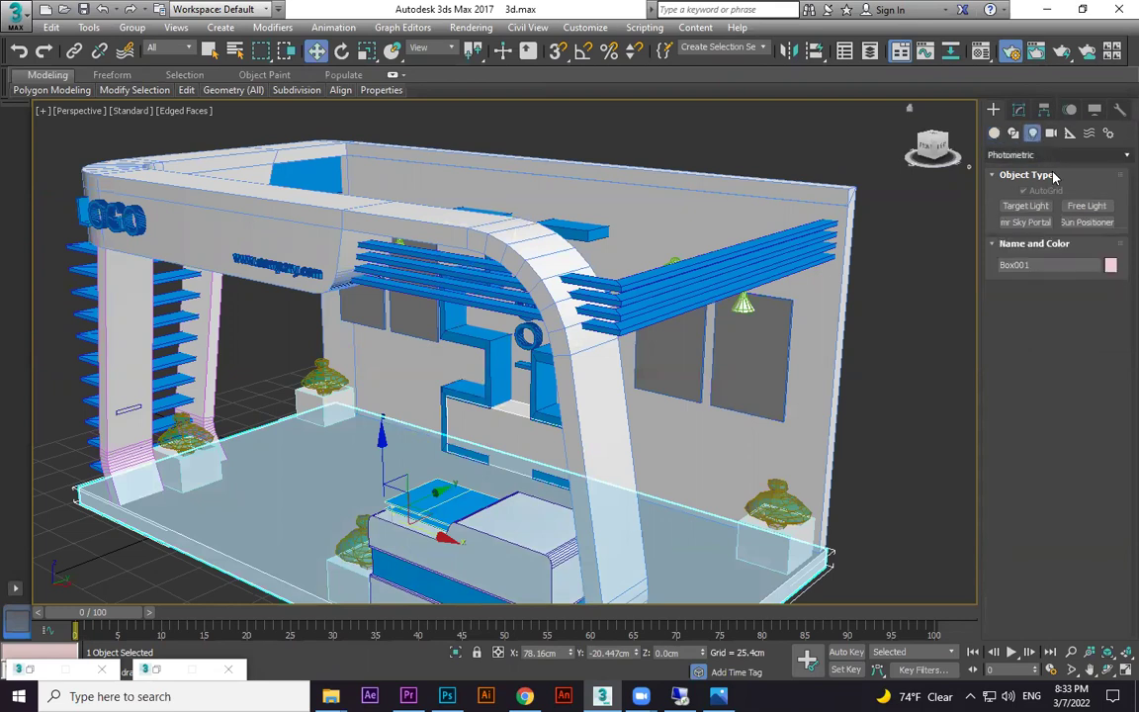
click(1088, 208)
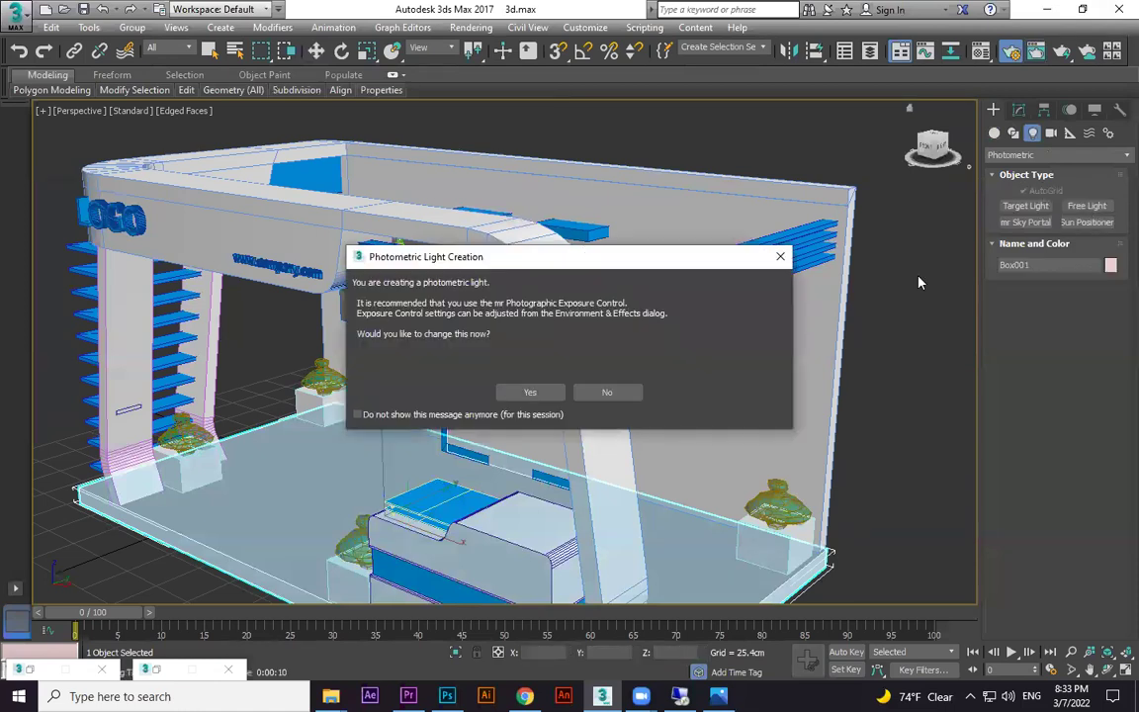
click(532, 393)
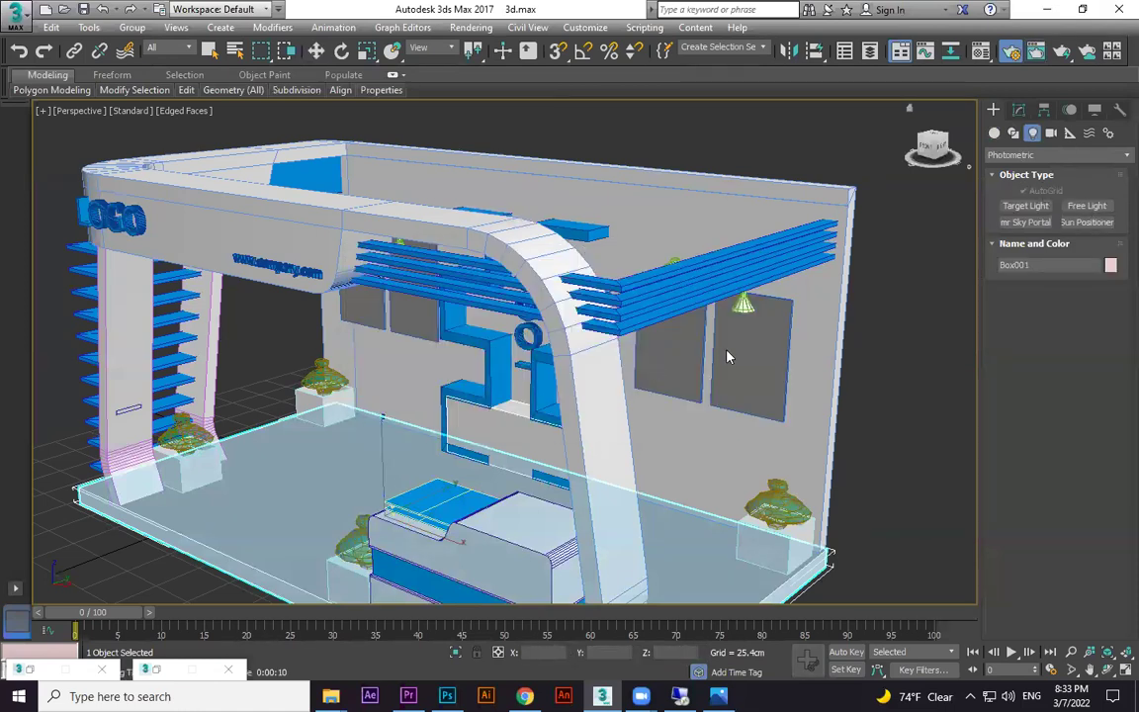
Place a free light just below the end lamp on the back wall and delete the extra light placed beneath it
click(710, 379)
scroll(737, 351, up, 5)
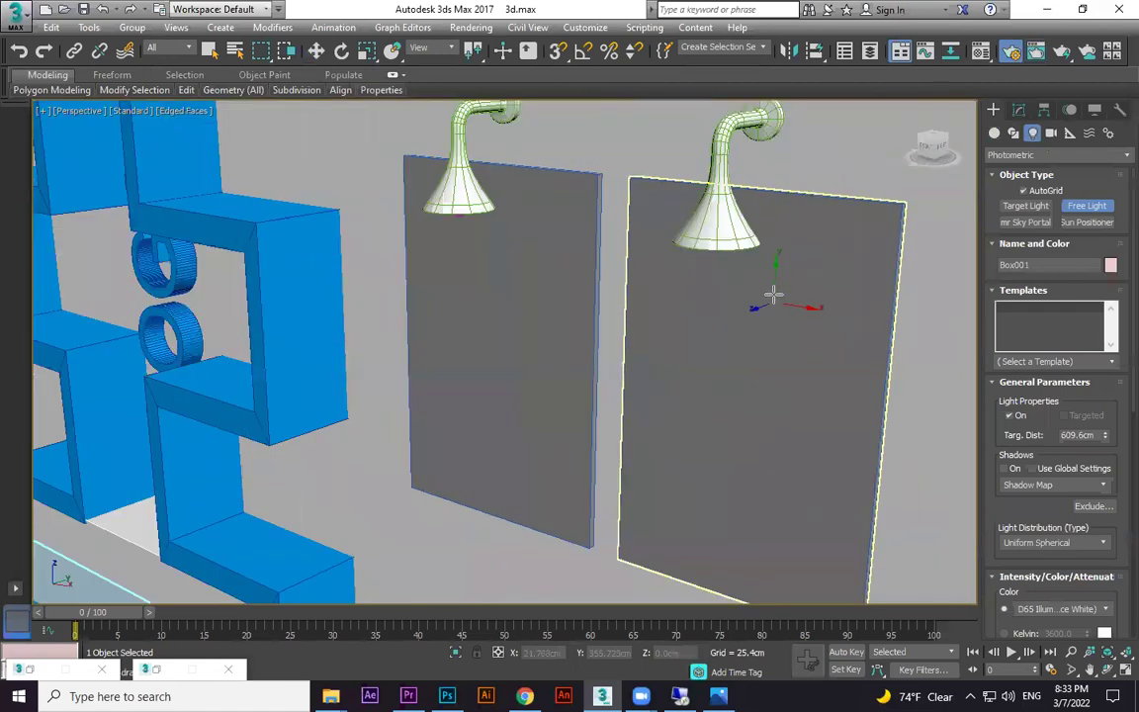
click(722, 265)
drag(721, 280, 719, 269)
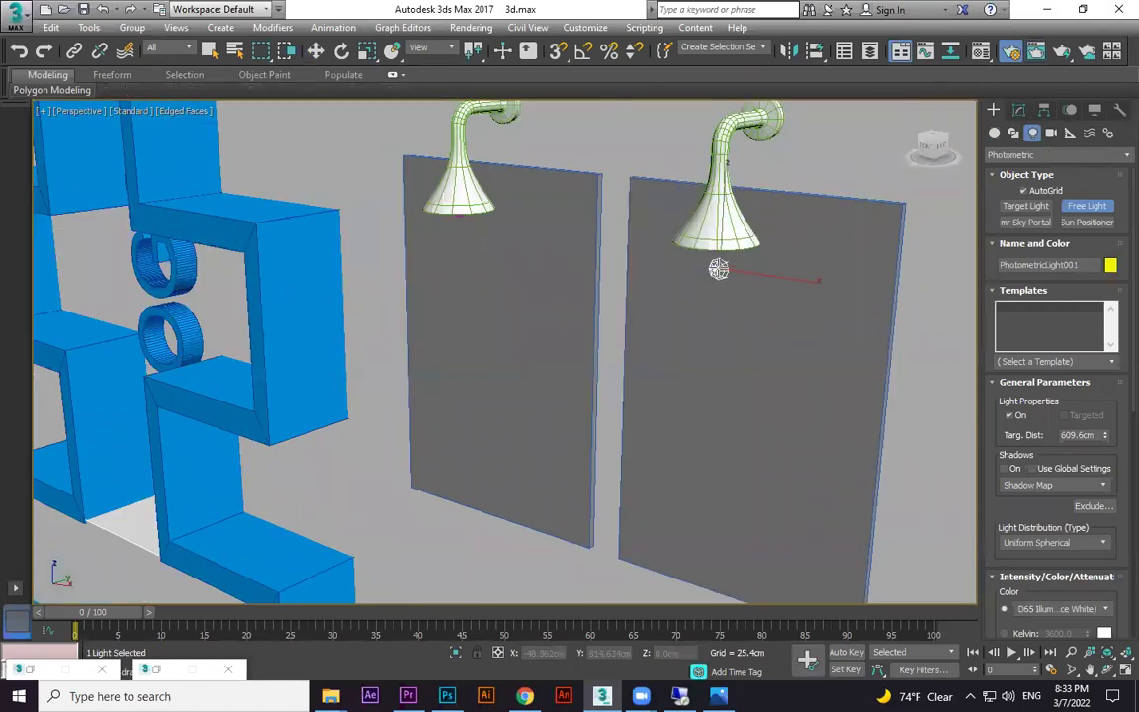
right_click(731, 341)
click(731, 341)
key(w)
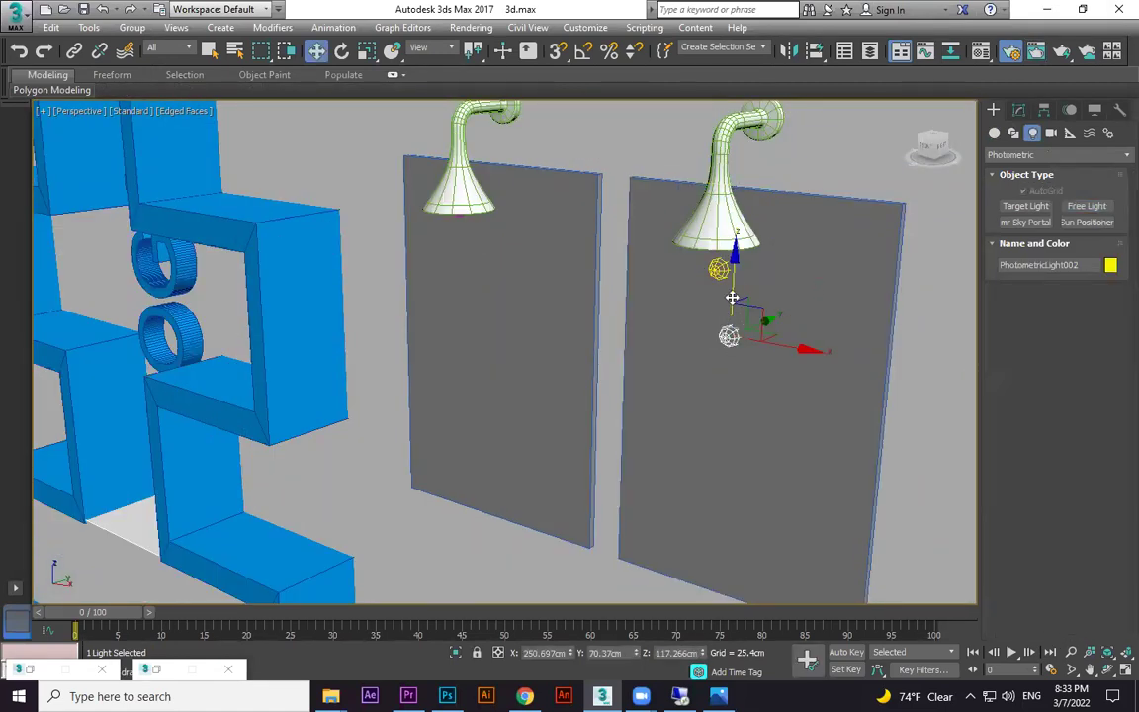
key(Delete)
click(722, 269)
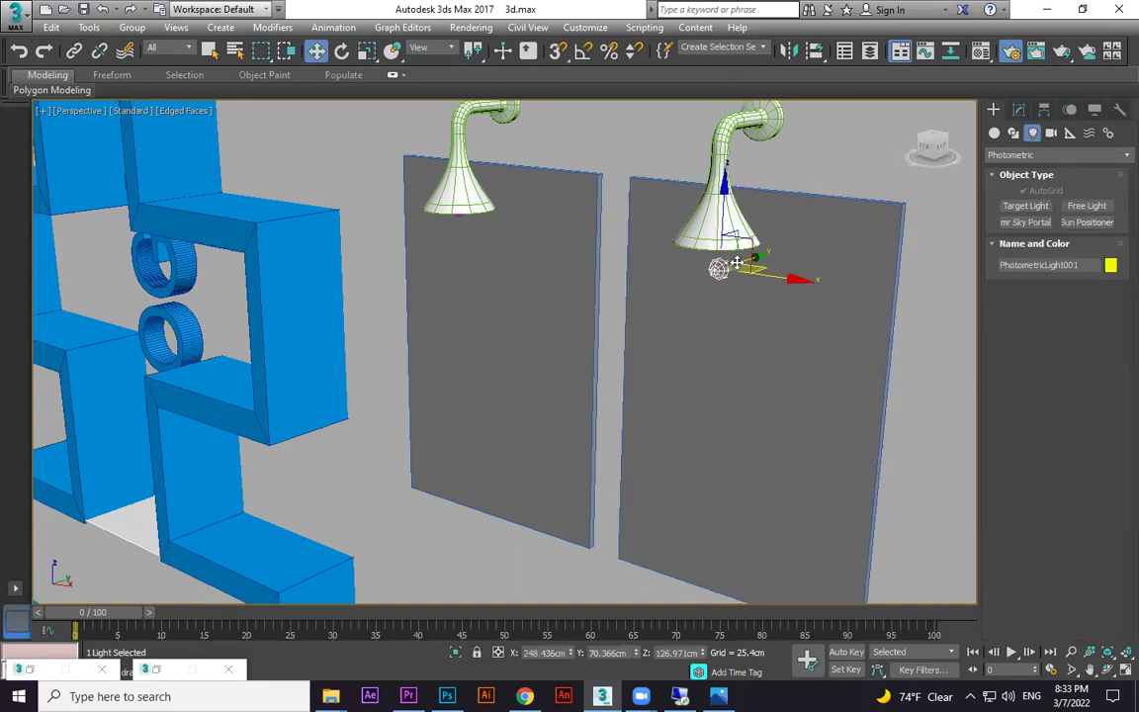
Try moving the free light away from the back wall and rotating it under the end lamp, and delete it
alt+middle_drag(774, 265, 648, 268)
drag(780, 267, 720, 274)
alt+middle_drag(719, 274, 791, 313)
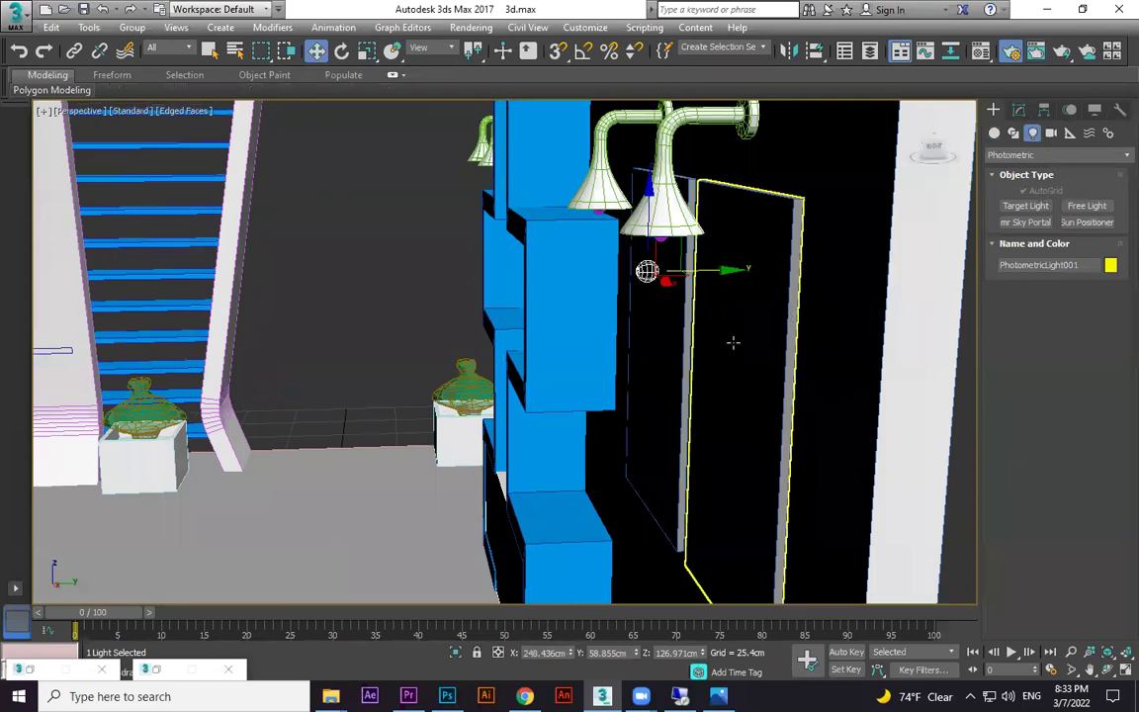
click(678, 314)
click(647, 270)
key(e)
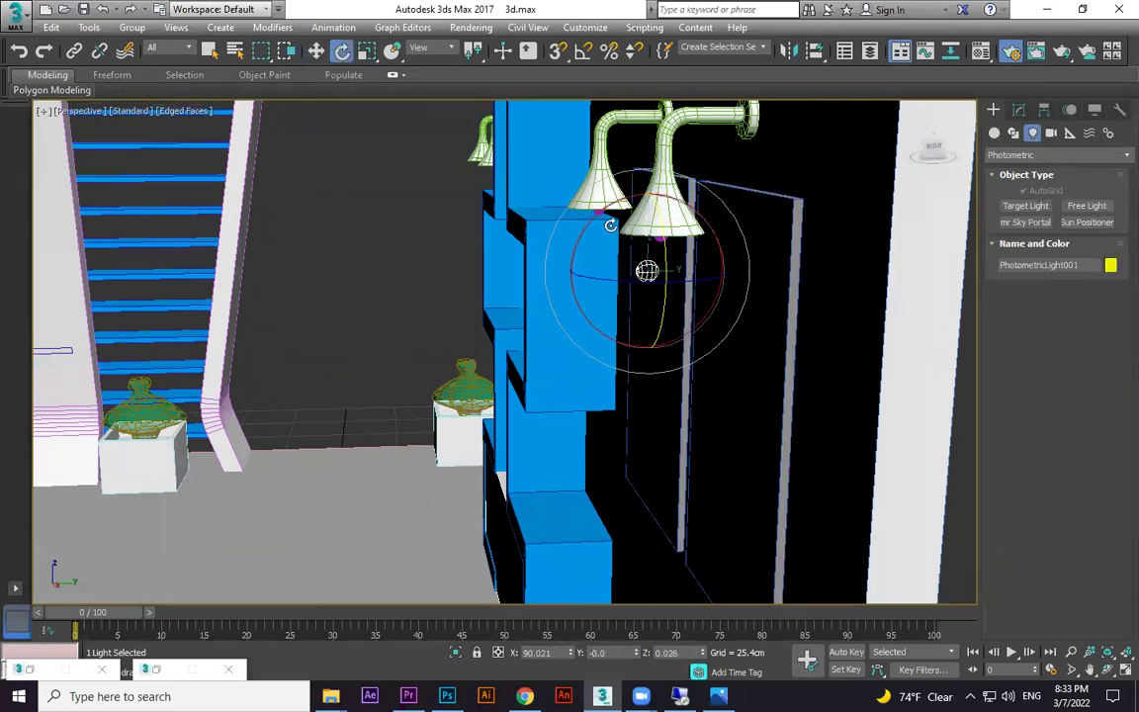
drag(601, 217, 672, 186)
key(Delete)
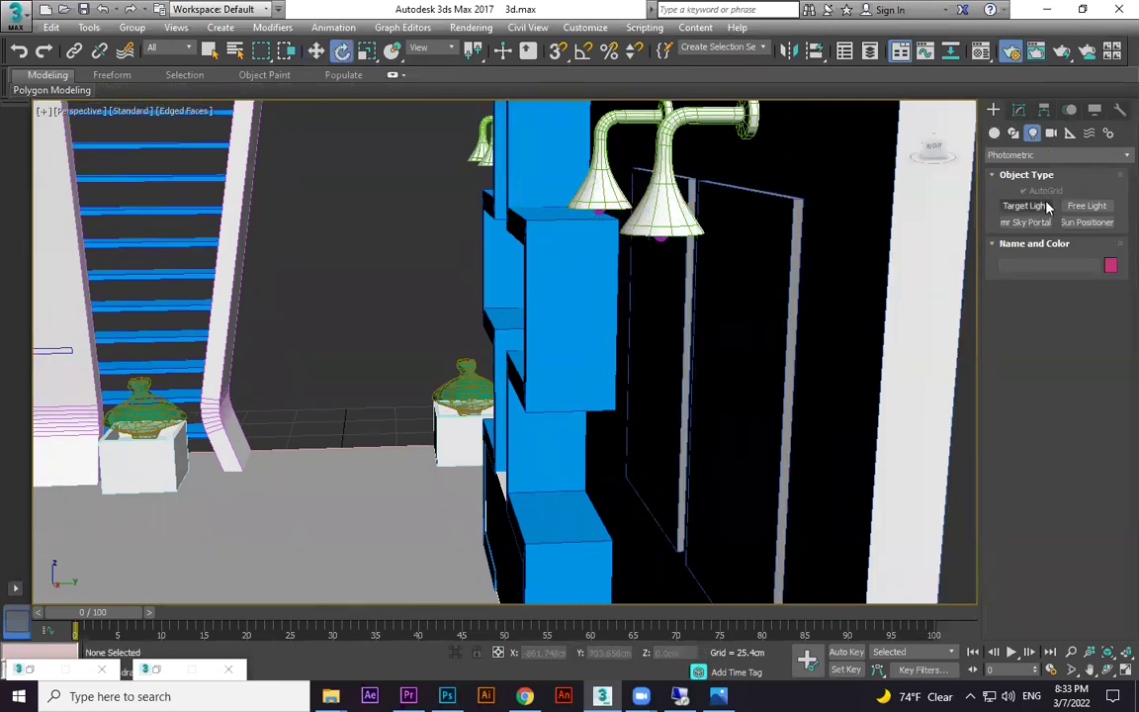
Create a new photometric free light at ground level just outside the booth, beside the back wall's end
click(1087, 205)
click(719, 320)
key(l)
scroll(633, 414, down, 4)
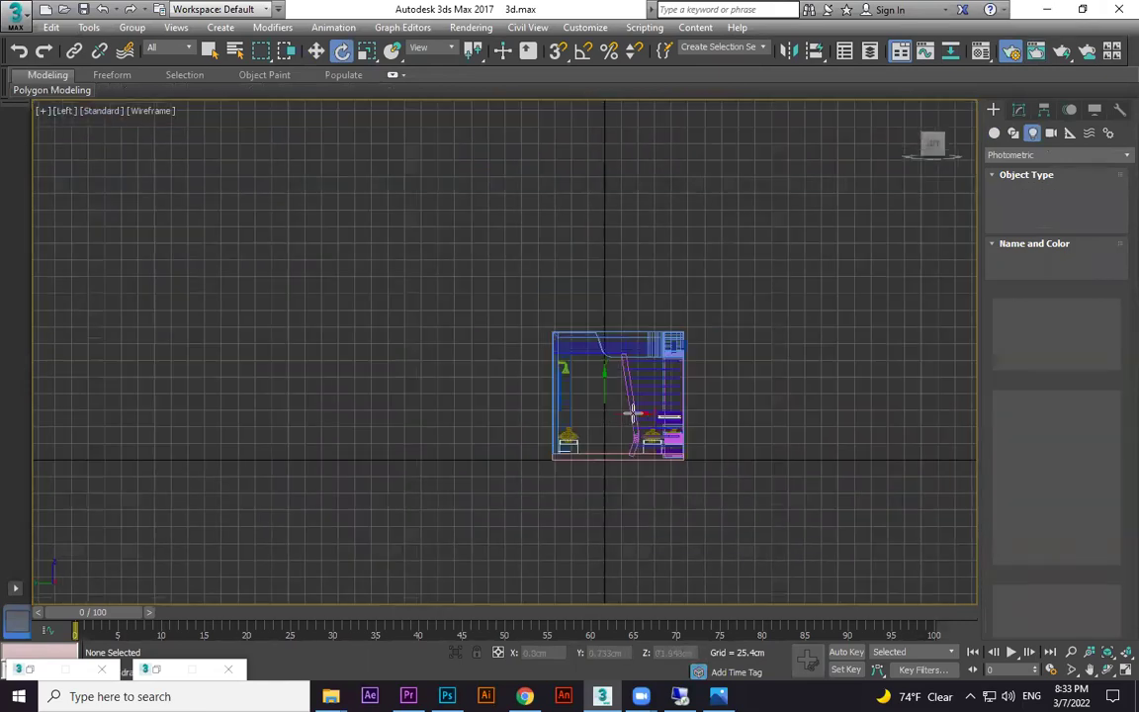
scroll(643, 447, up, 5)
key(p)
scroll(669, 462, up, 3)
scroll(660, 463, down, 10)
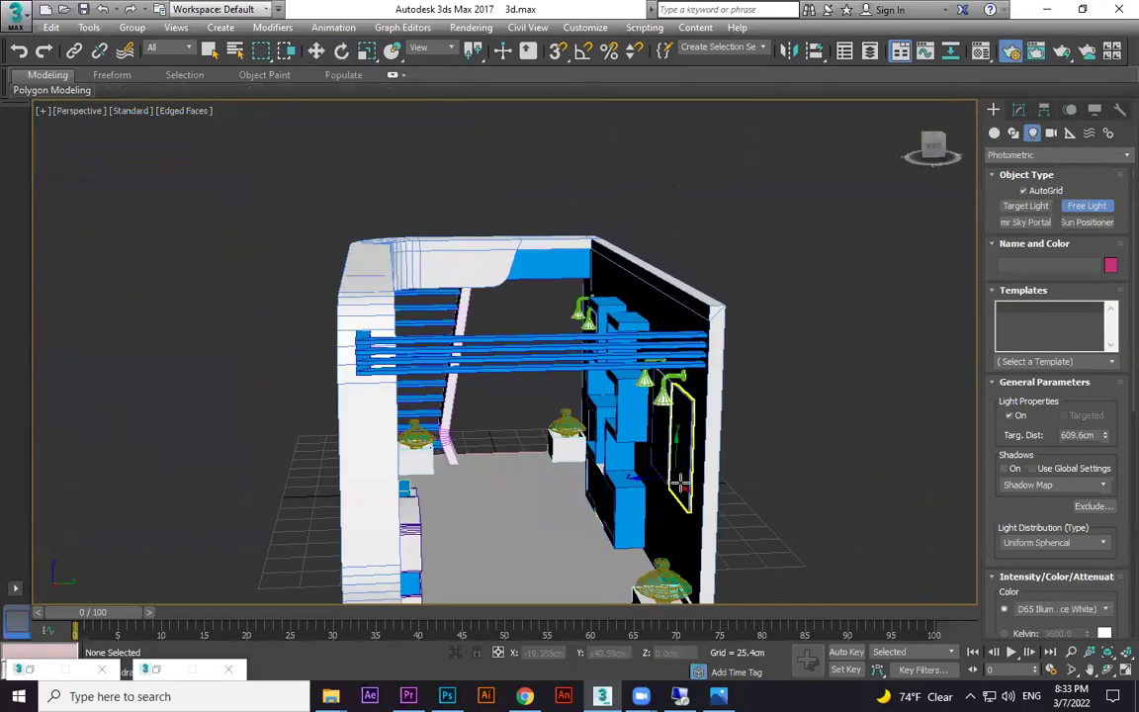
alt+middle_drag(682, 483, 734, 548)
key(w)
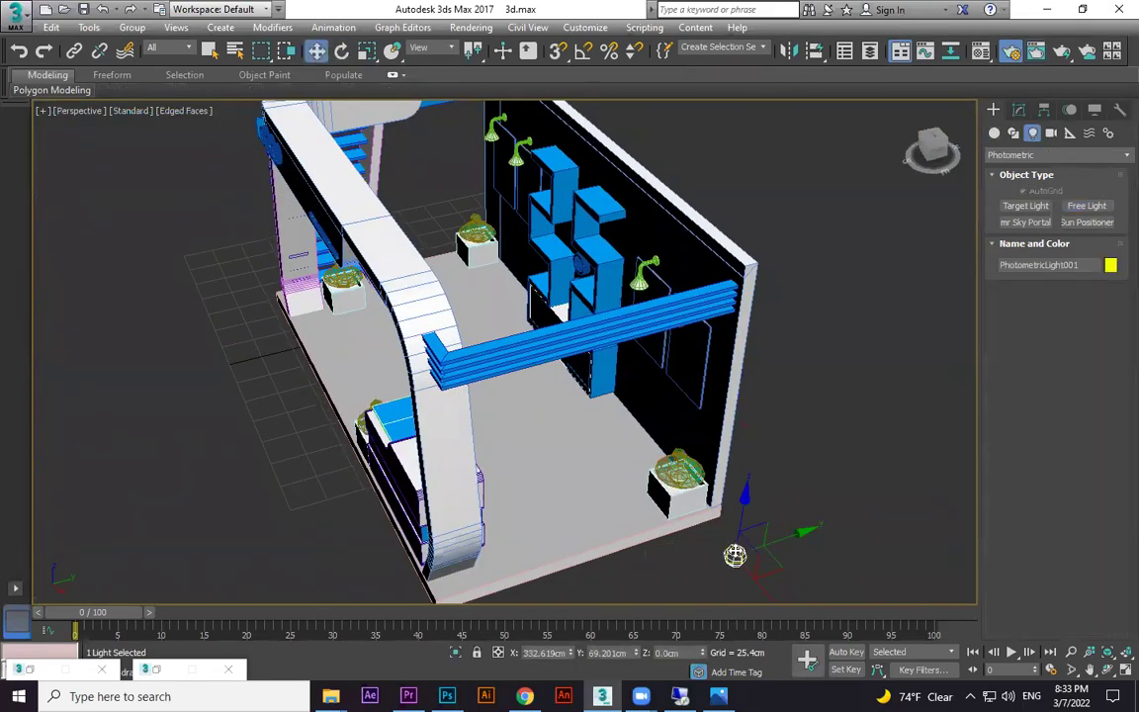
In the front view, move the light just below the end lamp, at about X 253.8 cm and Z 130 cm
key(t)
key(f)
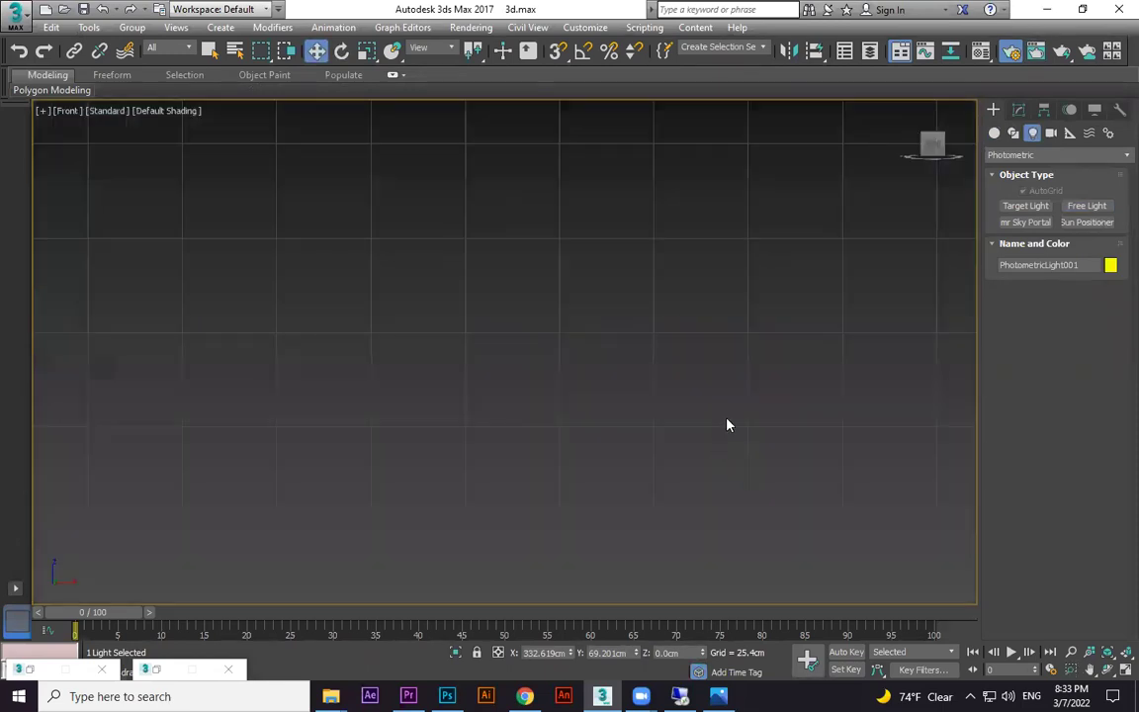
scroll(740, 407, down, 5)
scroll(653, 457, up, 3)
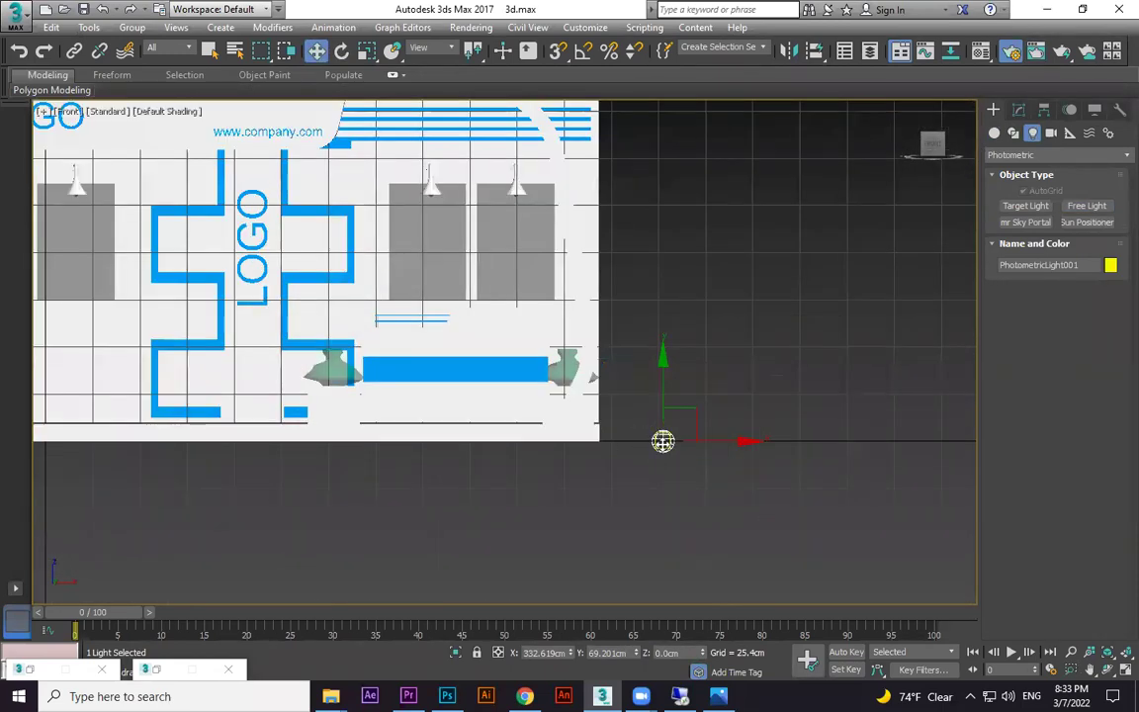
drag(662, 442, 516, 200)
key(p)
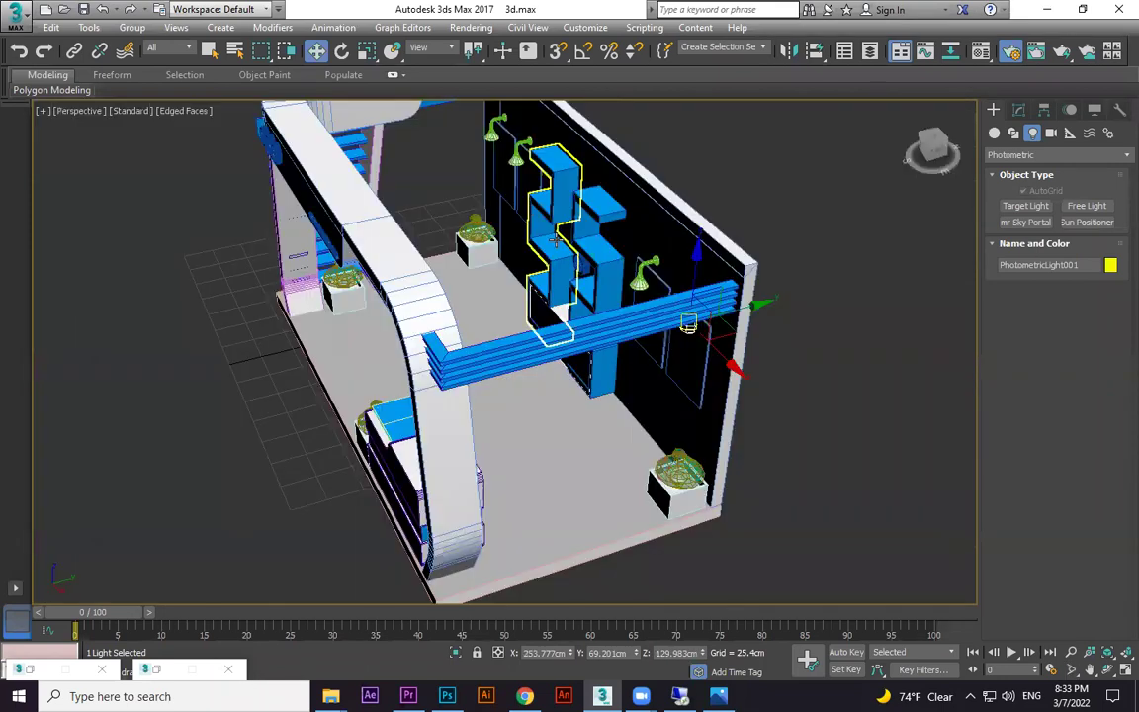
Adjust the light's depth under the end lamp to about Y 64.2 cm and start a test render of the perspective view
scroll(689, 325, up, 5)
drag(720, 318, 700, 326)
mouse_move(699, 326)
alt+middle_down()
mouse_move(728, 314)
mouse_move(705, 337)
alt+middle_up()
scroll(705, 337, up, 2)
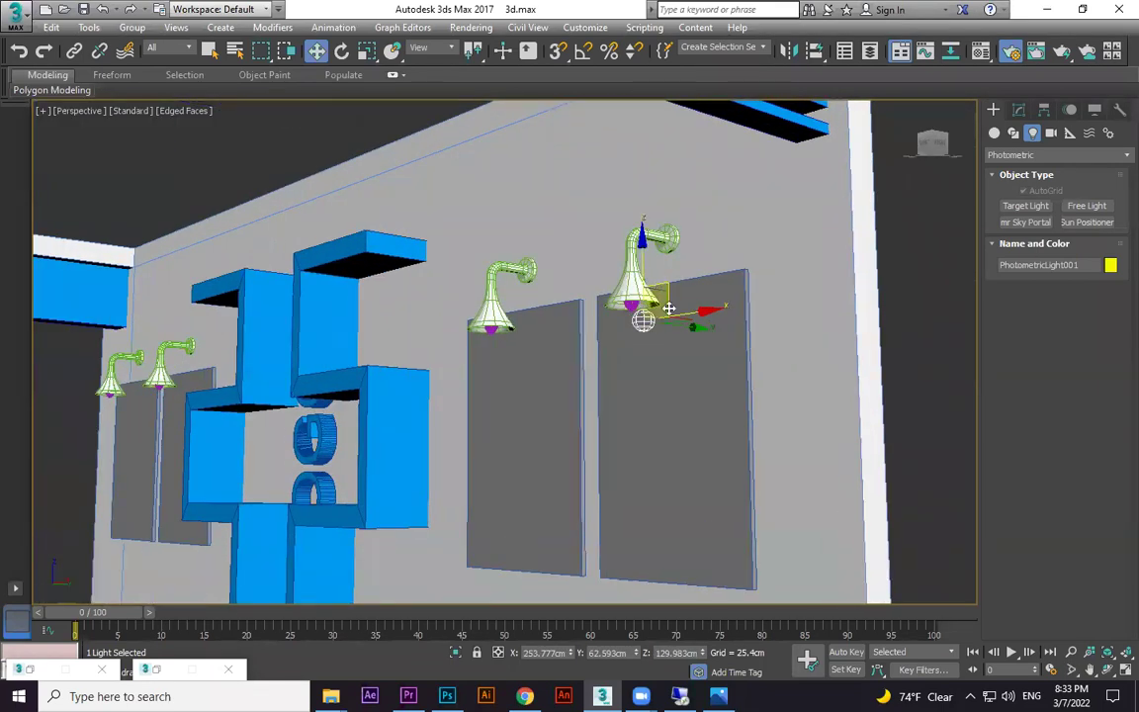
drag(697, 313, 721, 308)
key(ctrl+z)
alt+middle_drag(679, 338, 661, 334)
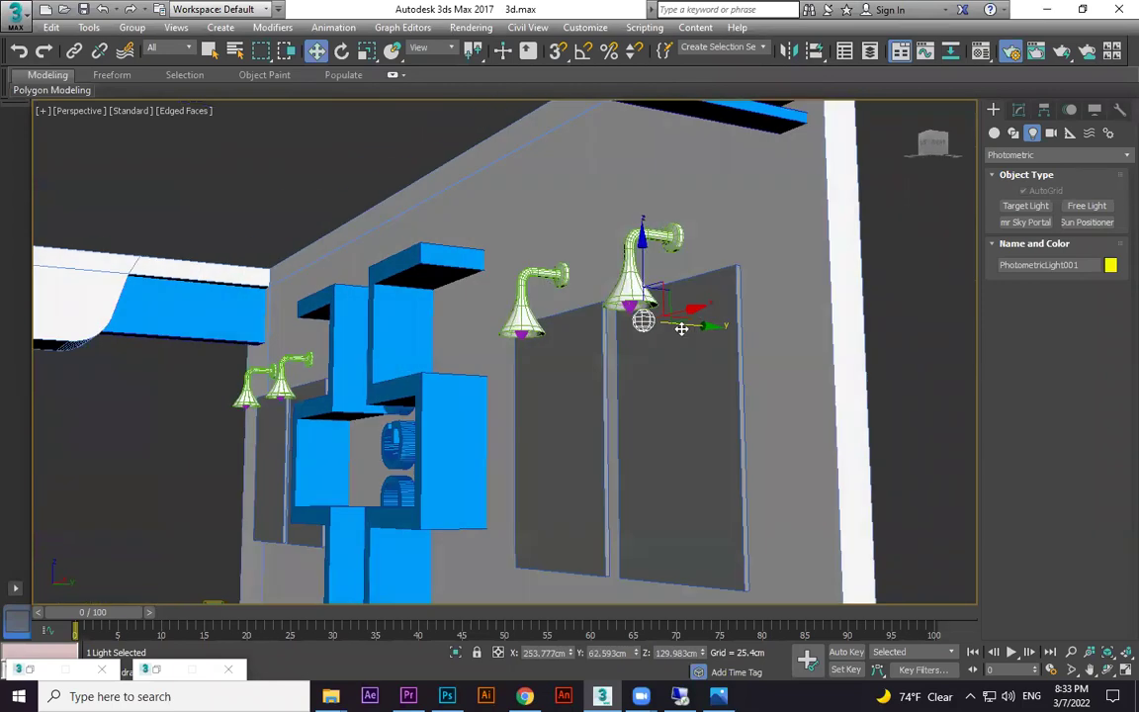
mouse_move(691, 327)
mouse_down()
mouse_move(720, 328)
mouse_move(696, 333)
mouse_up()
scroll(696, 333, down, 5)
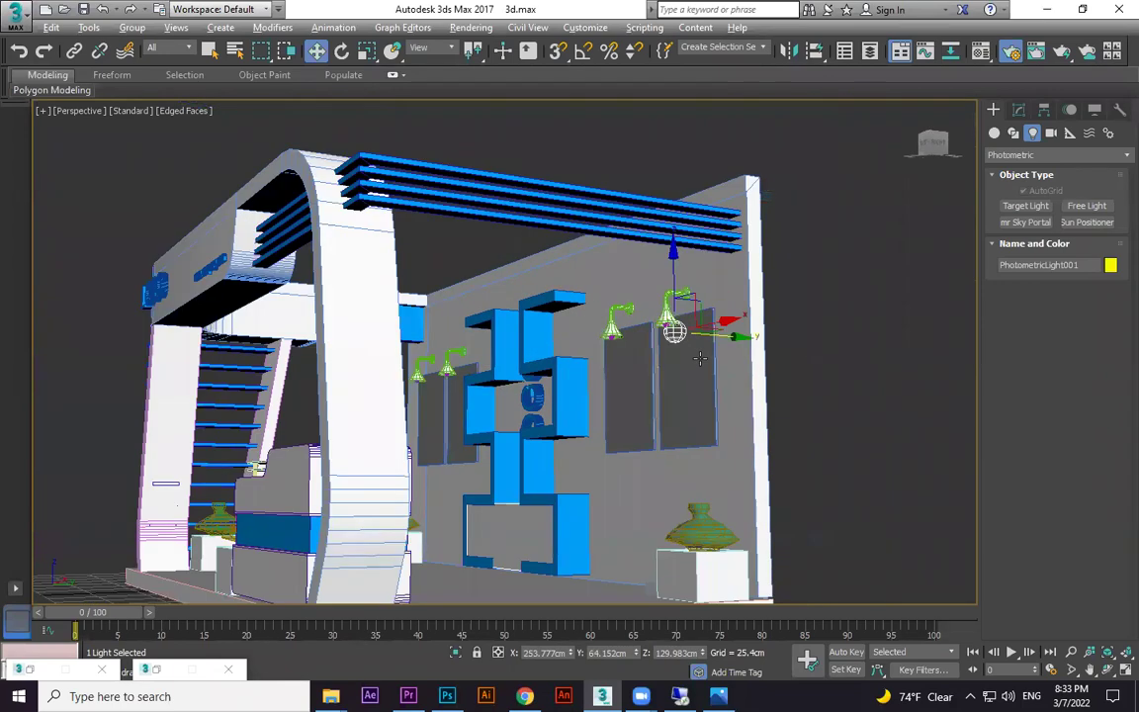
alt+middle_drag(696, 332, 712, 377)
key(shift+q)
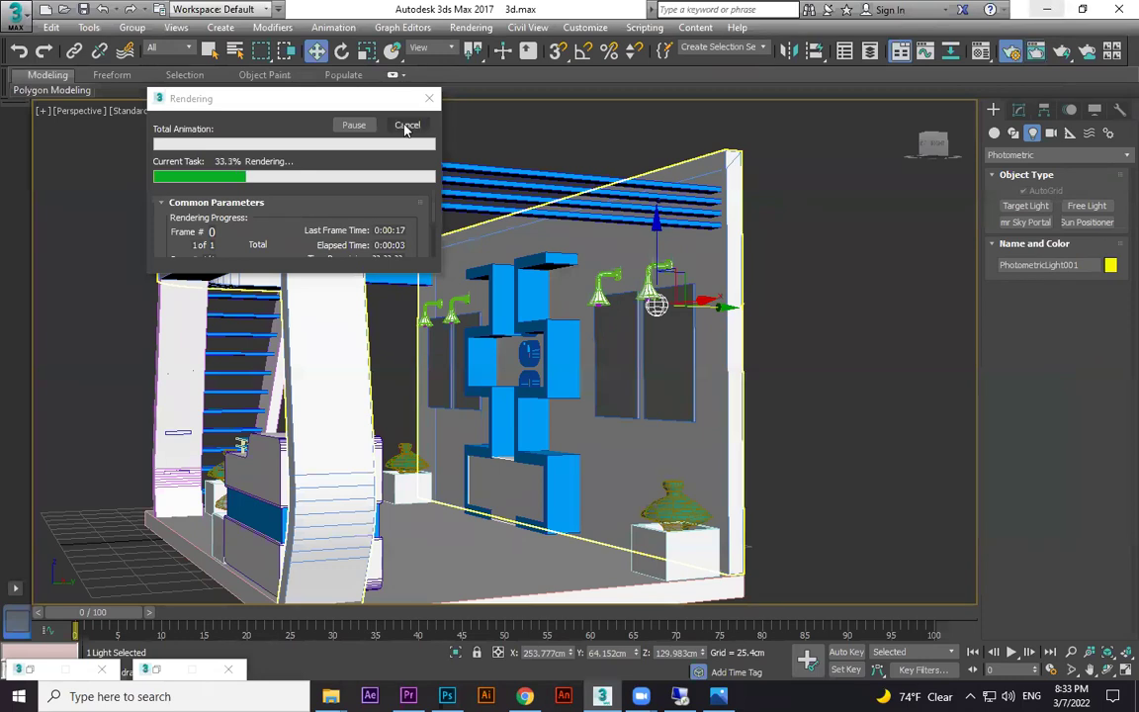
Set the free light's intensity to 100 cd, test-render the perspective view and close the rendered frame
click(1019, 111)
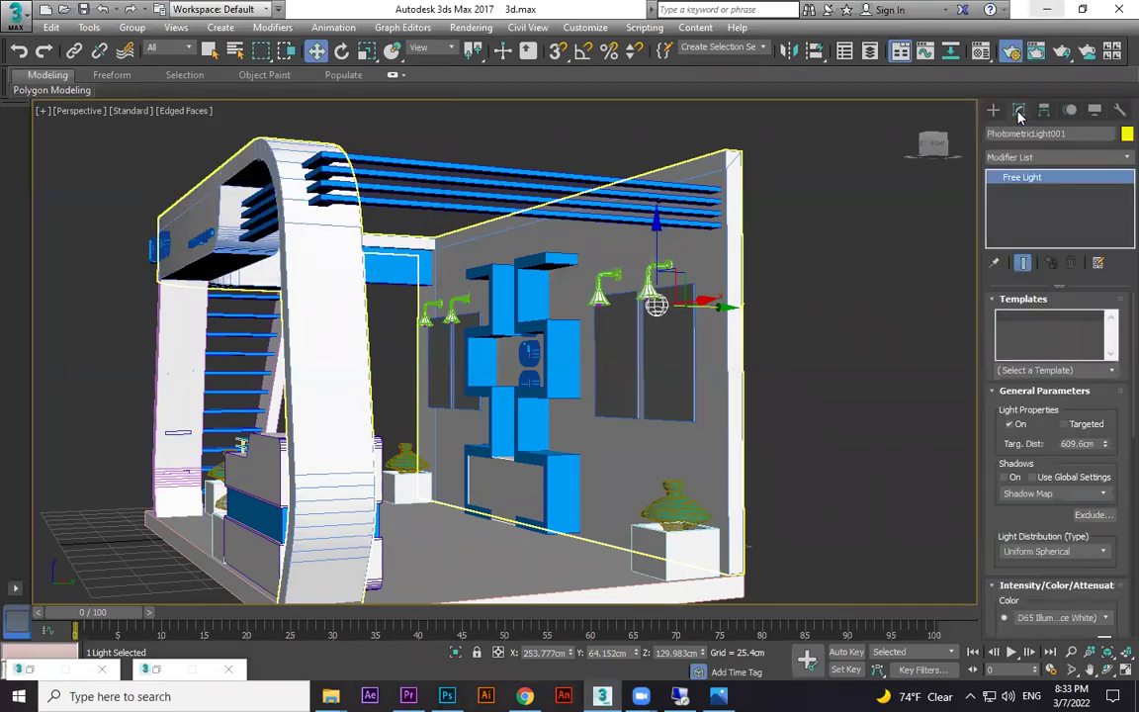
scroll(1063, 491, down, 5)
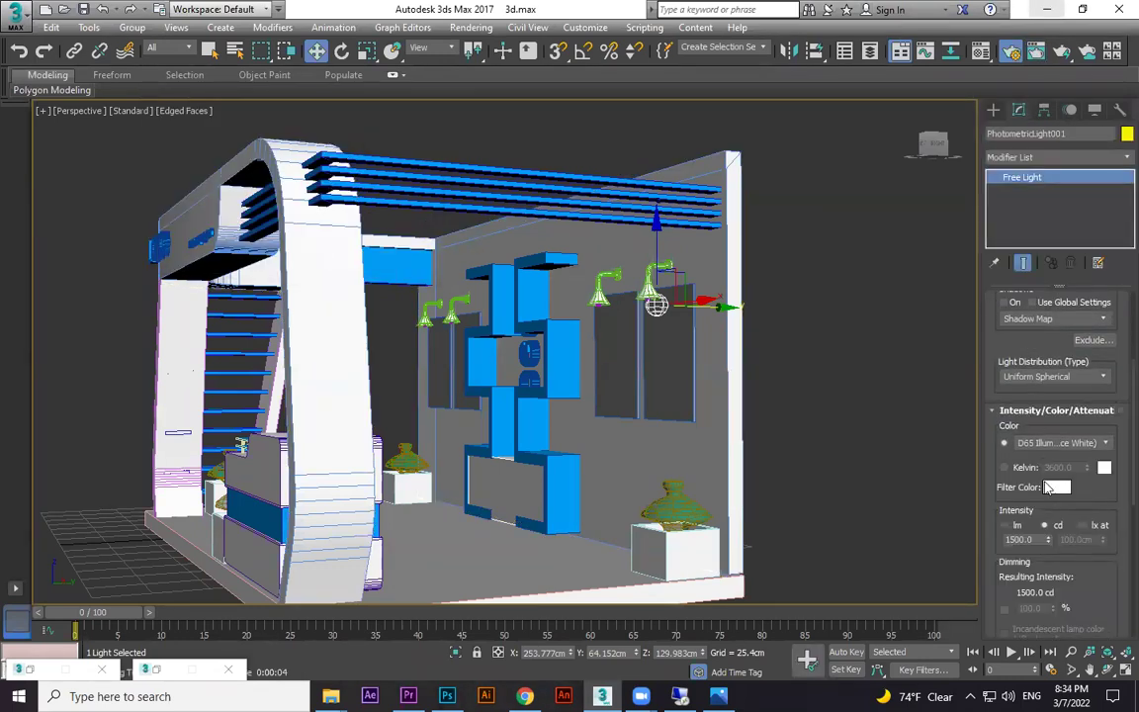
scroll(1033, 519, down, 1)
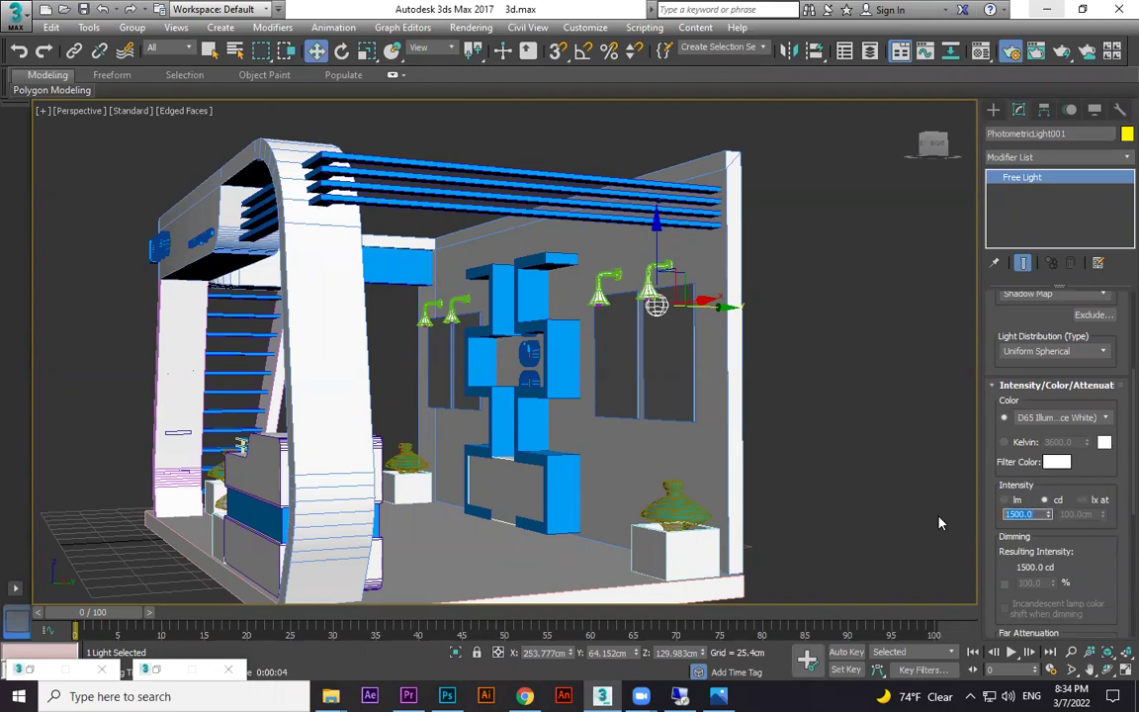
key(Return)
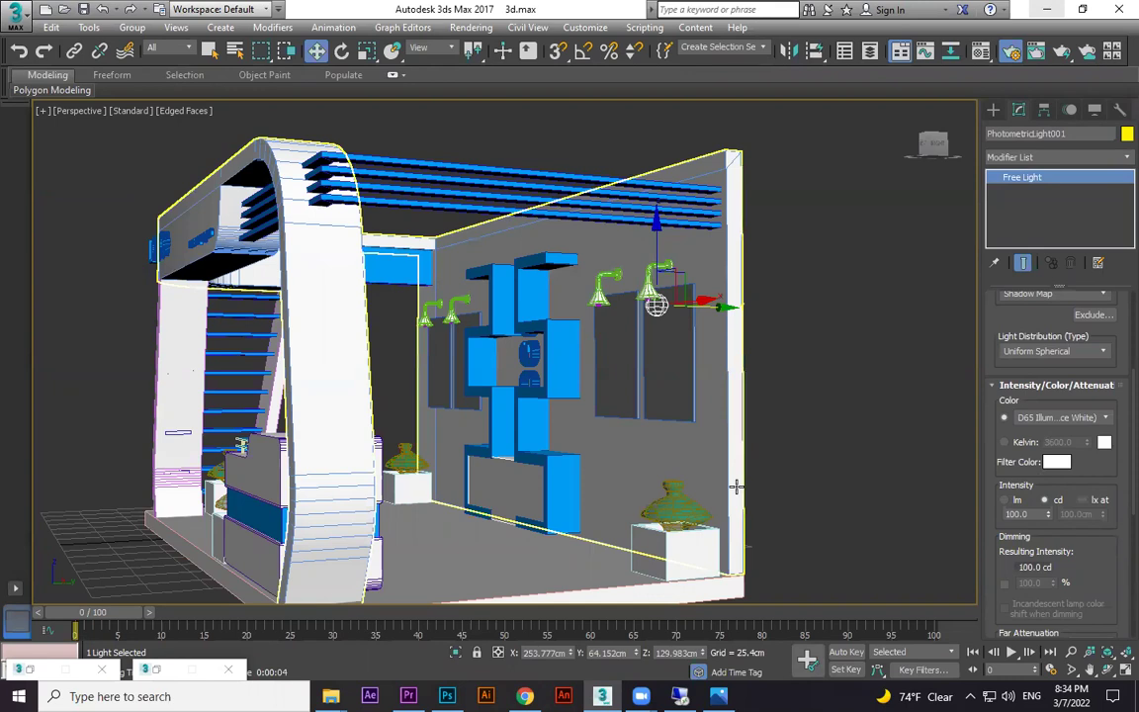
key(shift+q)
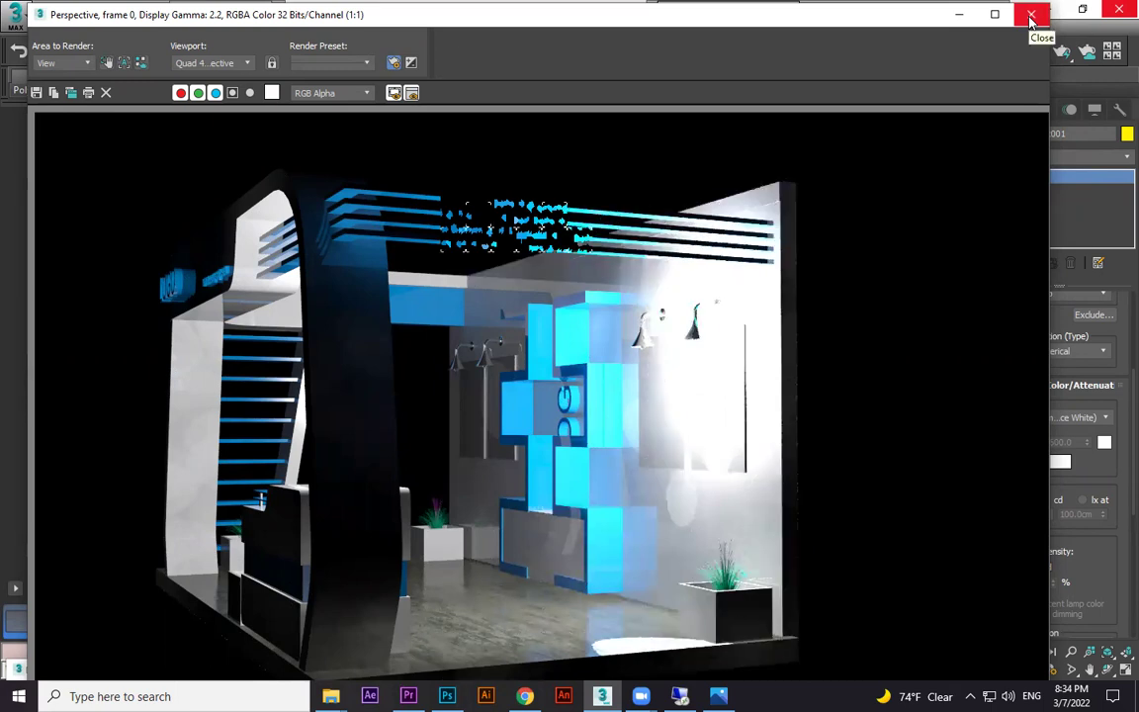
click(1031, 17)
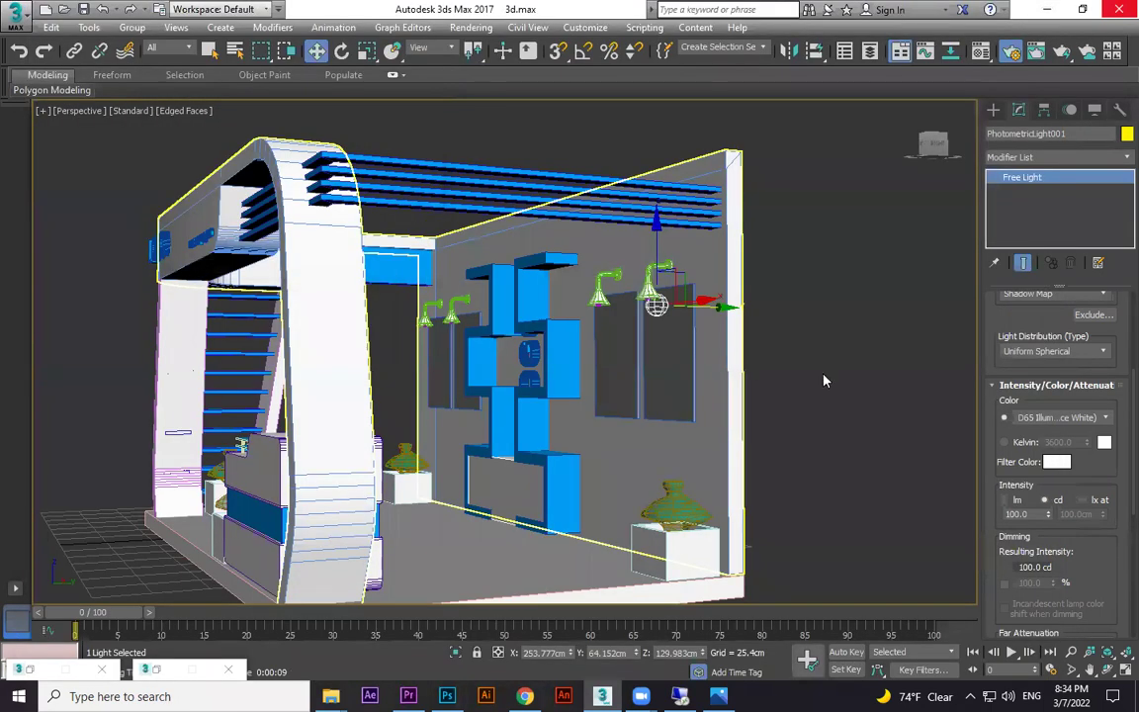
Change the light's color preset to Halogen, test-render the perspective view and close the rendered frame
click(1106, 420)
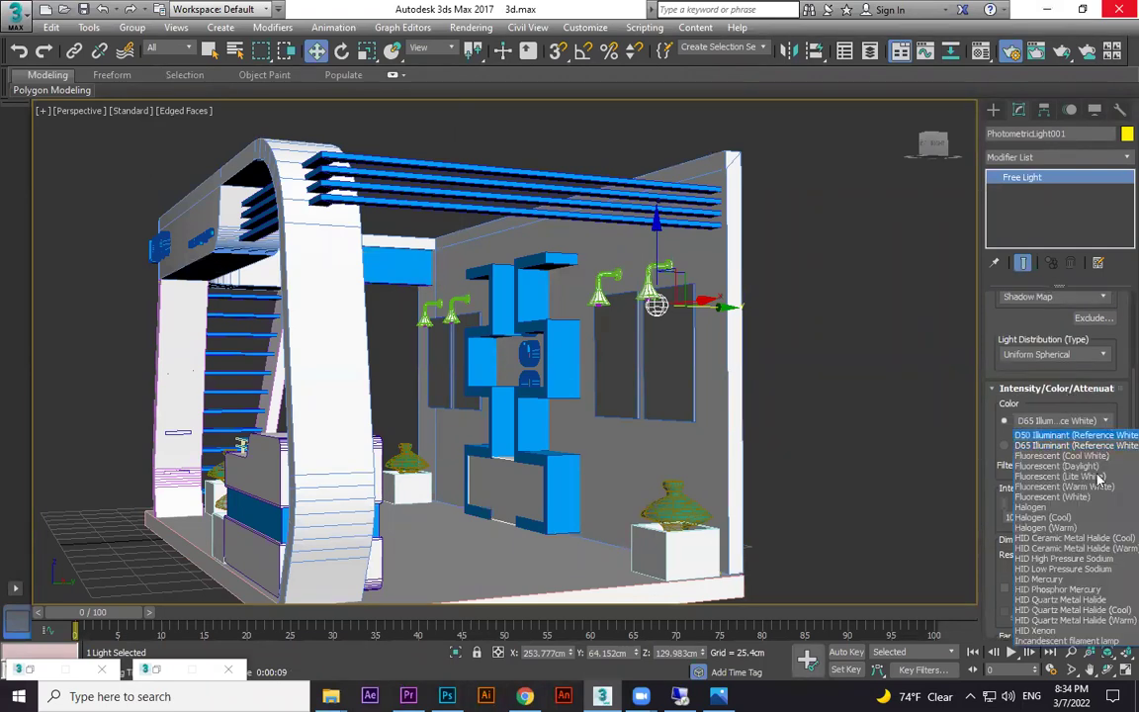
click(1047, 507)
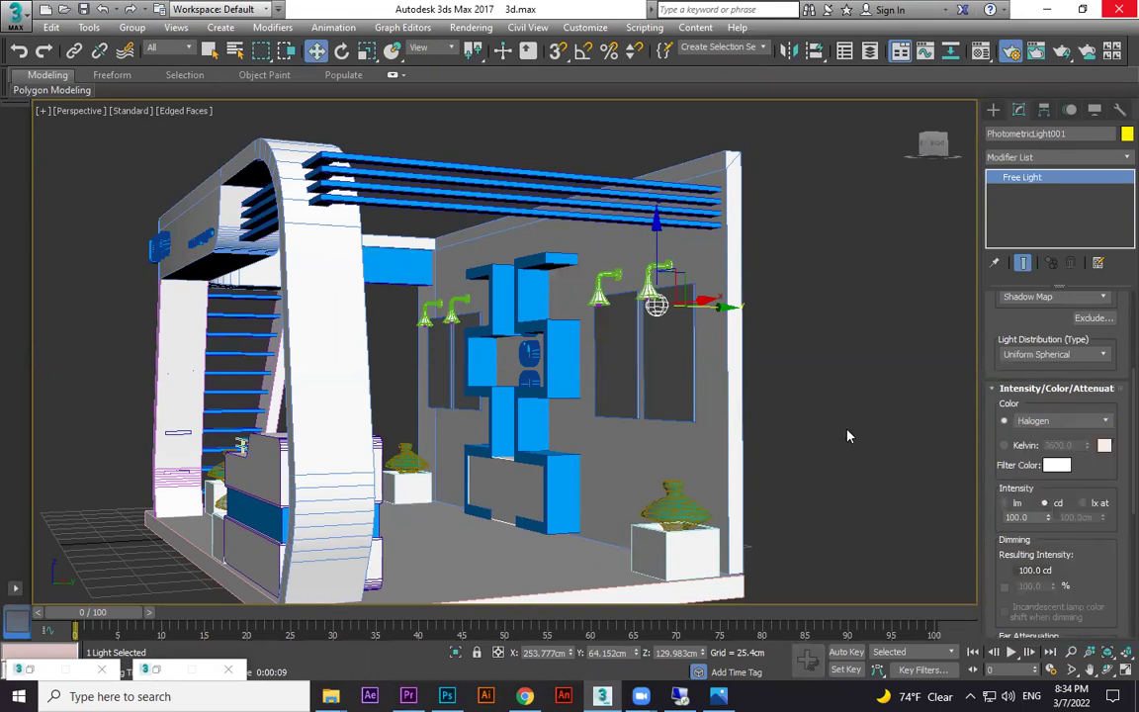
key(shift+q)
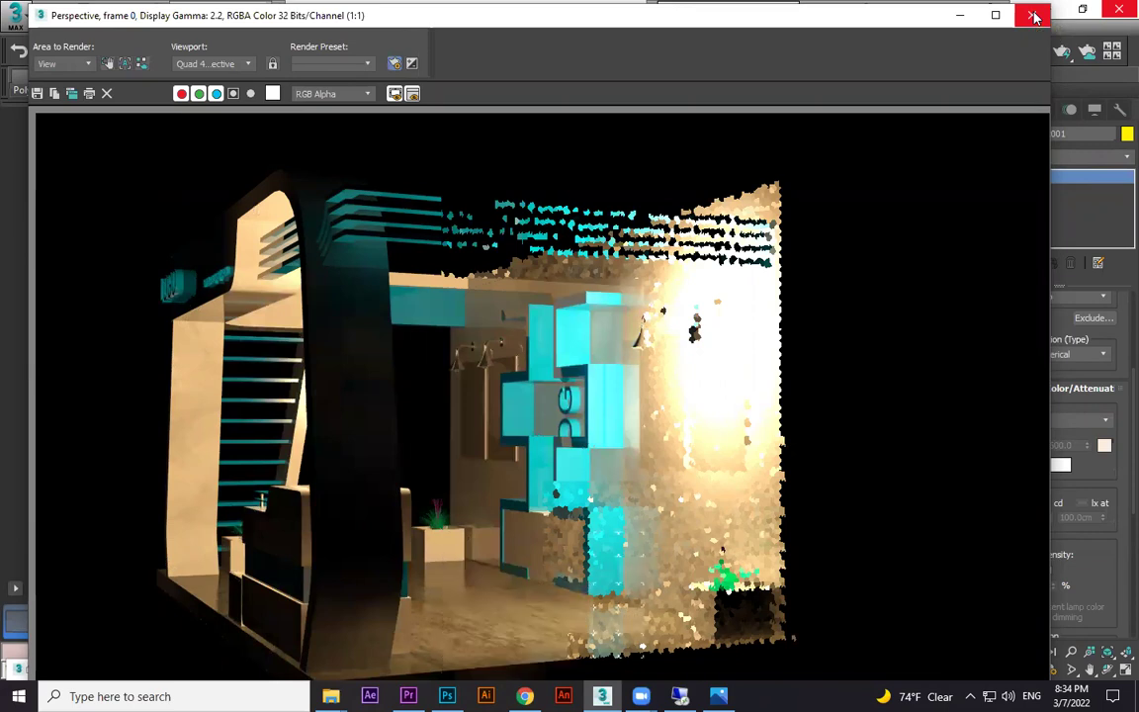
click(1075, 442)
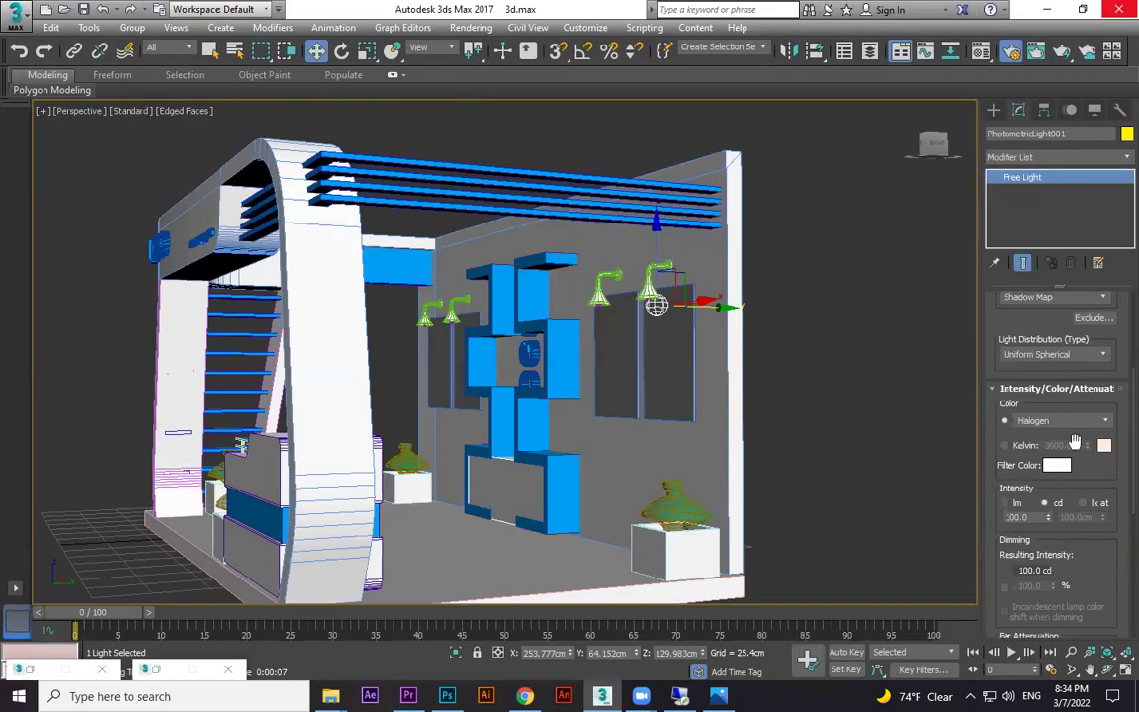
Set the light's color preset to Incandescent filament lamp and its intensity to 20 cd
click(1083, 423)
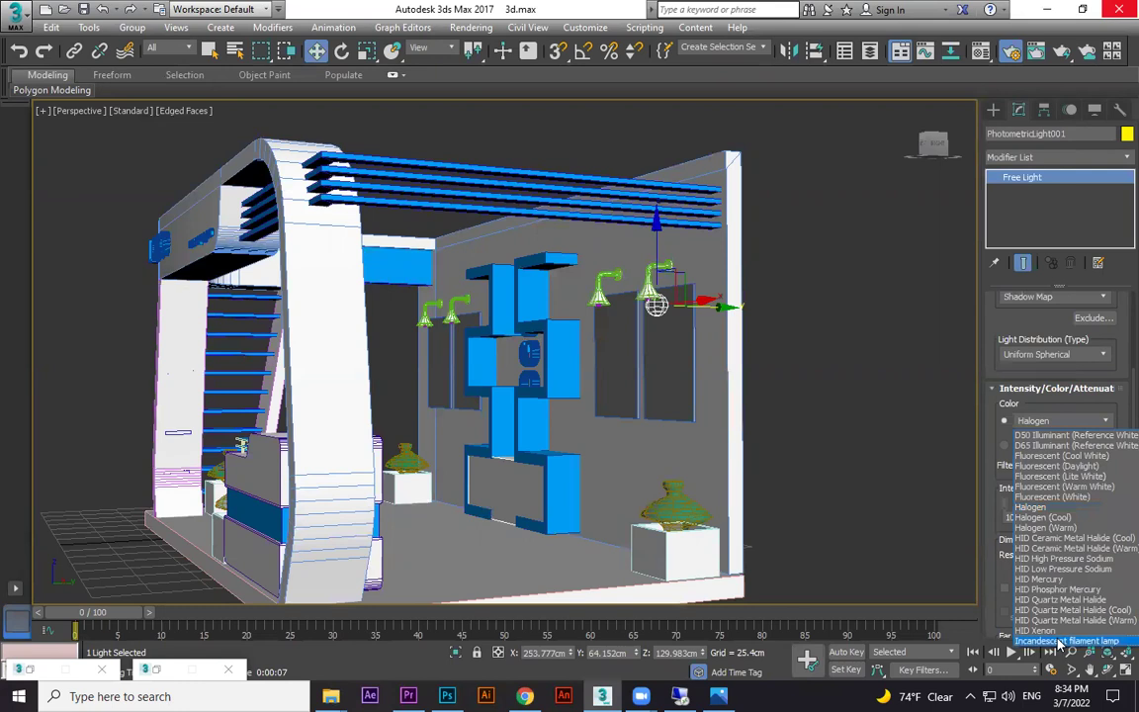
click(1066, 641)
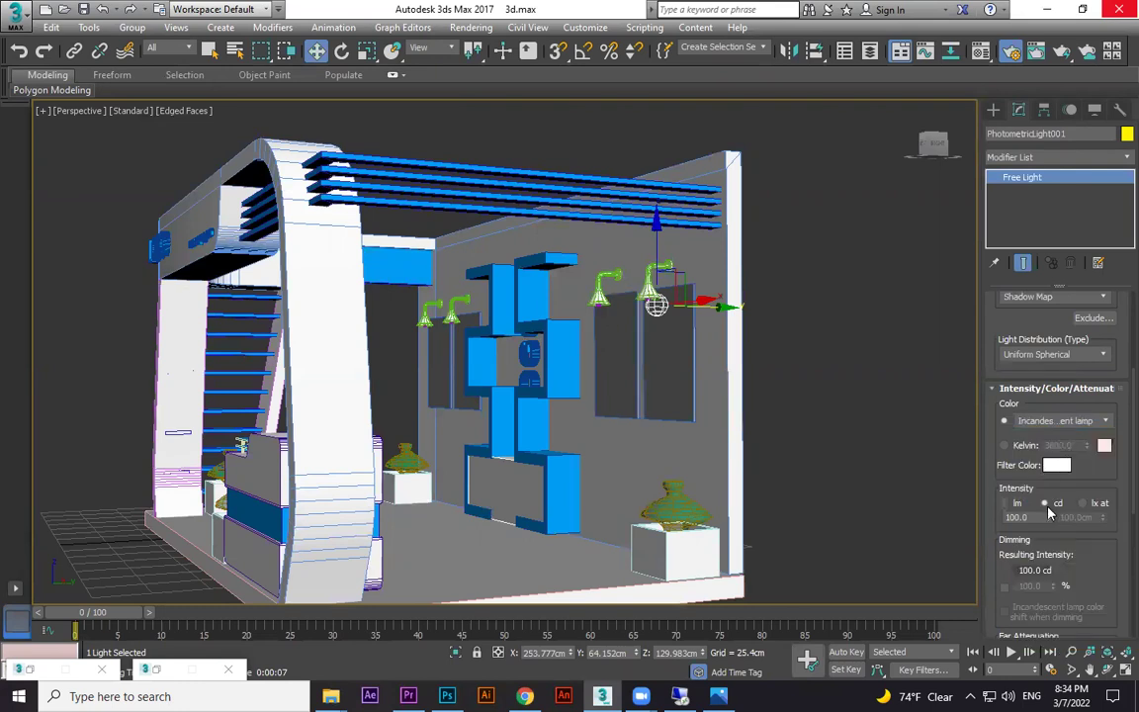
text(20)
key(Return)
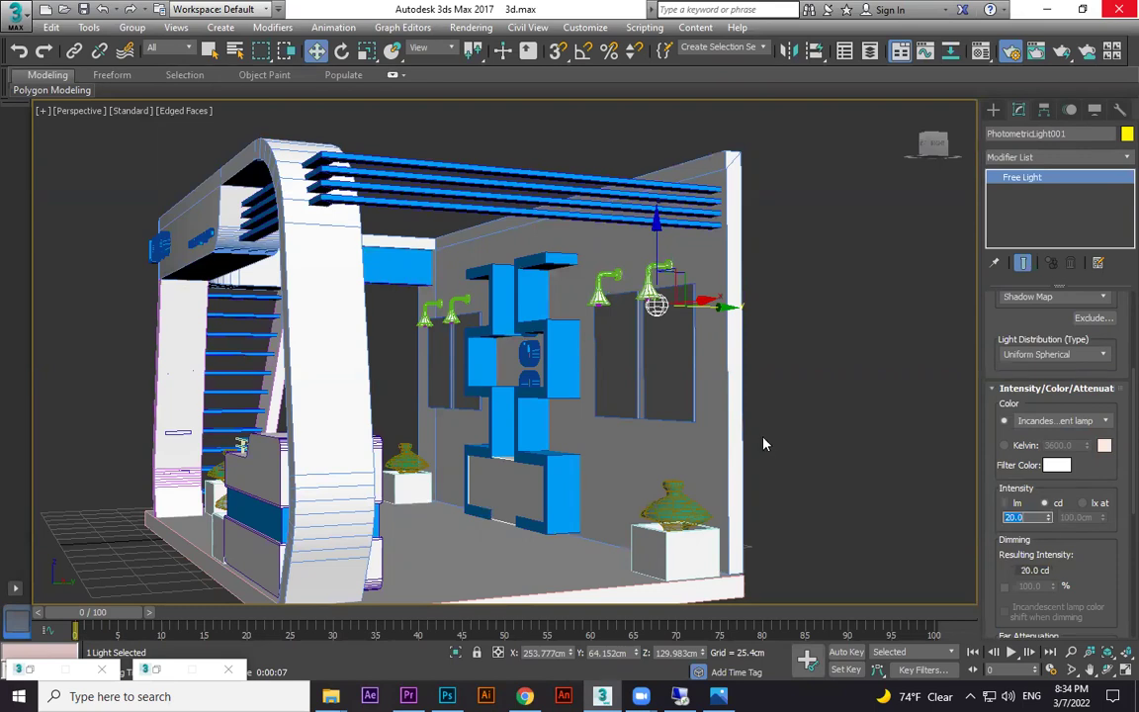
mouse_move(730, 386)
alt+middle_down()
mouse_move(708, 367)
mouse_move(733, 374)
alt+middle_up()
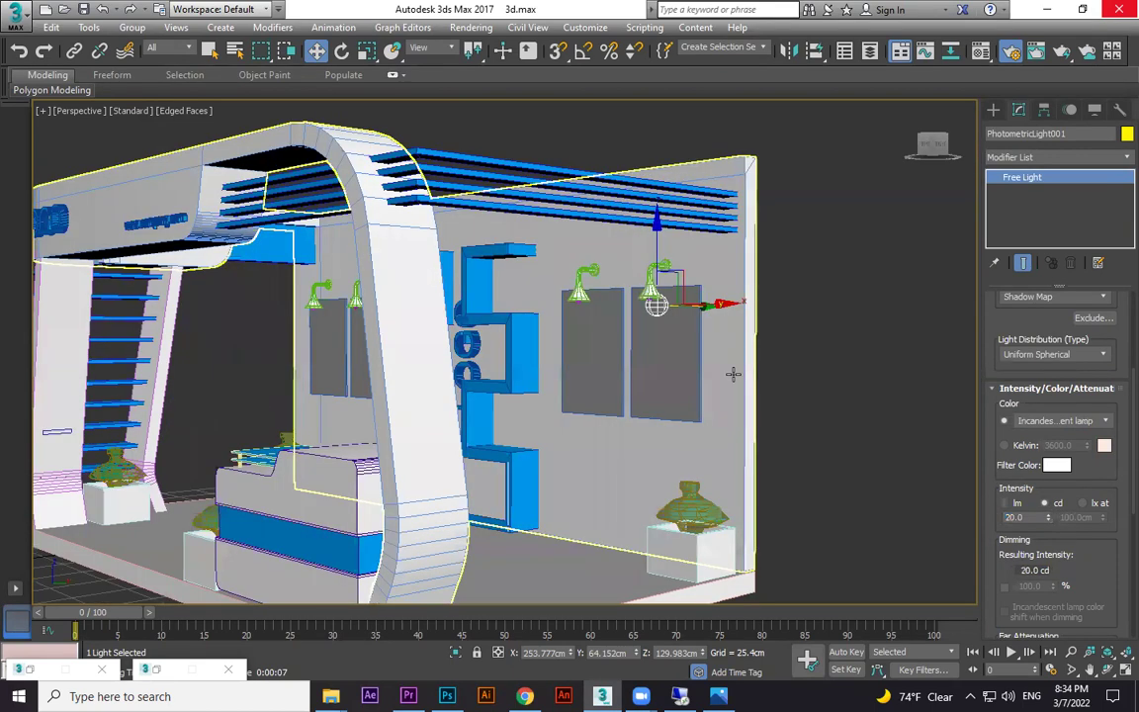
Test-render the perspective view with the incandescent light and close the rendered frame
key(shift+q)
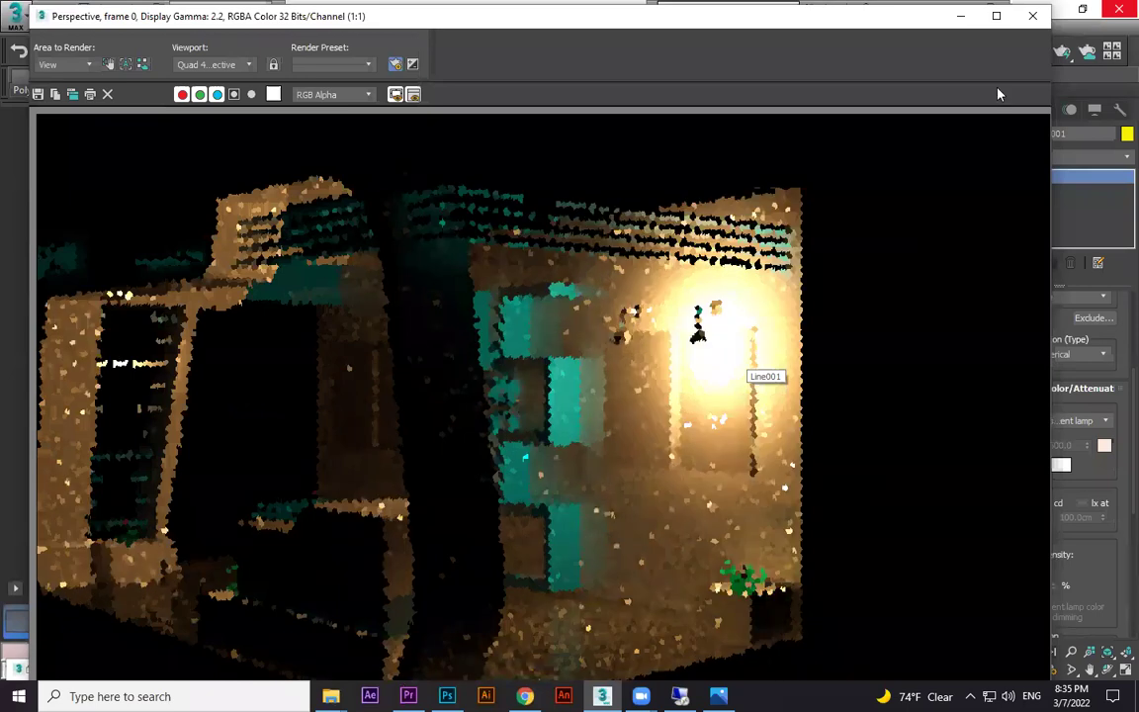
click(1032, 18)
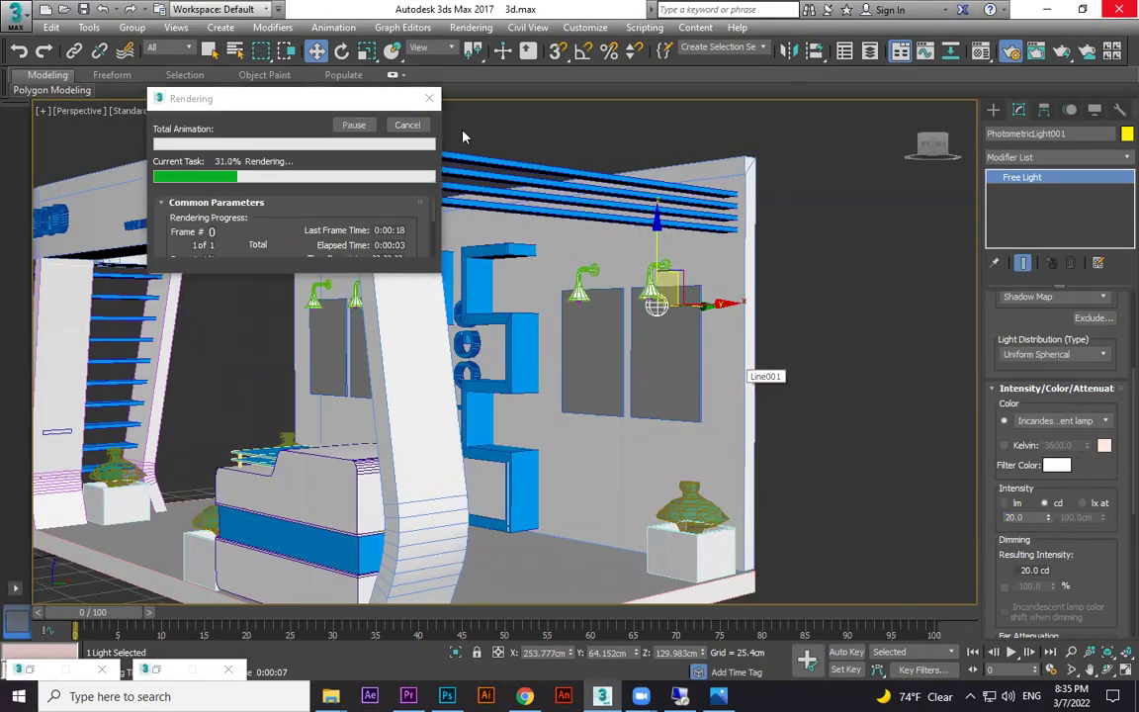
click(1105, 426)
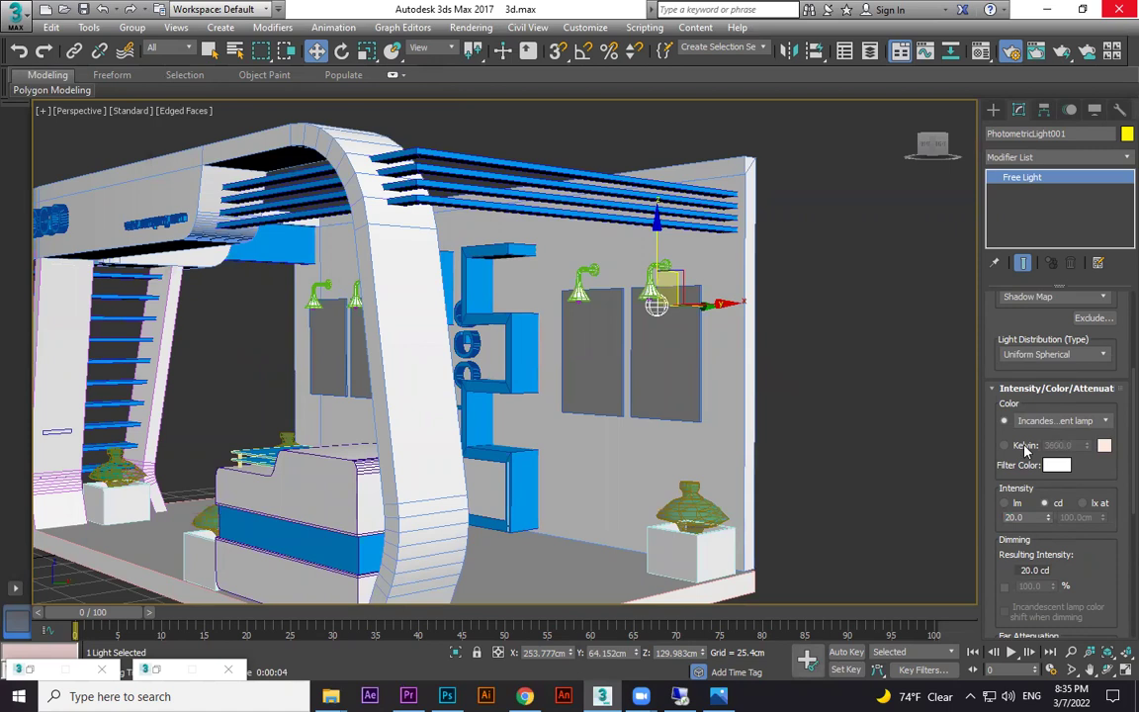
Set the light's color by Kelvin temperature to 7560 and its intensity to 2 cd, and test-render the perspective view
drag(1089, 492, 1090, 517)
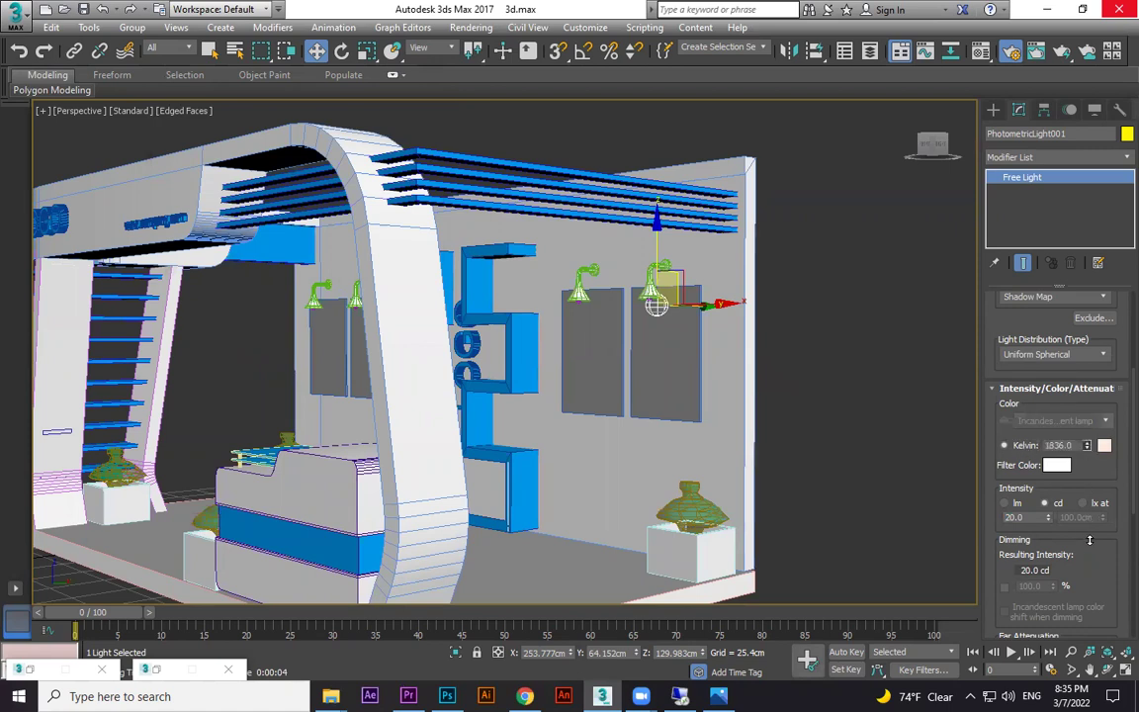
drag(1100, 356, 1102, 351)
click(1035, 518)
text(2)
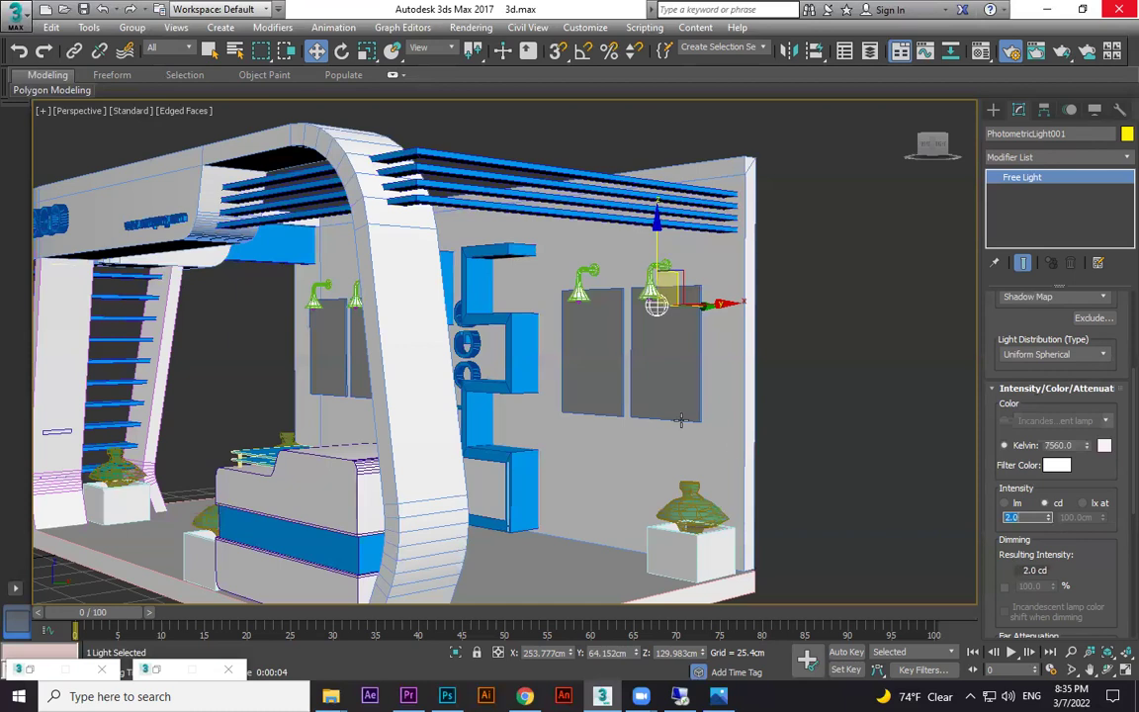
key(Return)
key(shift+q)
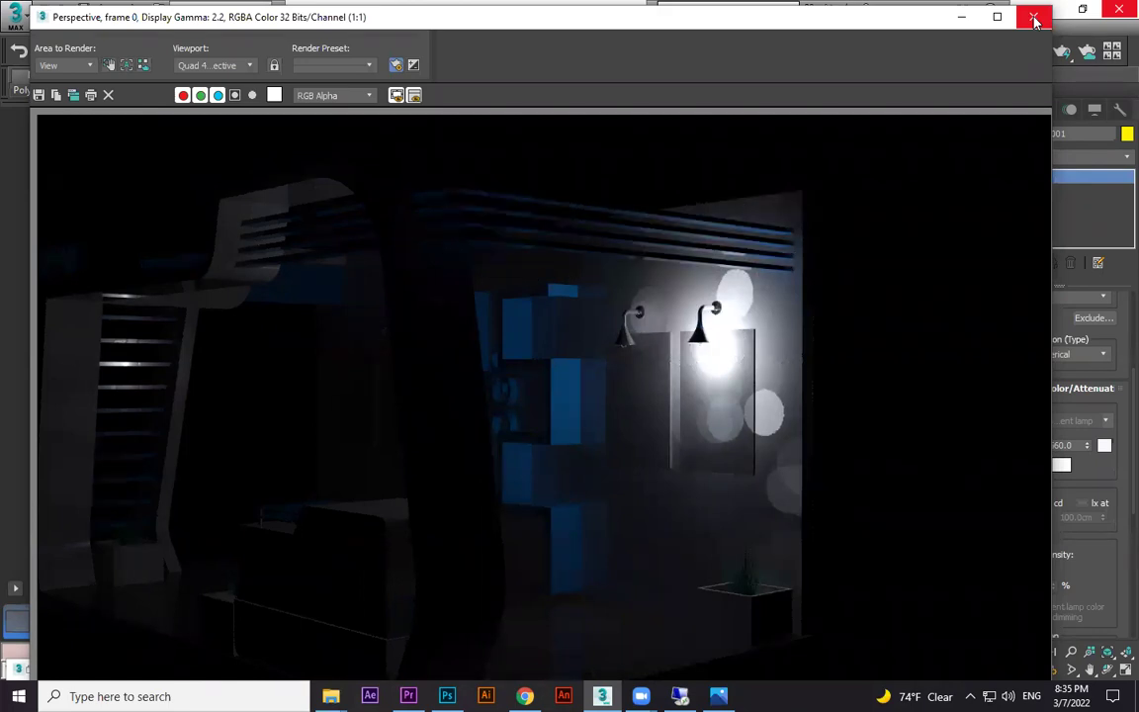
click(1033, 17)
Move the free light under the end lamp along its depth axis to about Y 62.7 cm
scroll(744, 304, up, 3)
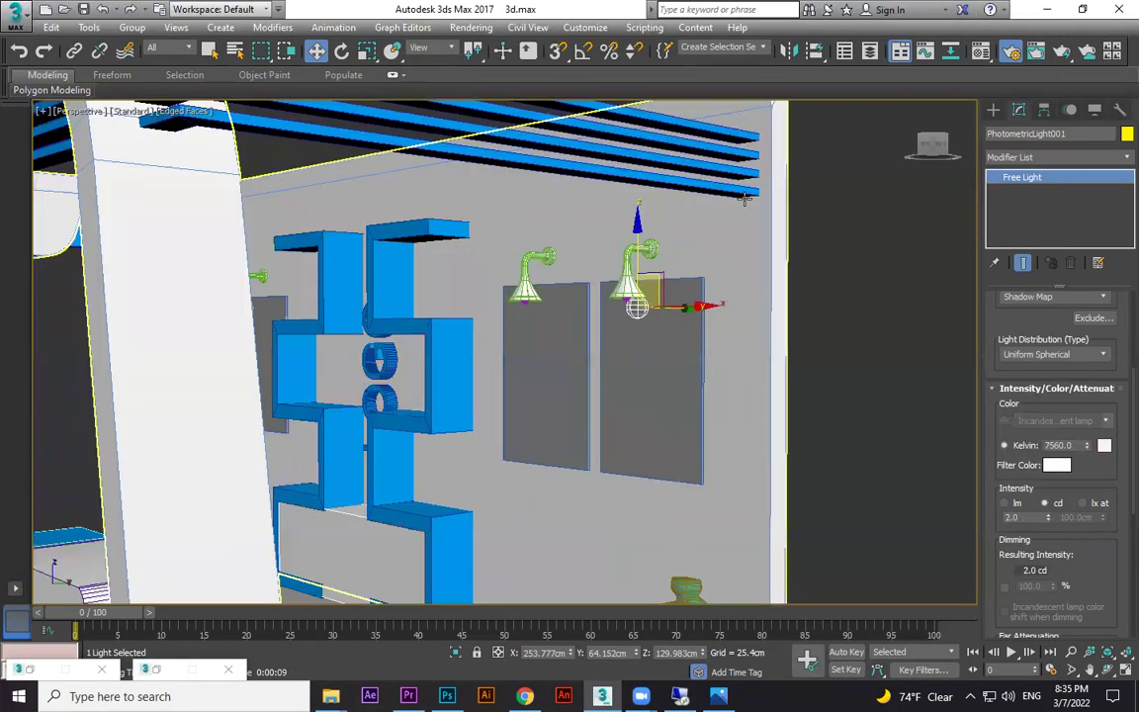
alt+middle_drag(722, 279, 683, 313)
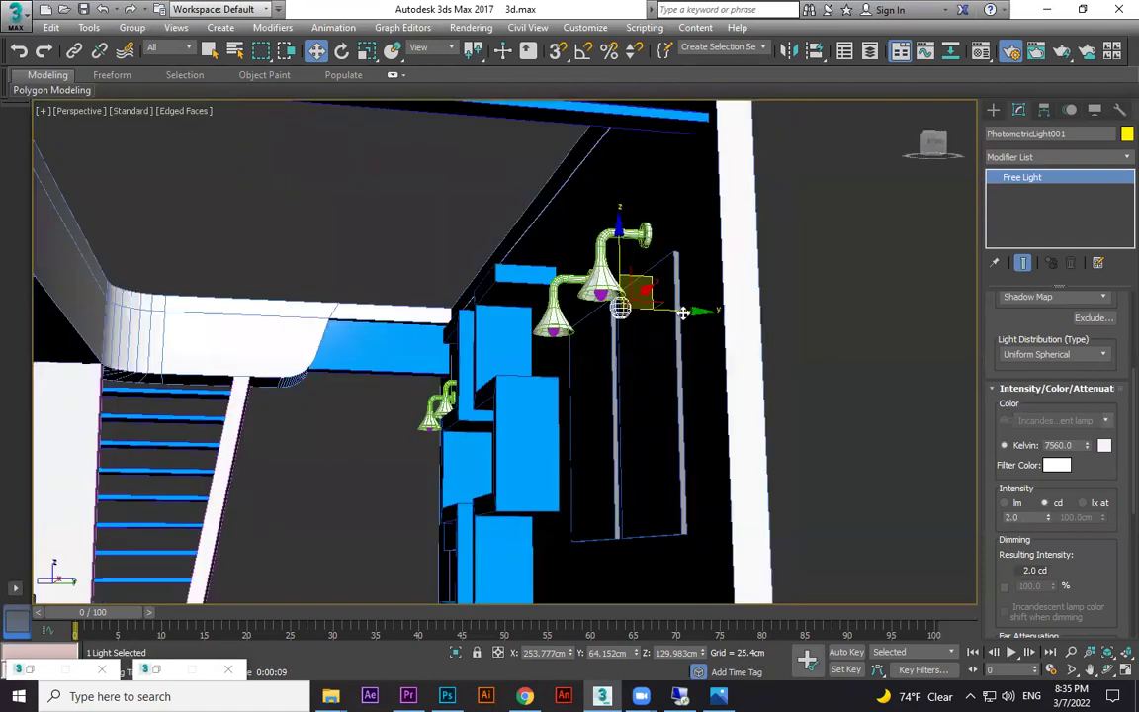
drag(676, 311, 769, 338)
alt+middle_drag(744, 344, 710, 297)
Reduce the free light's intensity to 1 cd and further to 0.2 cd, test-rendering the view after each change
drag(1031, 517, 926, 491)
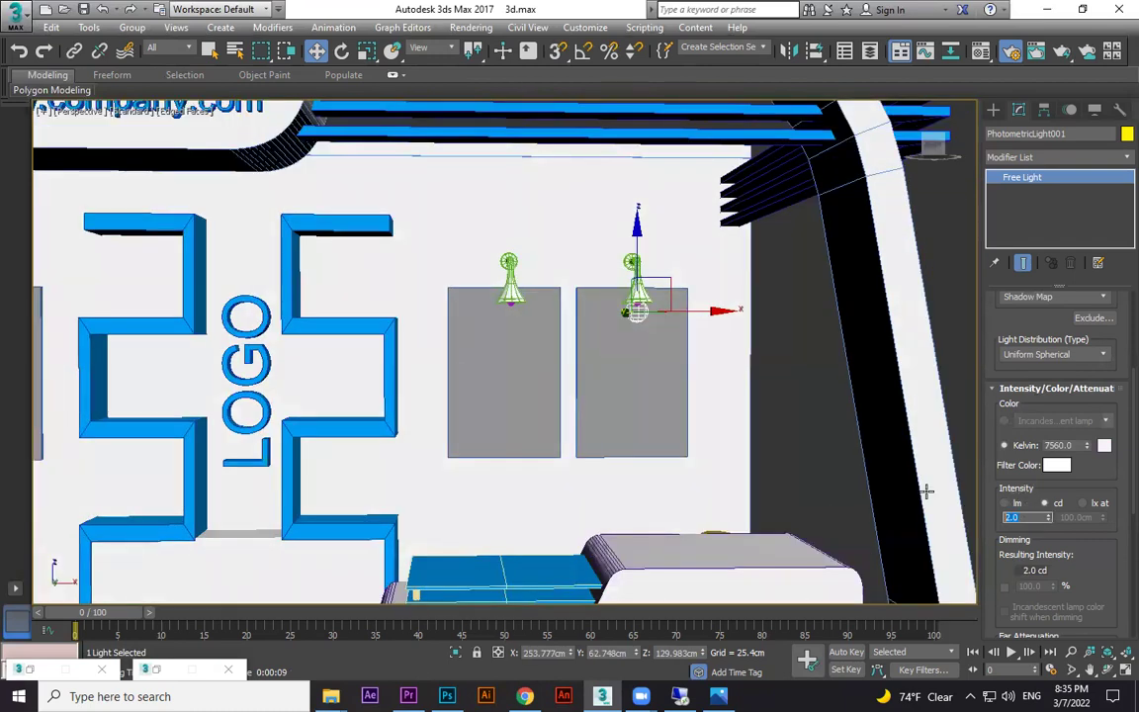
text(1)
key(Return)
middle_drag(784, 445, 783, 443)
key(shift+q)
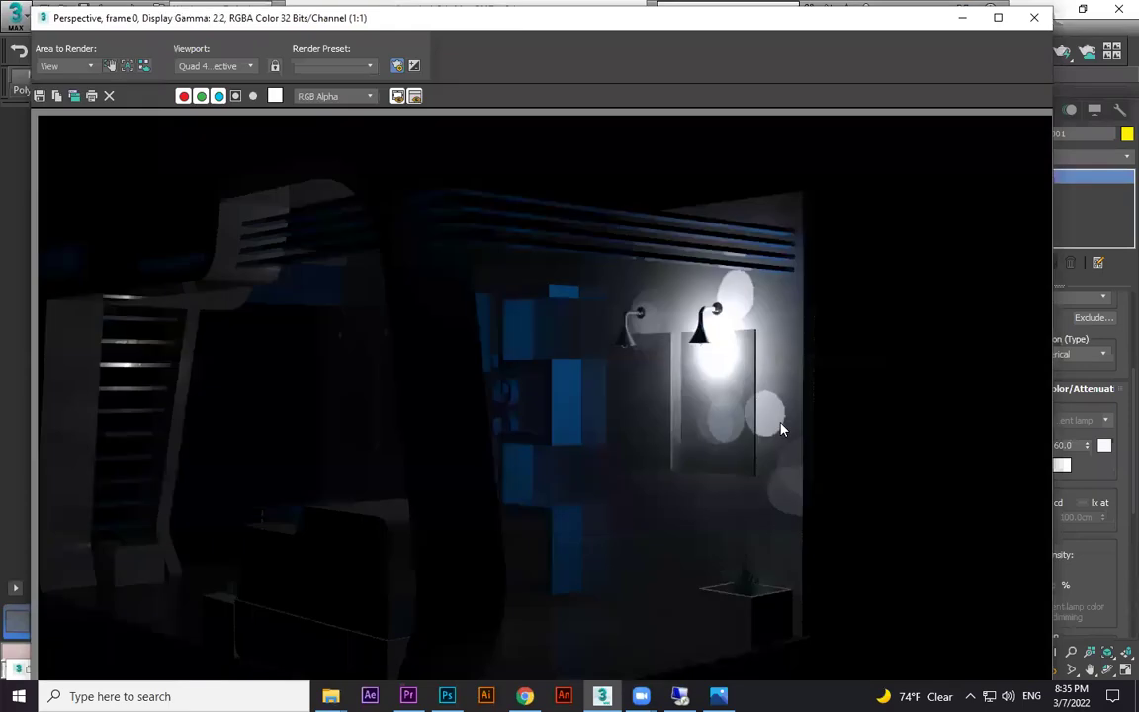
key(shift+q)
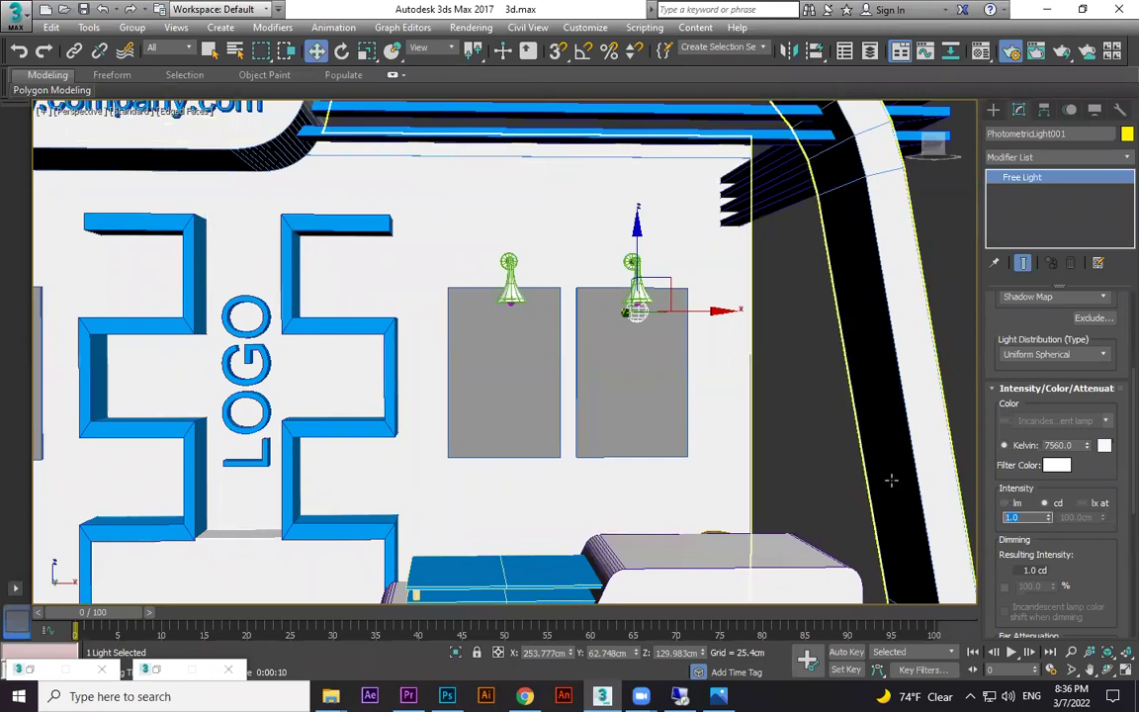
key(shift+q)
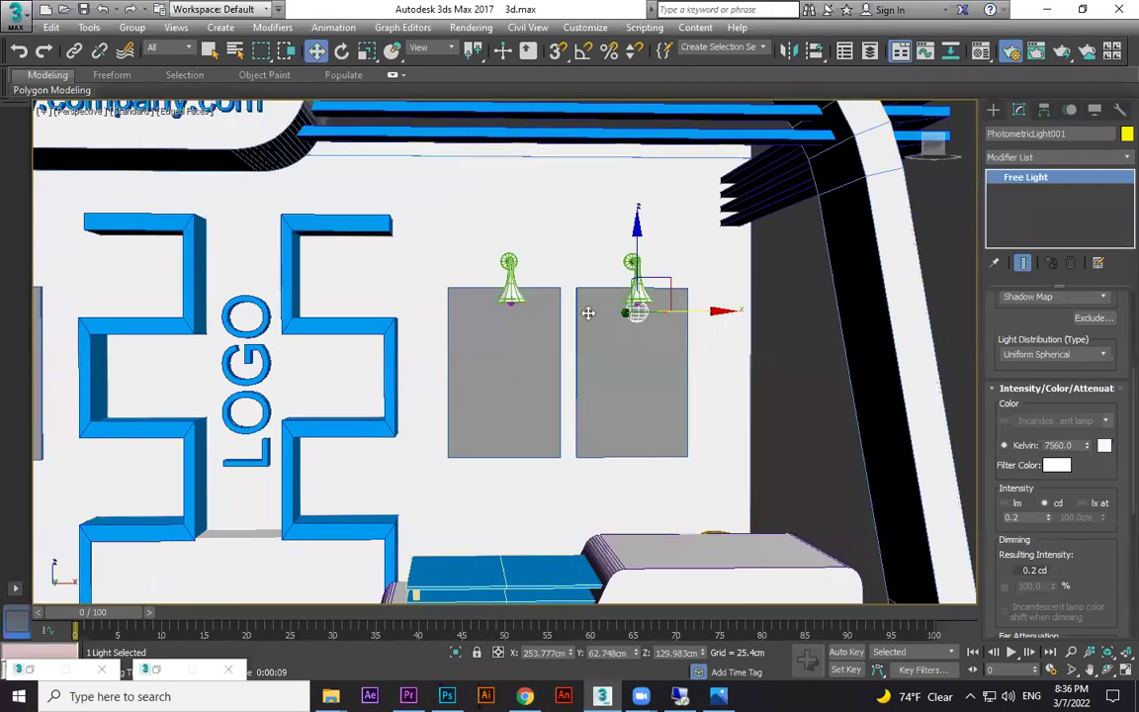
Clone the free light as one copy under the neighbouring wall lamp, at about X 208.9 cm
mouse_move(542, 312)
shift+mouse_down()
mouse_move(395, 312)
mouse_move(420, 312)
shift+mouse_up()
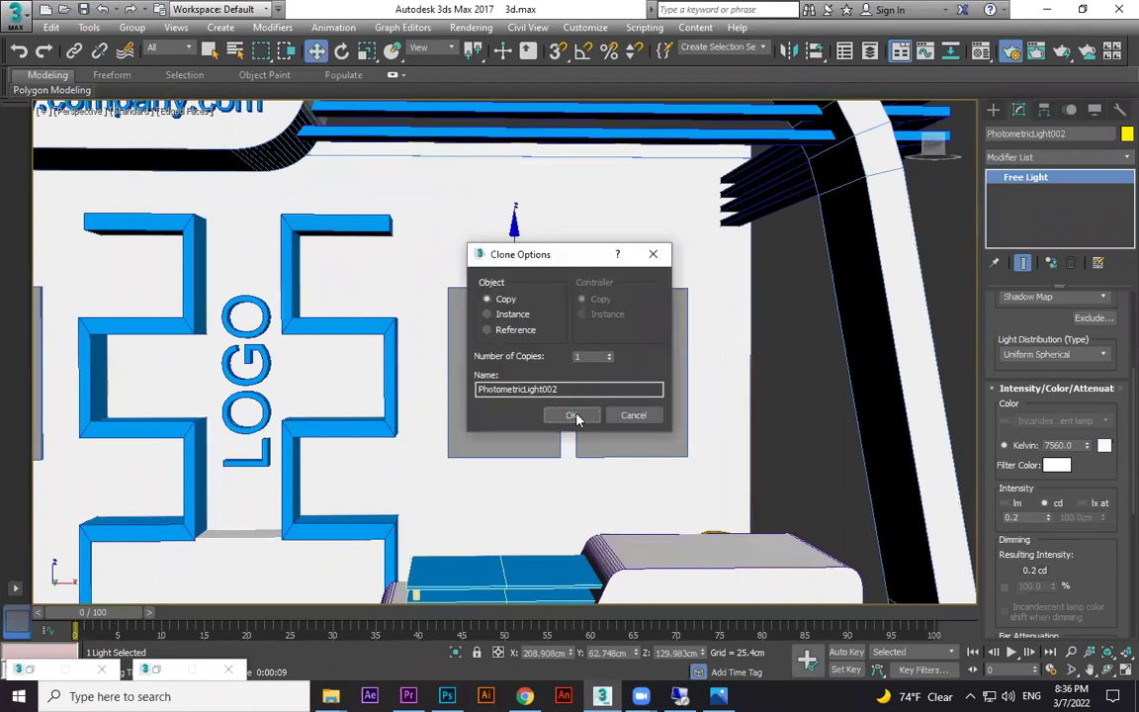
click(569, 416)
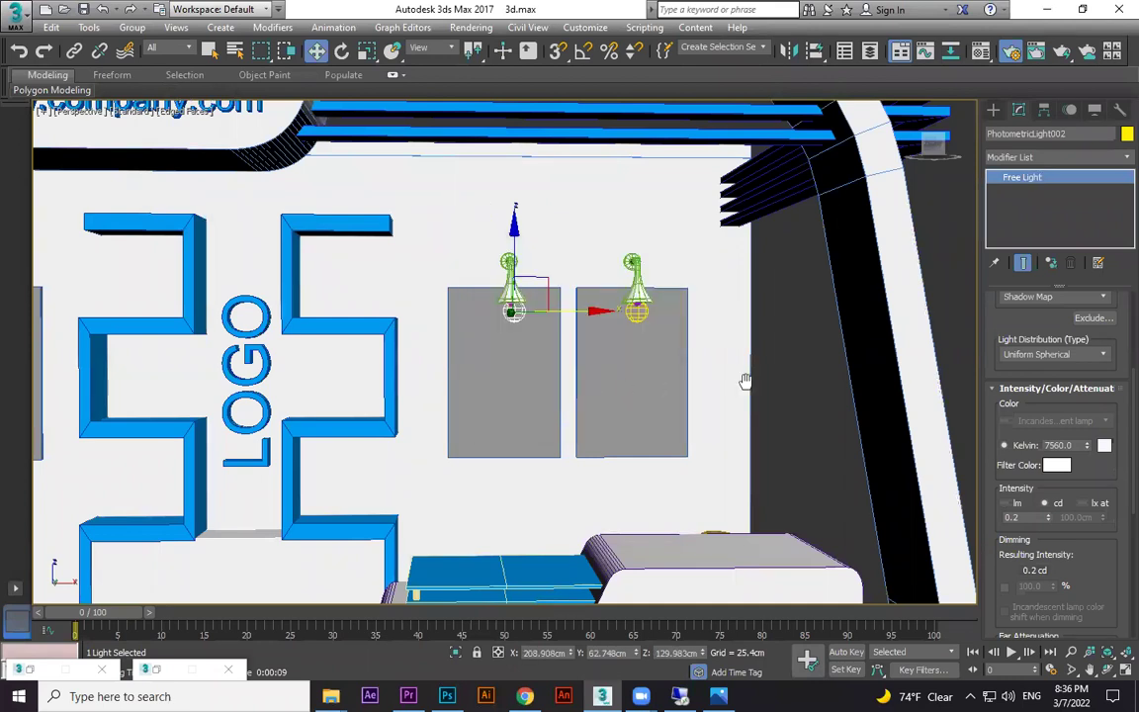
middle_drag(745, 381, 751, 383)
Select both free lights and copy them across the back wall under the two lamps beyond the central logo shelves
ctrl+click(646, 315)
scroll(641, 353, down, 5)
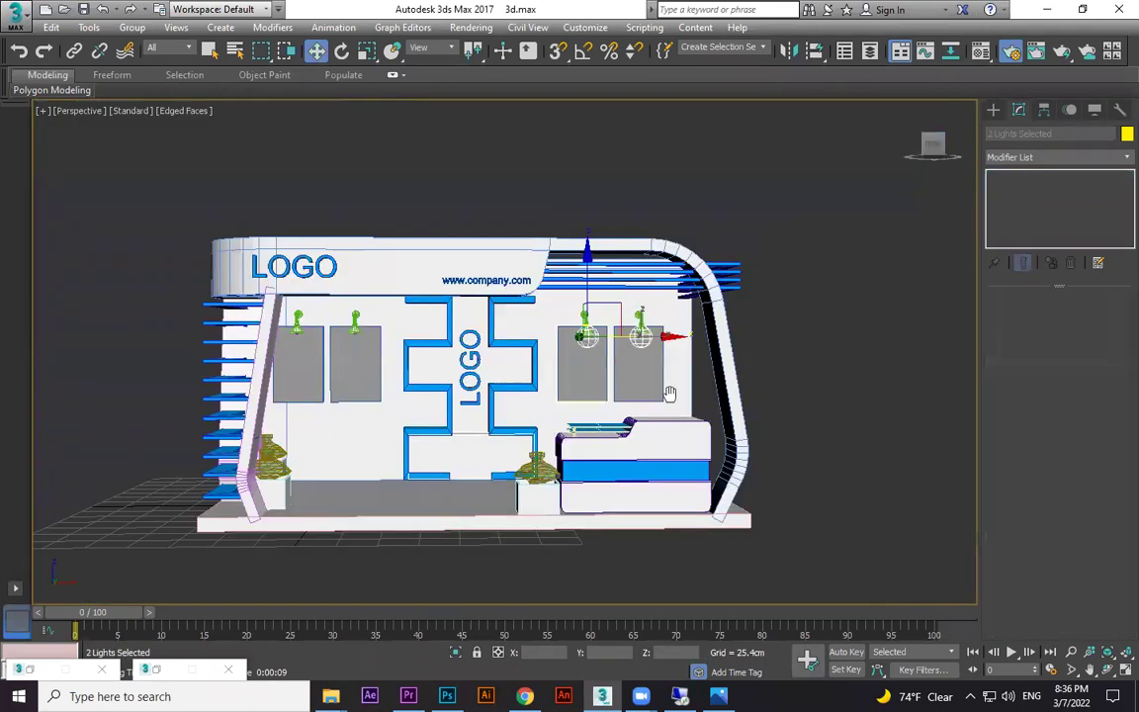
middle_drag(670, 394, 749, 354)
shift+drag(754, 341, 460, 348)
click(591, 427)
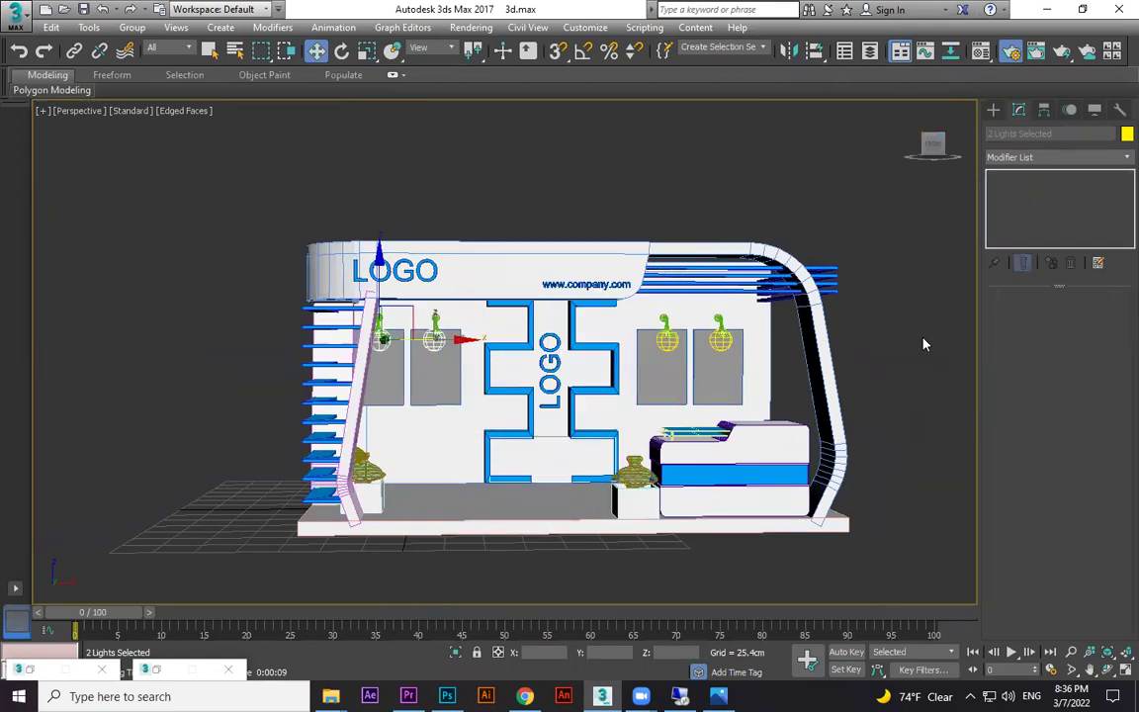
Create a standard Omni light over the booth floor and raise it to about Z 173.1 cm
click(994, 110)
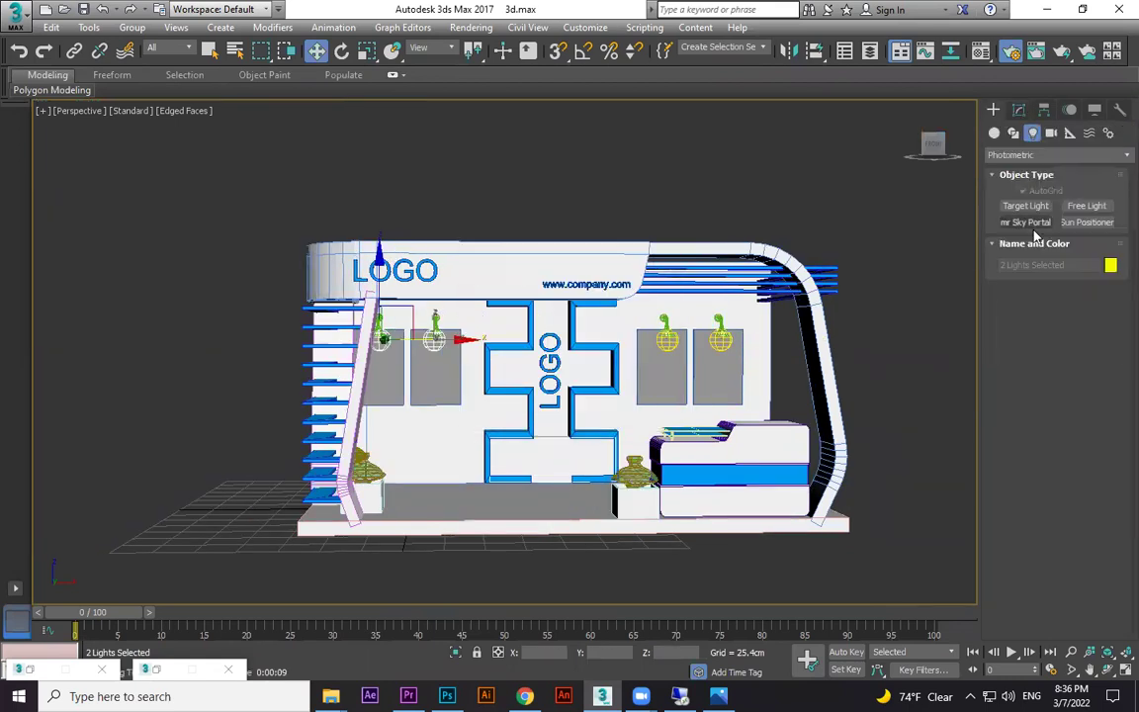
click(994, 132)
click(1032, 132)
click(1013, 155)
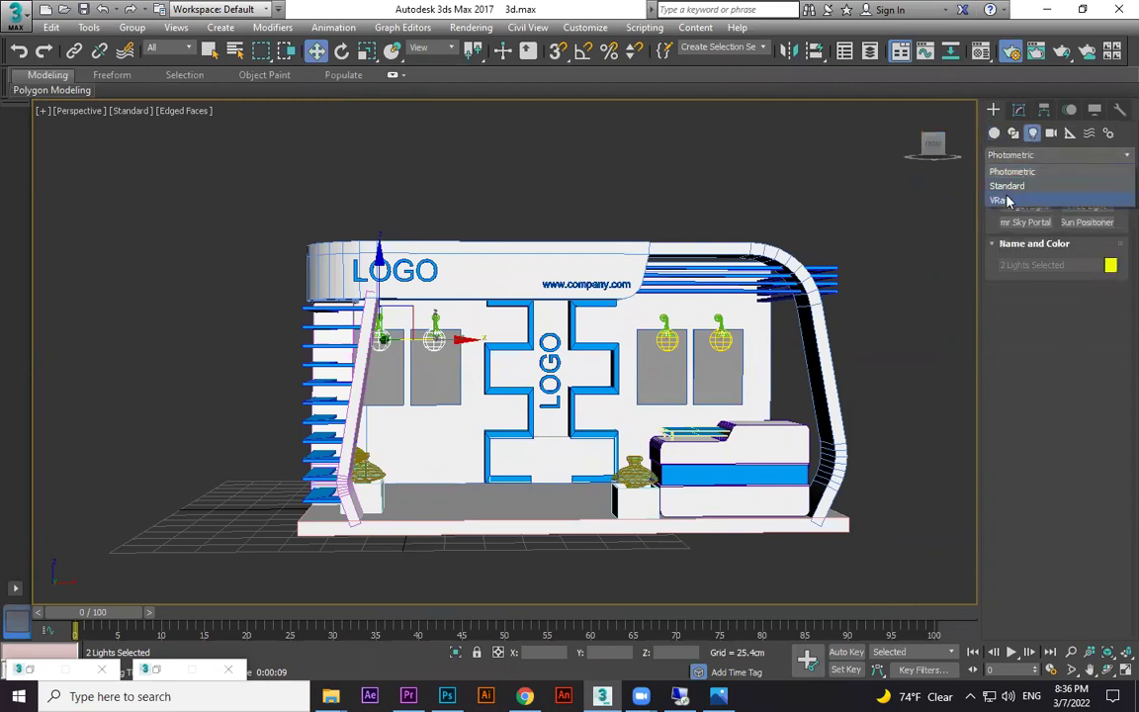
click(1006, 188)
click(1020, 241)
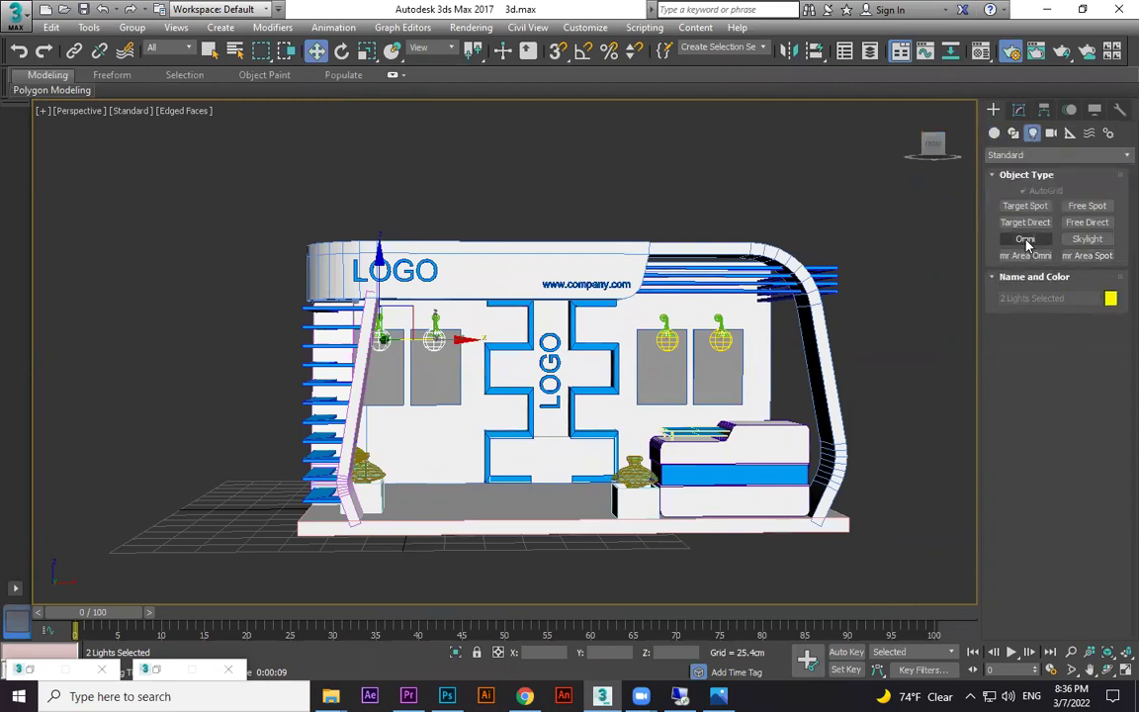
alt+middle_drag(673, 376, 415, 495)
click(381, 500)
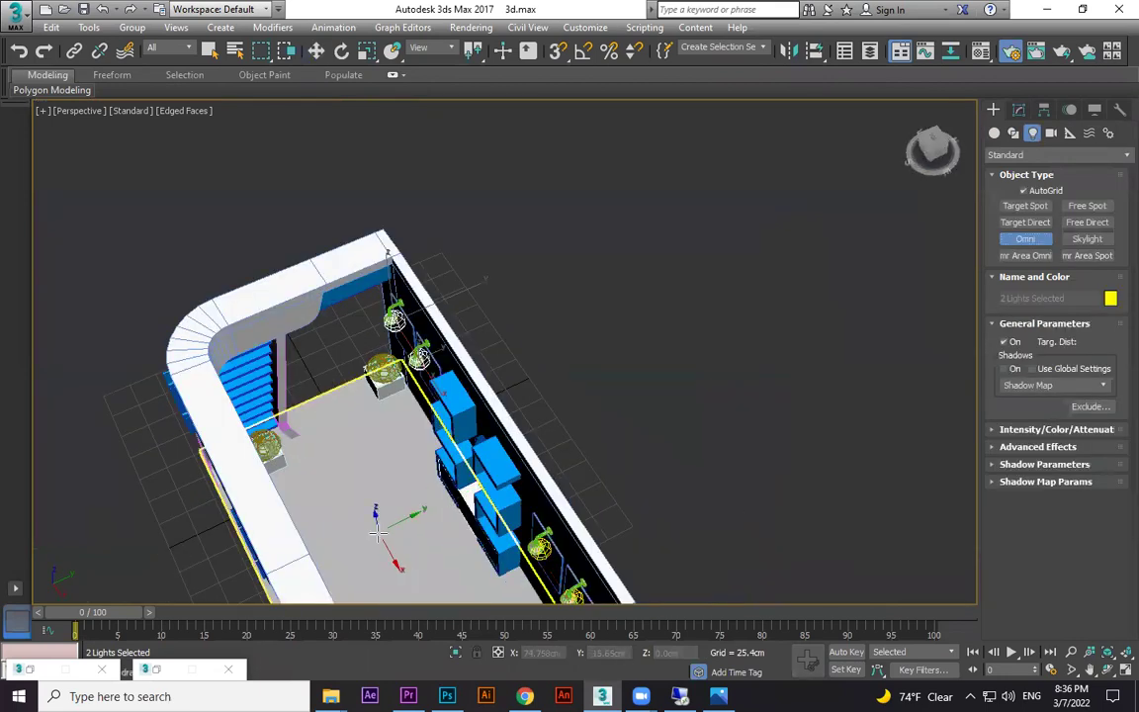
drag(386, 464, 332, 324)
Set the Omni light's multiplier to 0.5, start a test render of the perspective view and cancel it
click(1018, 109)
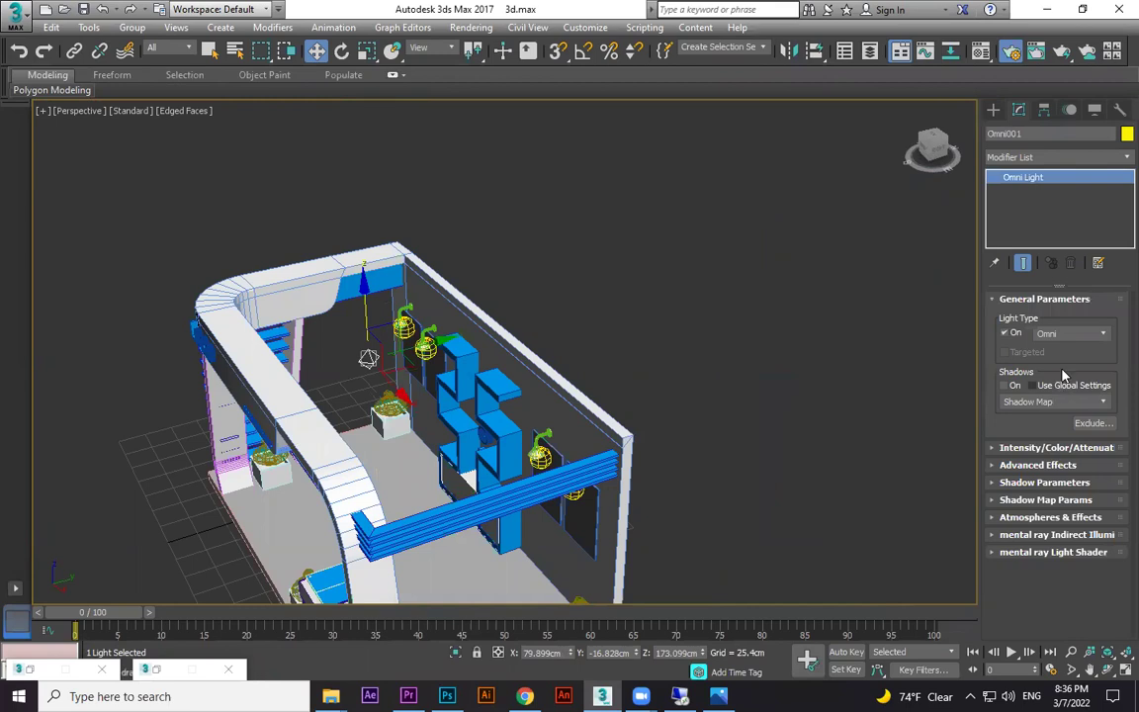
drag(1062, 467, 987, 468)
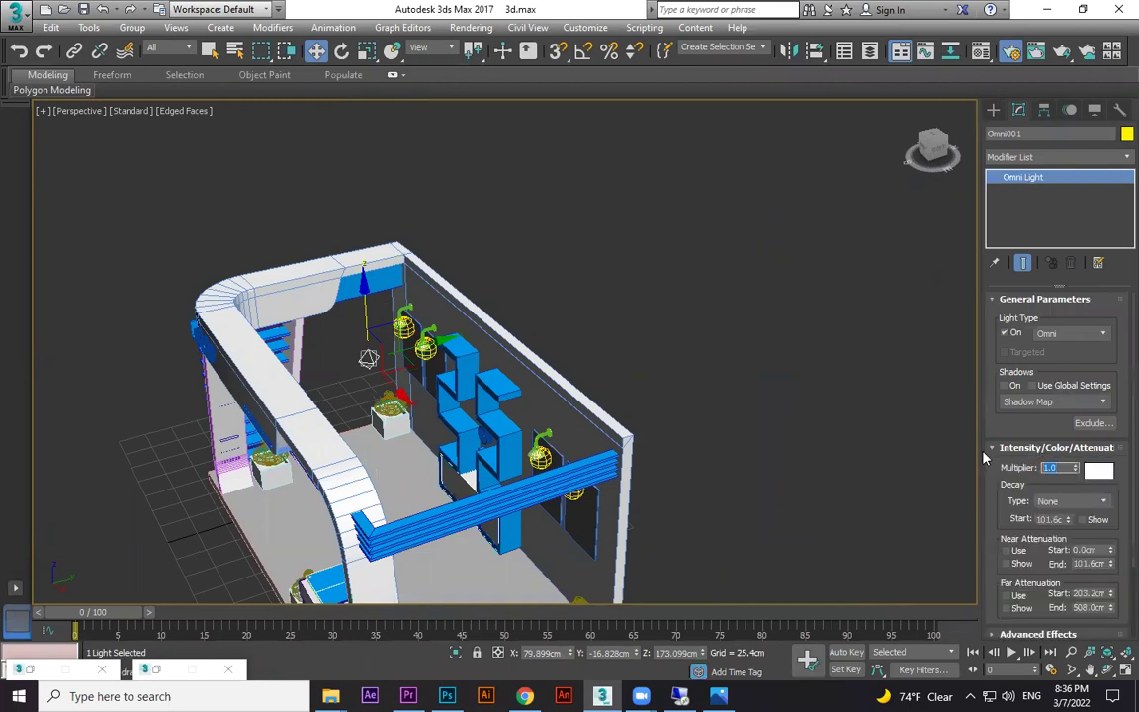
text(.5)
key(Return)
middle_drag(652, 468, 762, 444)
key(shift+q)
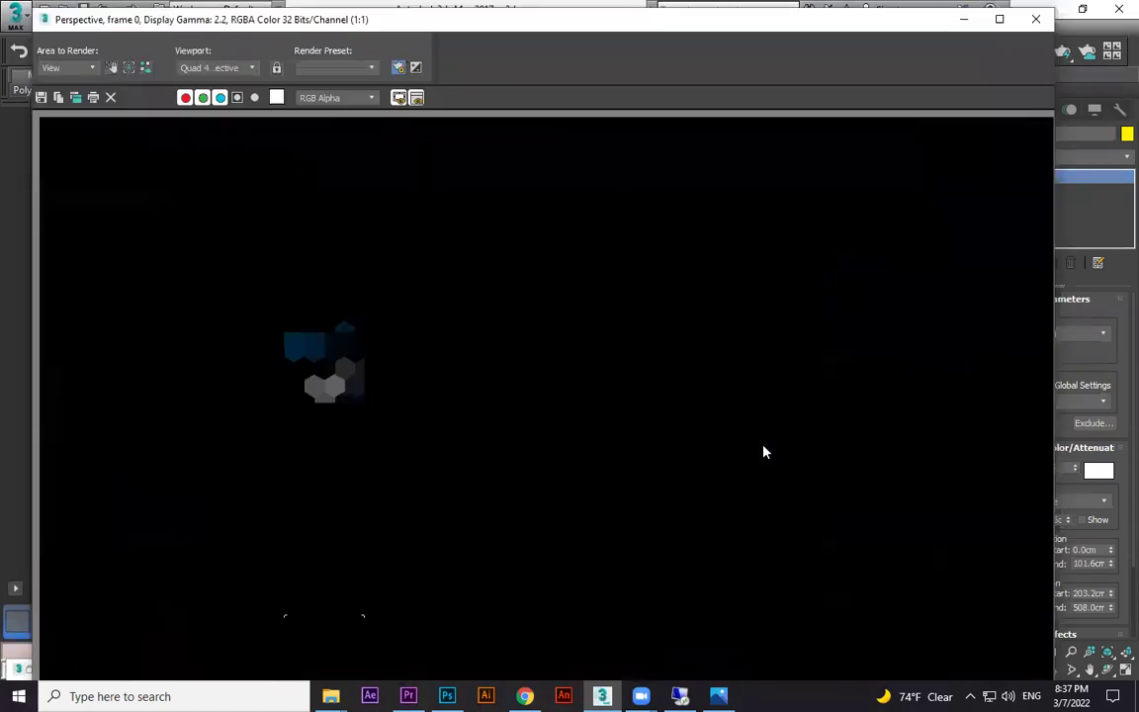
click(1037, 21)
click(407, 124)
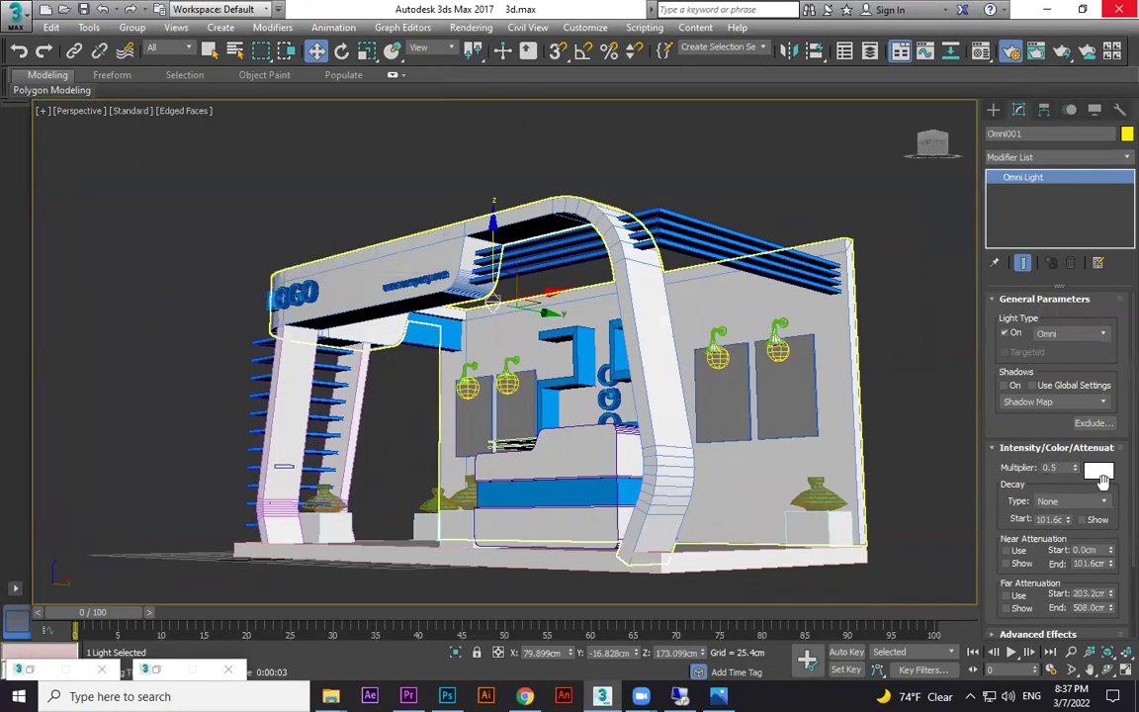
Set the Omni light's multiplier to 2, start a test render of the perspective view and cancel it
drag(1070, 470, 957, 470)
text(2)
key(Return)
key(shift+q)
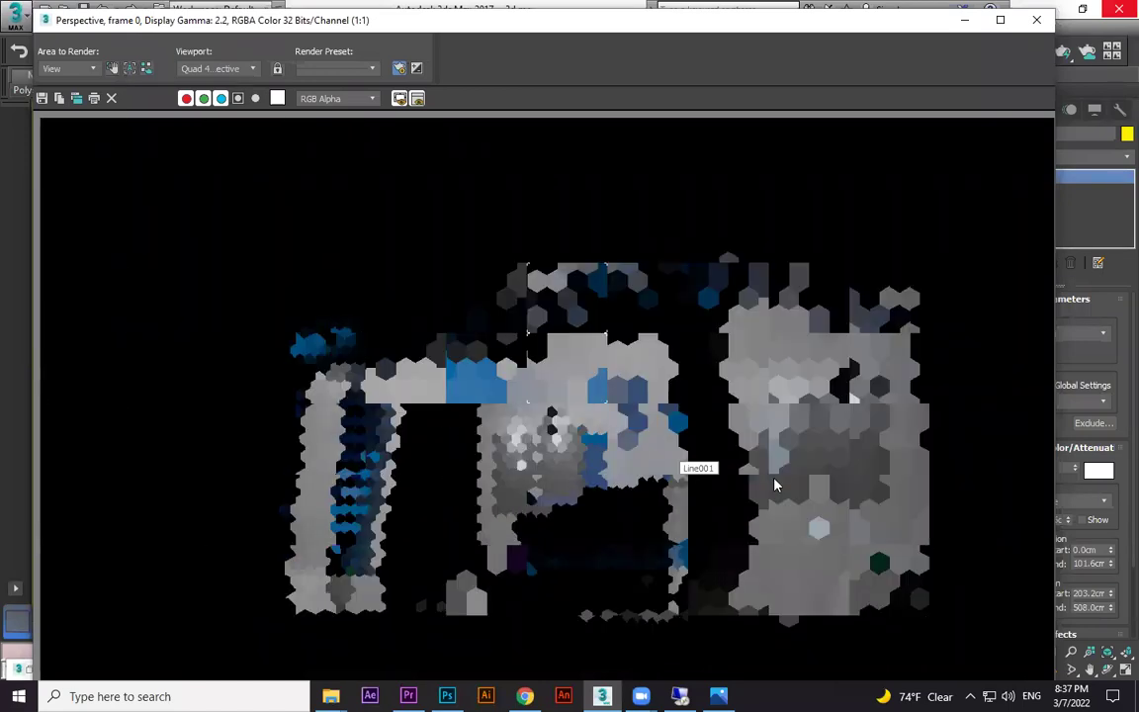
click(1040, 21)
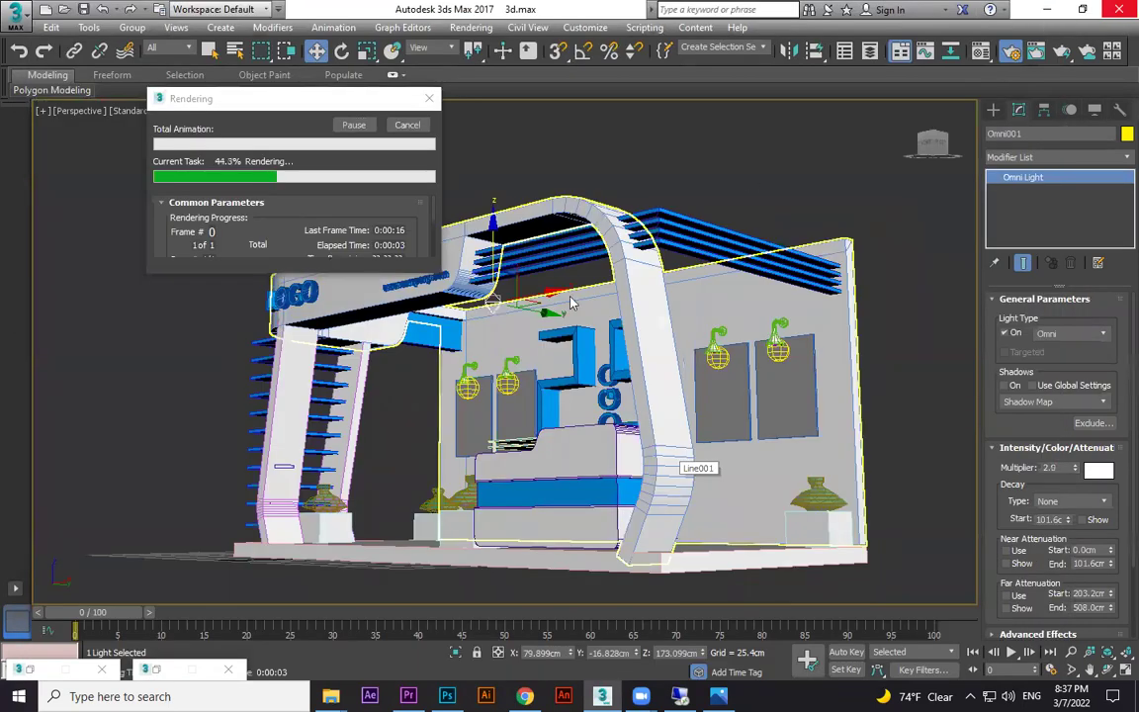
click(408, 125)
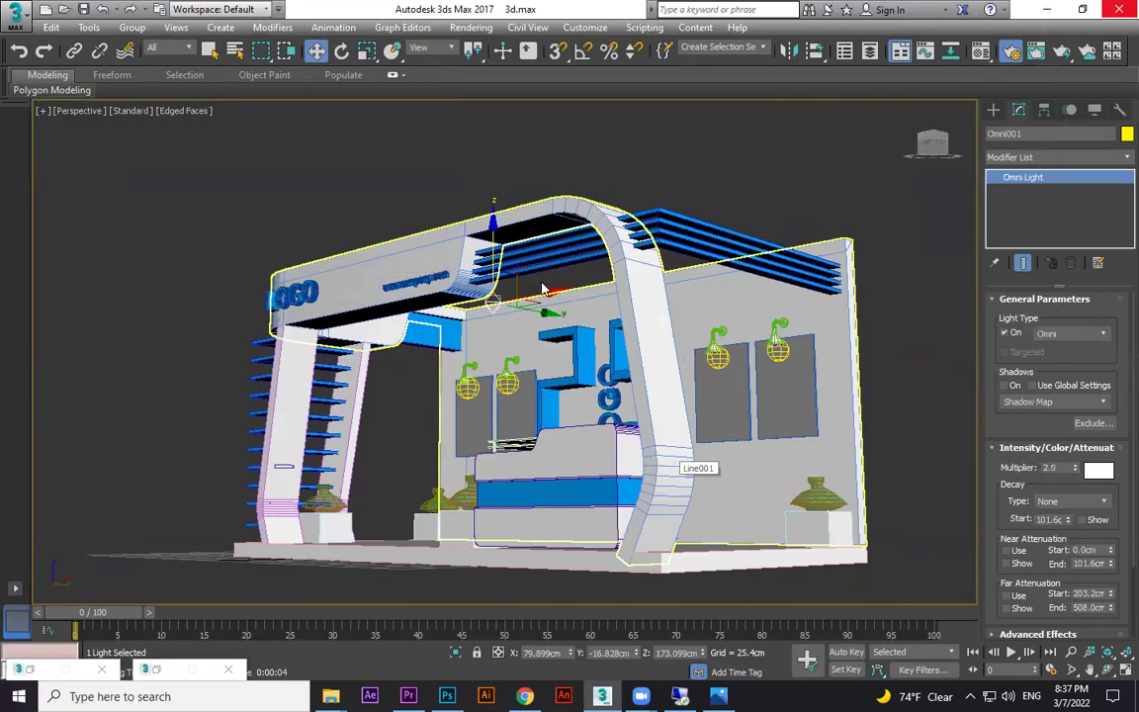
scroll(593, 395, down, 4)
alt+middle_drag(593, 394, 591, 495)
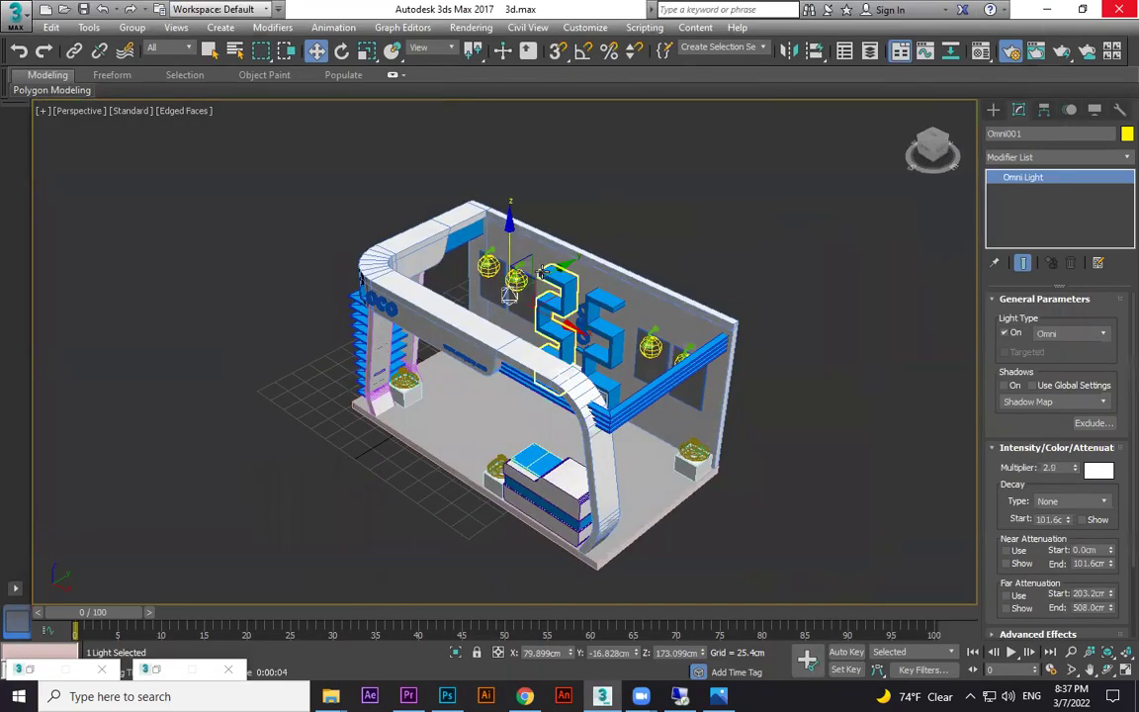
click(549, 276)
shift+drag(359, 435, 359, 435)
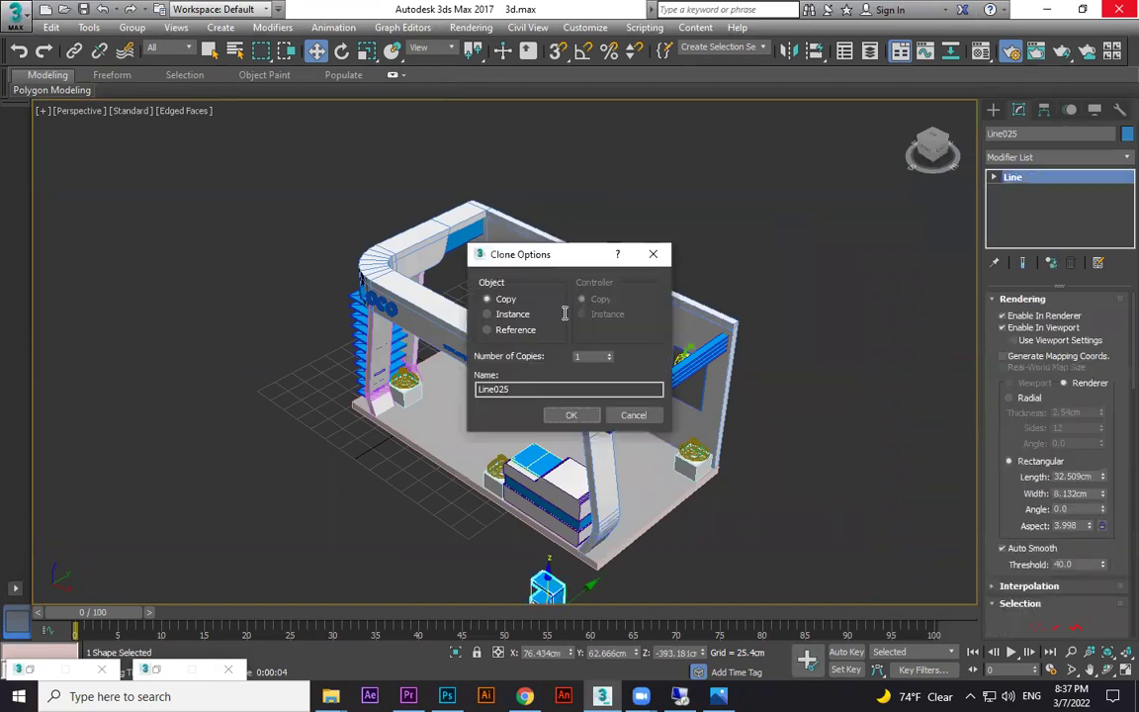
click(636, 413)
key(ctrl+z)
Copy the Omni light out in front of the booth to about Y -253.8 cm and shift the copy along the front
click(511, 298)
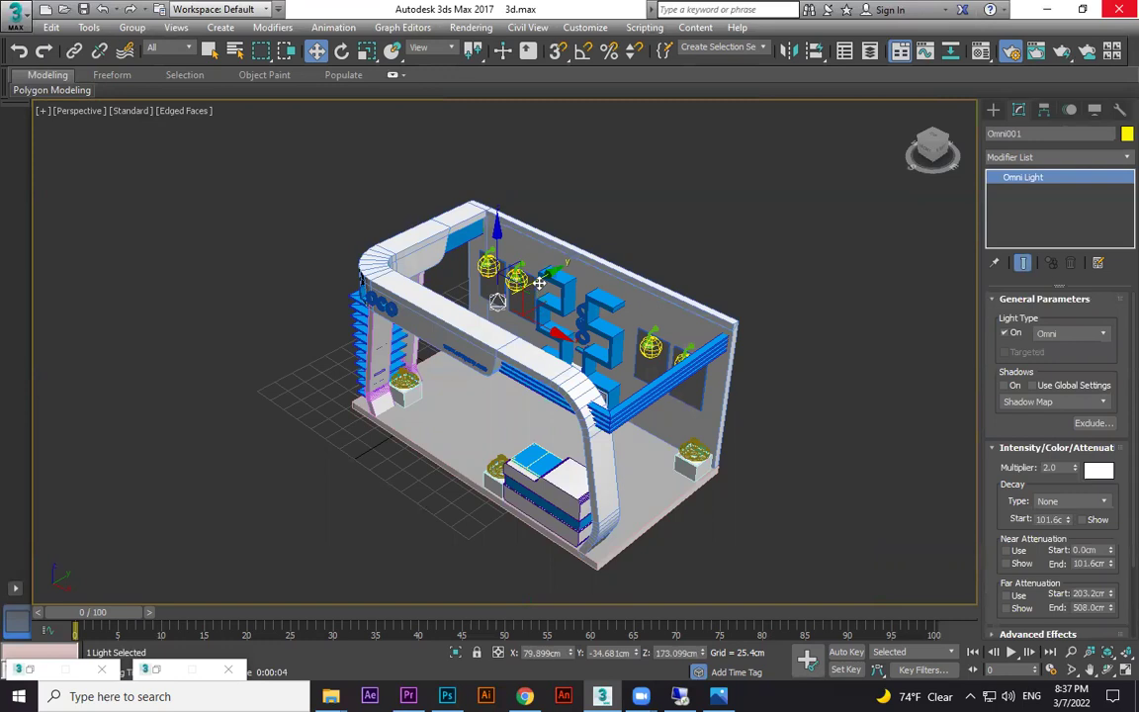
mouse_move(547, 274)
shift+mouse_down()
mouse_move(364, 367)
mouse_move(425, 473)
shift+mouse_up()
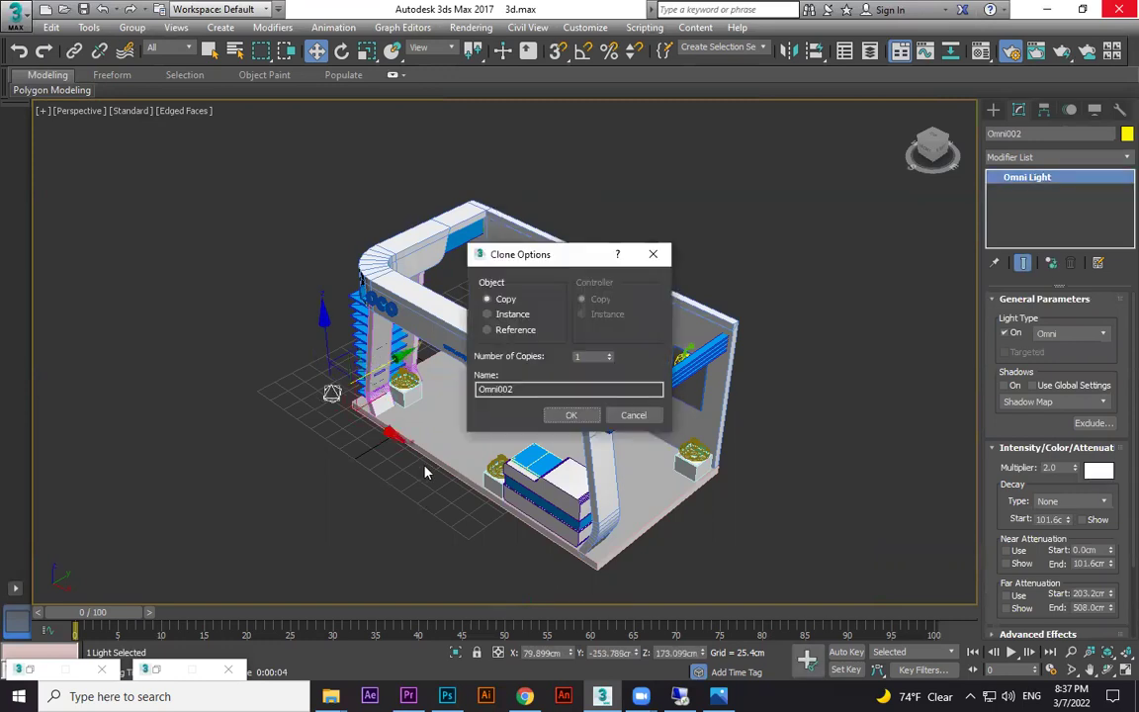
click(567, 416)
drag(382, 432, 419, 458)
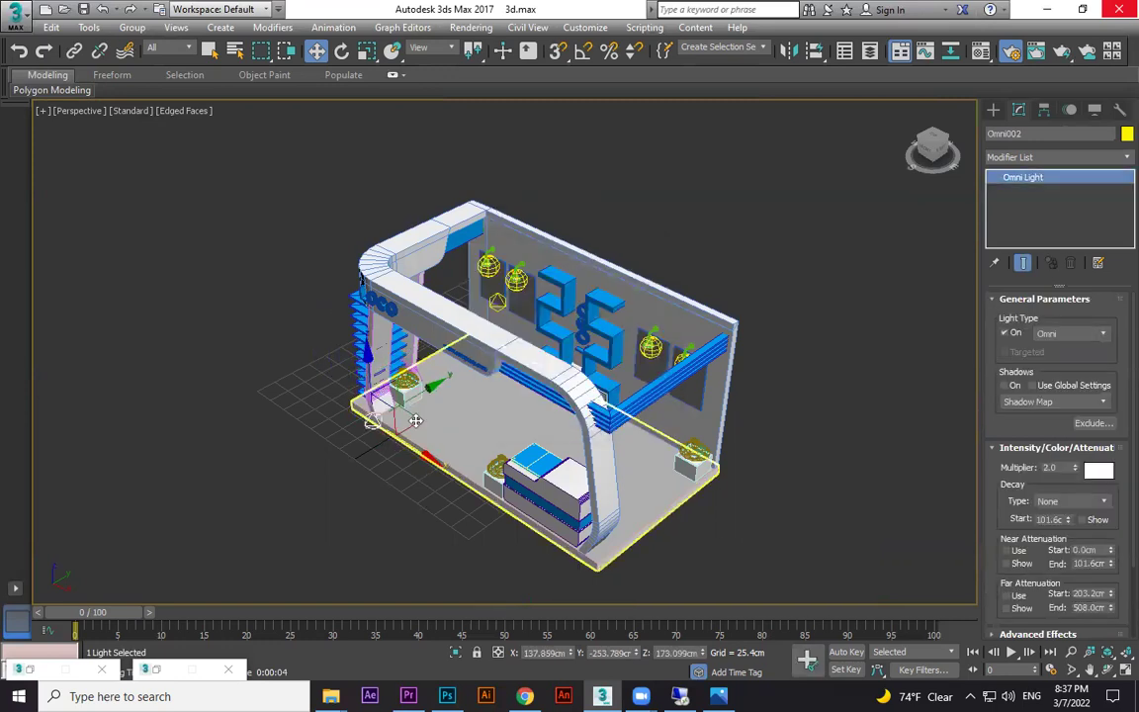
Clone the front Omni light once more beyond the counter end of the booth, at about X 447.9 cm, Y -110.6 cm
mouse_move(747, 593)
shift+mouse_down()
mouse_move(727, 581)
mouse_move(776, 498)
mouse_move(694, 567)
mouse_move(794, 476)
shift+mouse_up()
click(563, 419)
click(649, 597)
Test-render the perspective view of the whole booth to check the lighting from the three Omni lights
alt+middle_drag(698, 537, 683, 433)
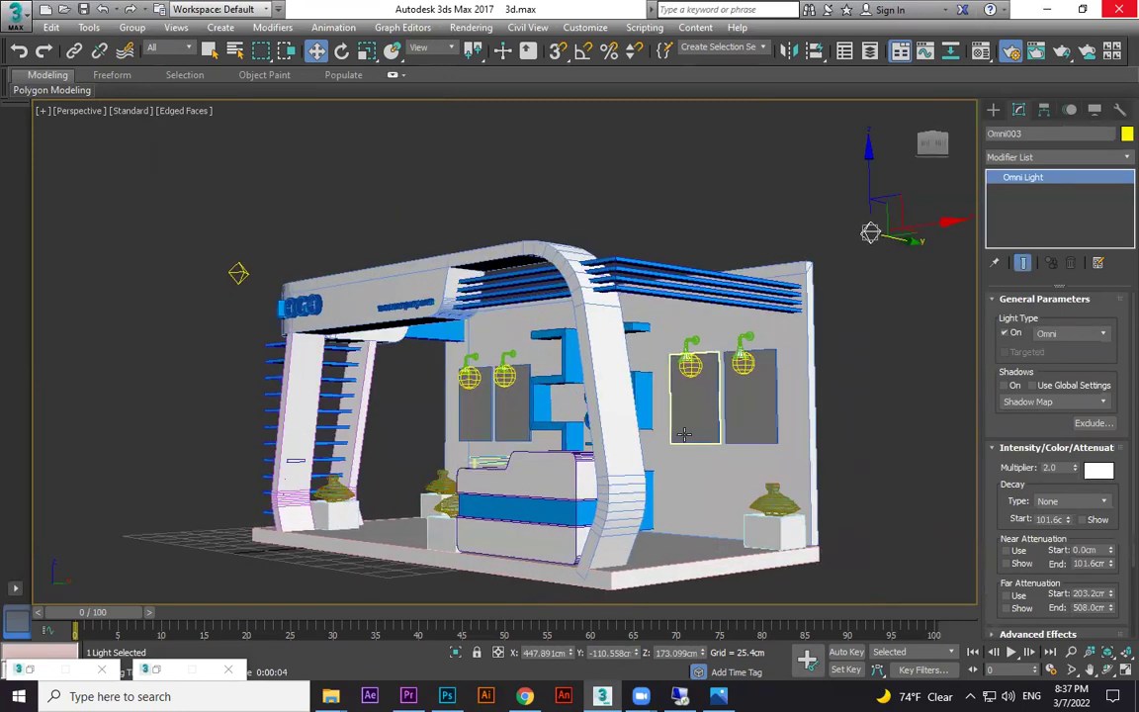
key(shift+q)
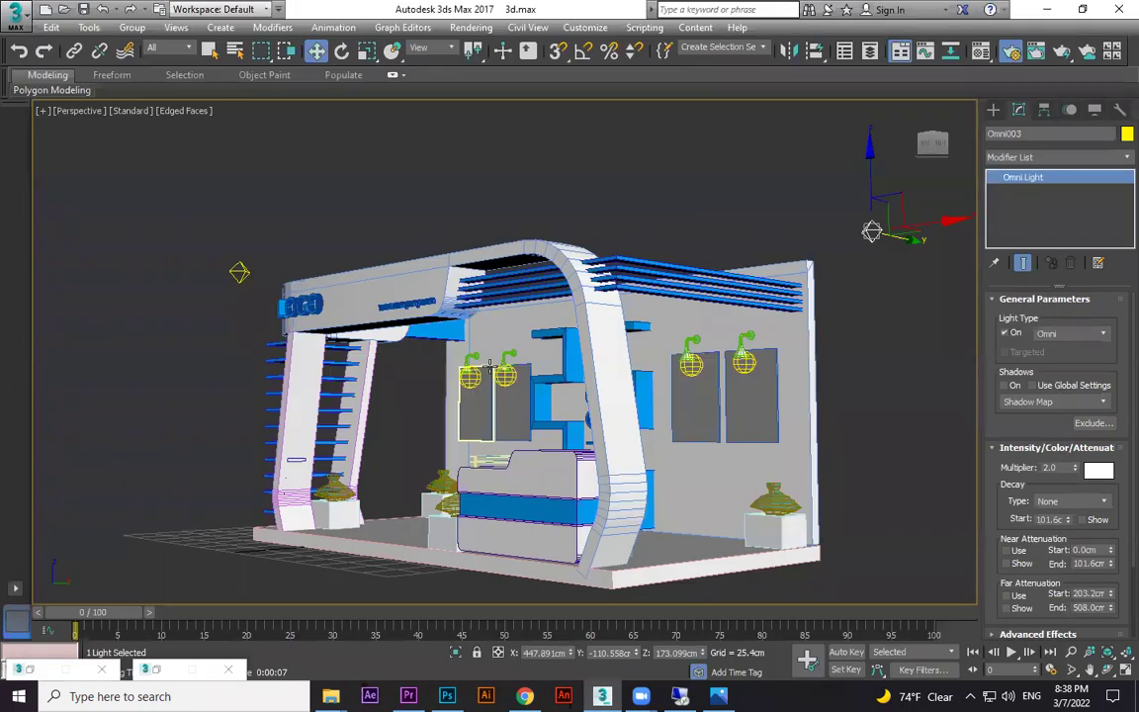
alt+middle_drag(560, 310, 504, 338)
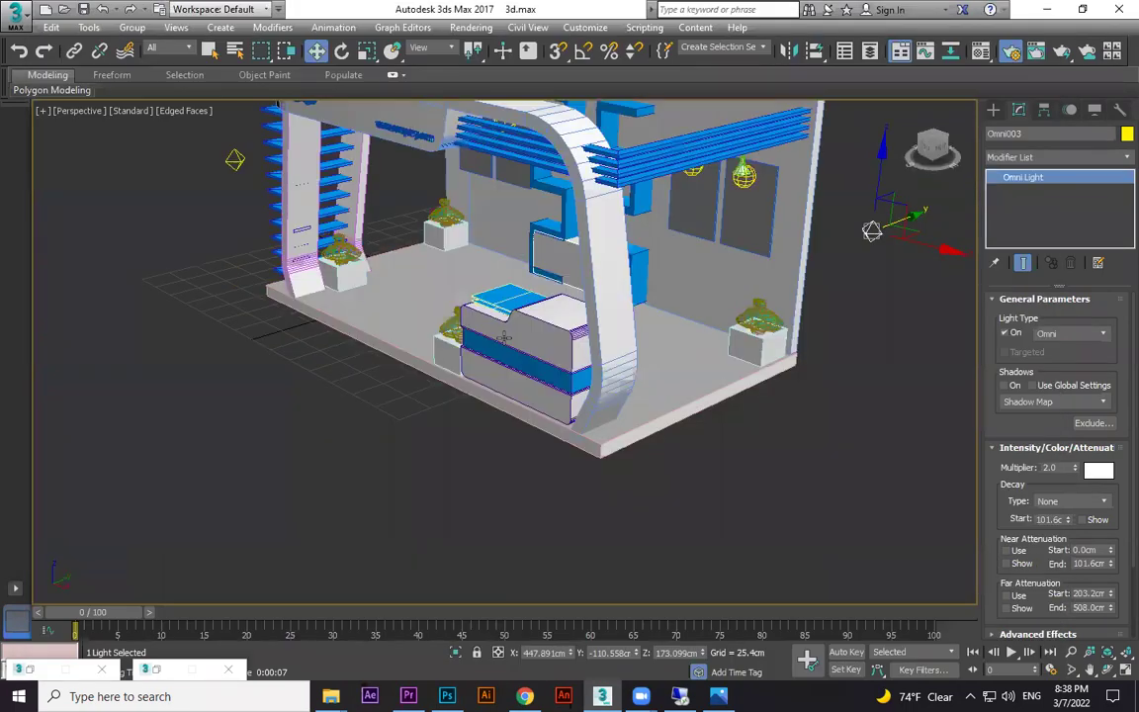
Select the Omni light inside the booth near the back wall and set its multiplier to 1
alt+middle_drag(469, 268, 462, 266)
click(463, 267)
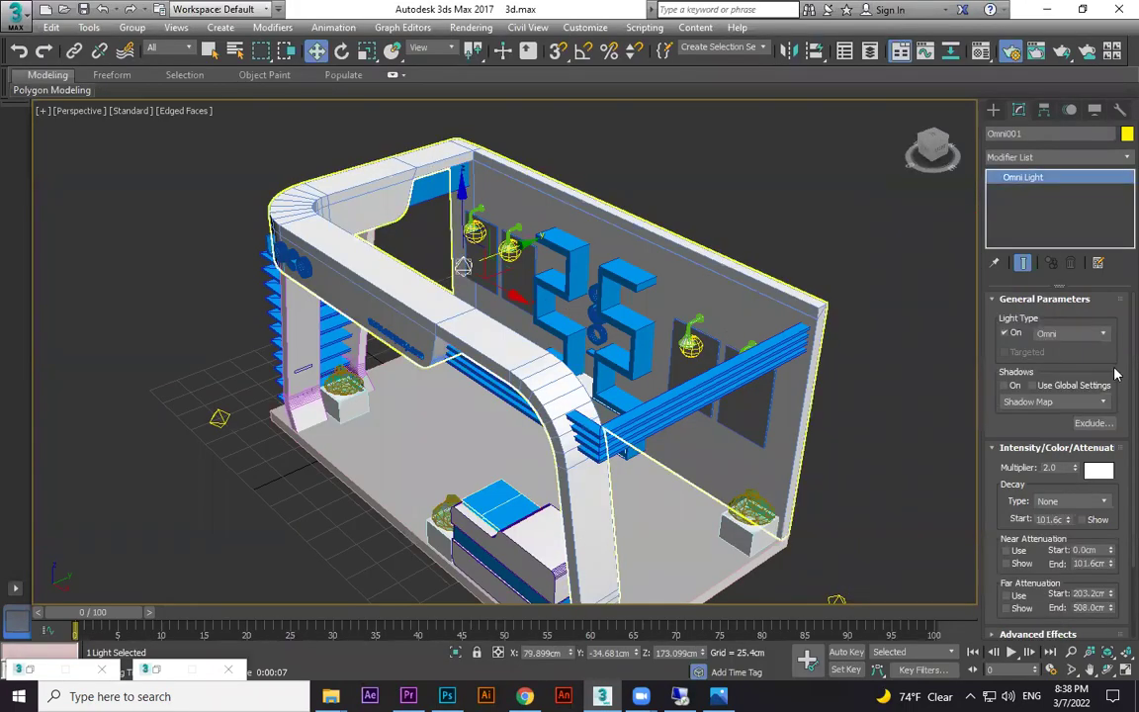
text(1)
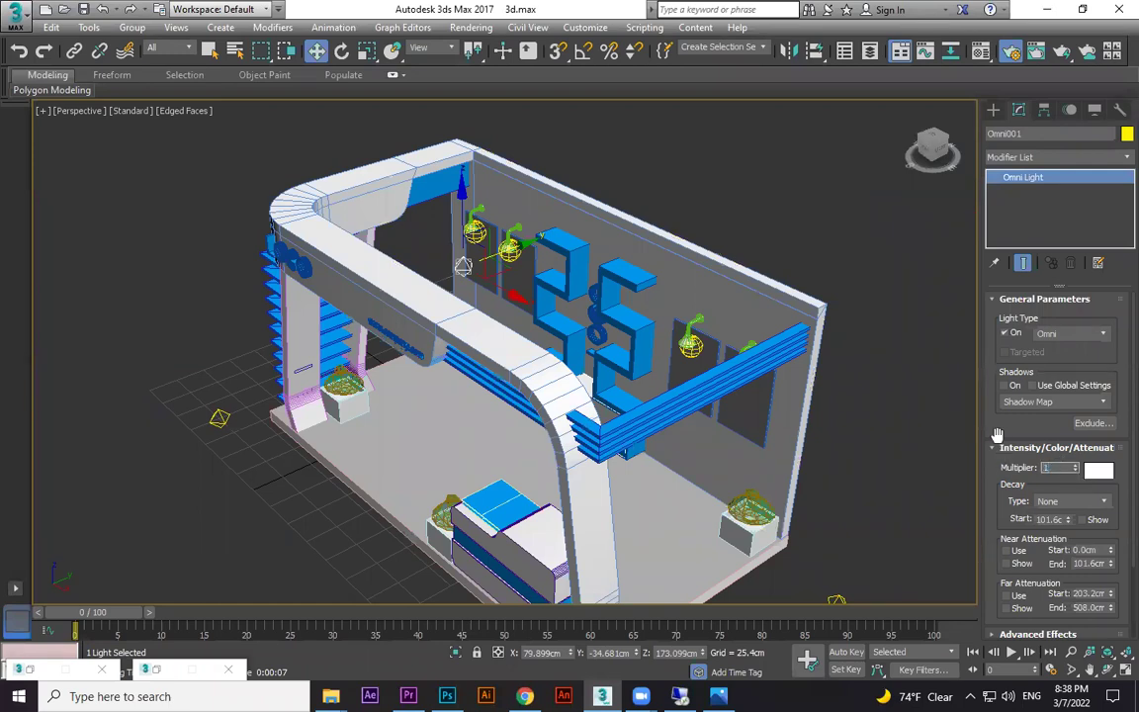
Set the multiplier to 3 on both outer Omni lights, the one in front and the one beyond the counter end
click(218, 418)
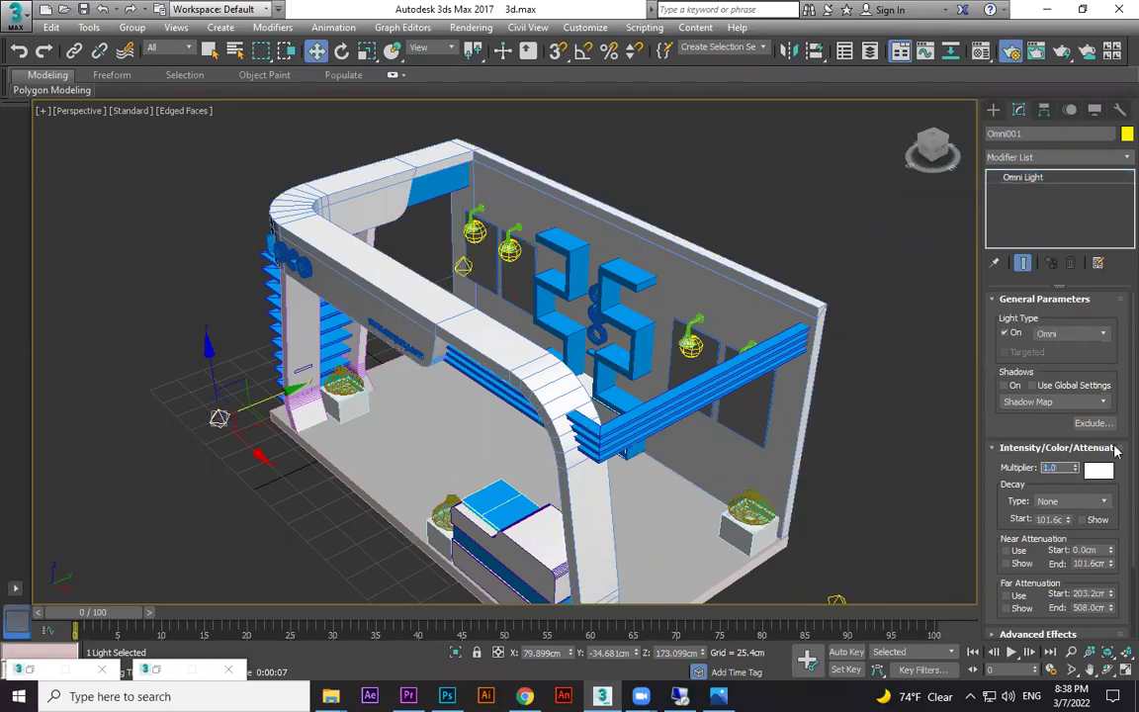
text(3)
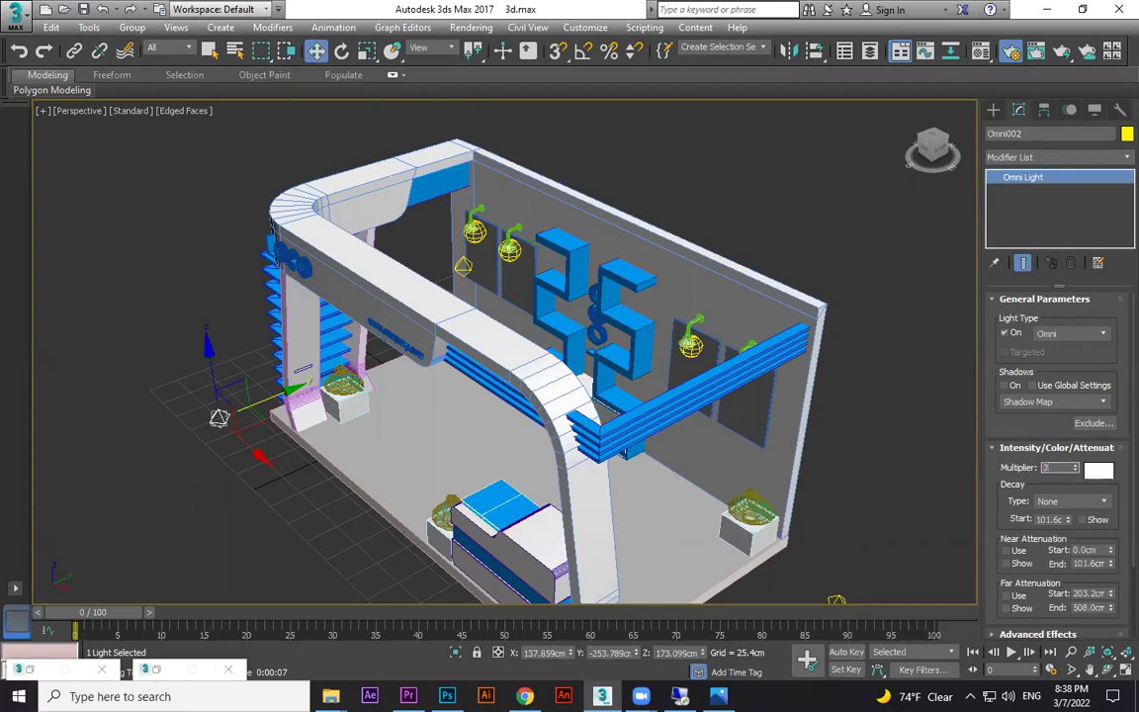
middle_drag(686, 482, 617, 387)
click(745, 470)
click(740, 468)
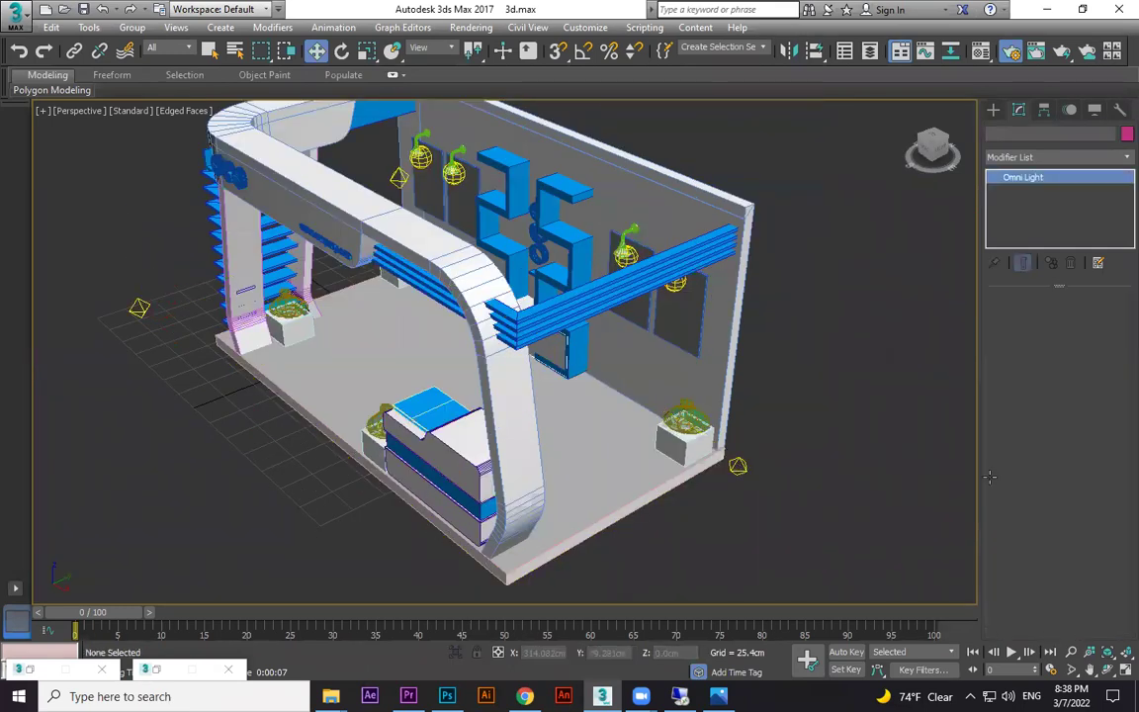
double_click(1049, 468)
text(3)
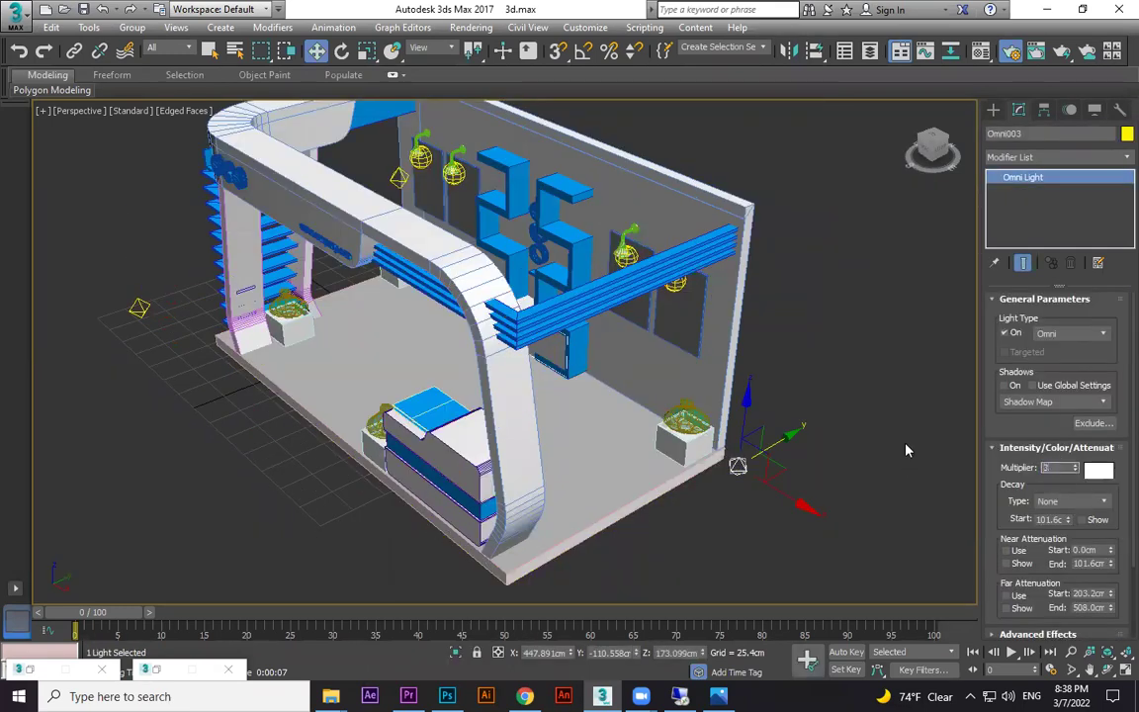
Test-render the perspective view of the whole booth from a low angle, then close the rendered frame
alt+middle_drag(641, 516, 746, 372)
key(shift+q)
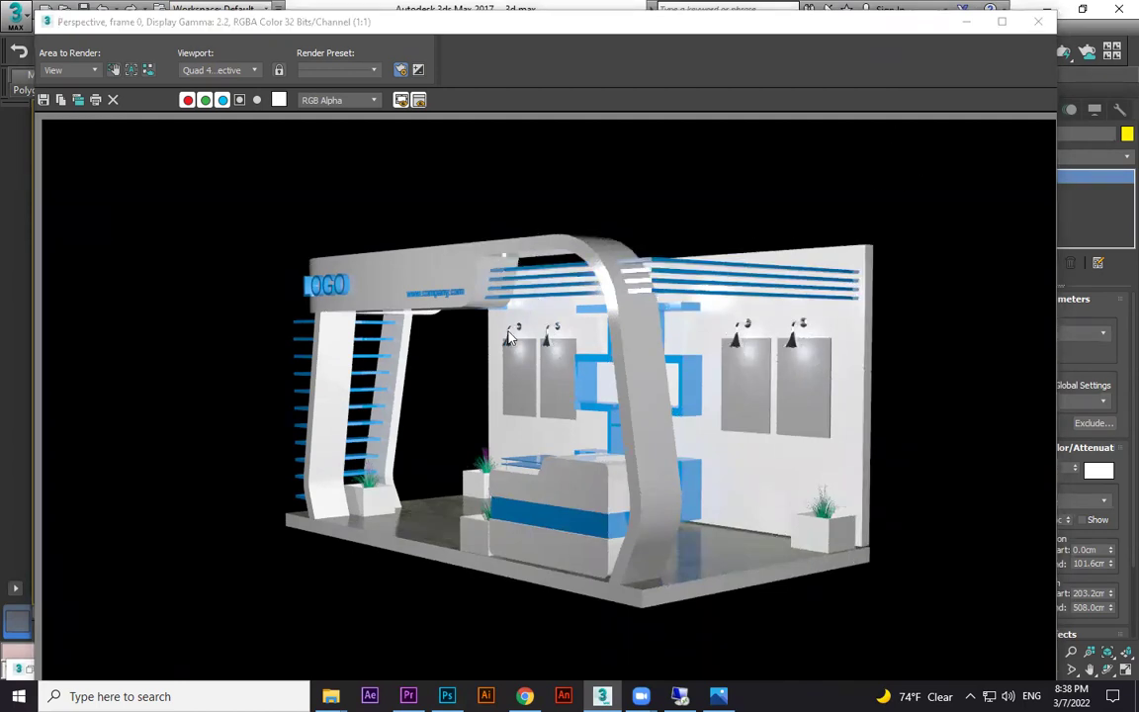
click(1037, 21)
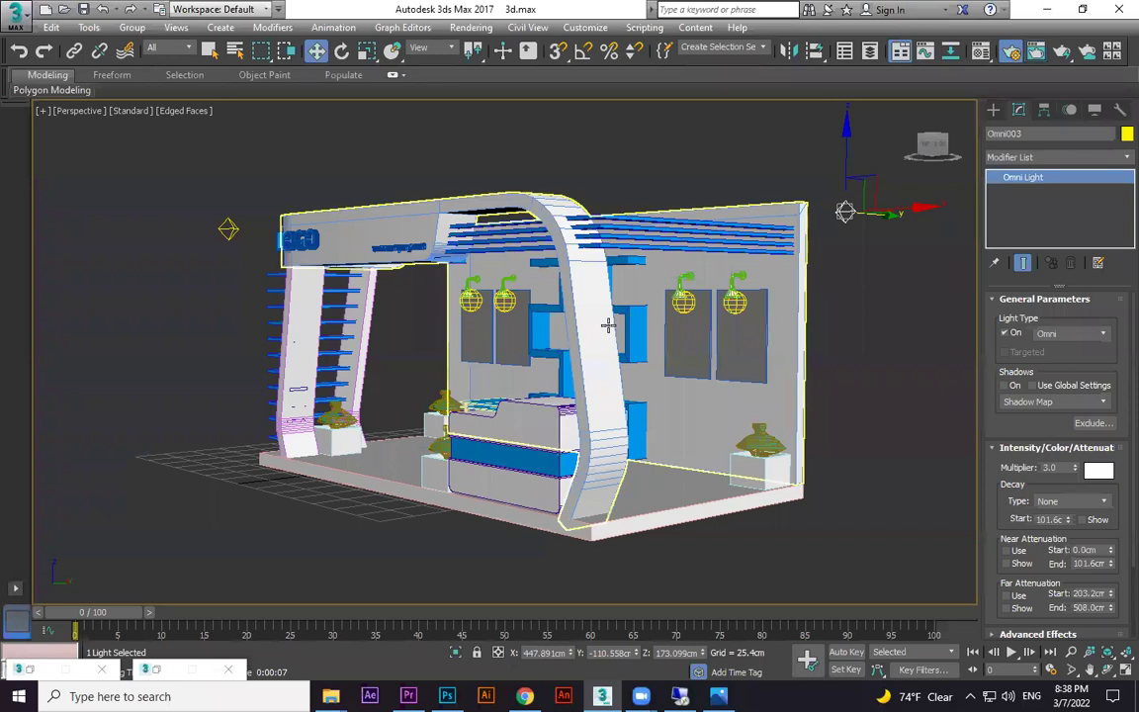
Set the multiplier to 2 on the front Omni light and on the one beyond the counter end
click(228, 228)
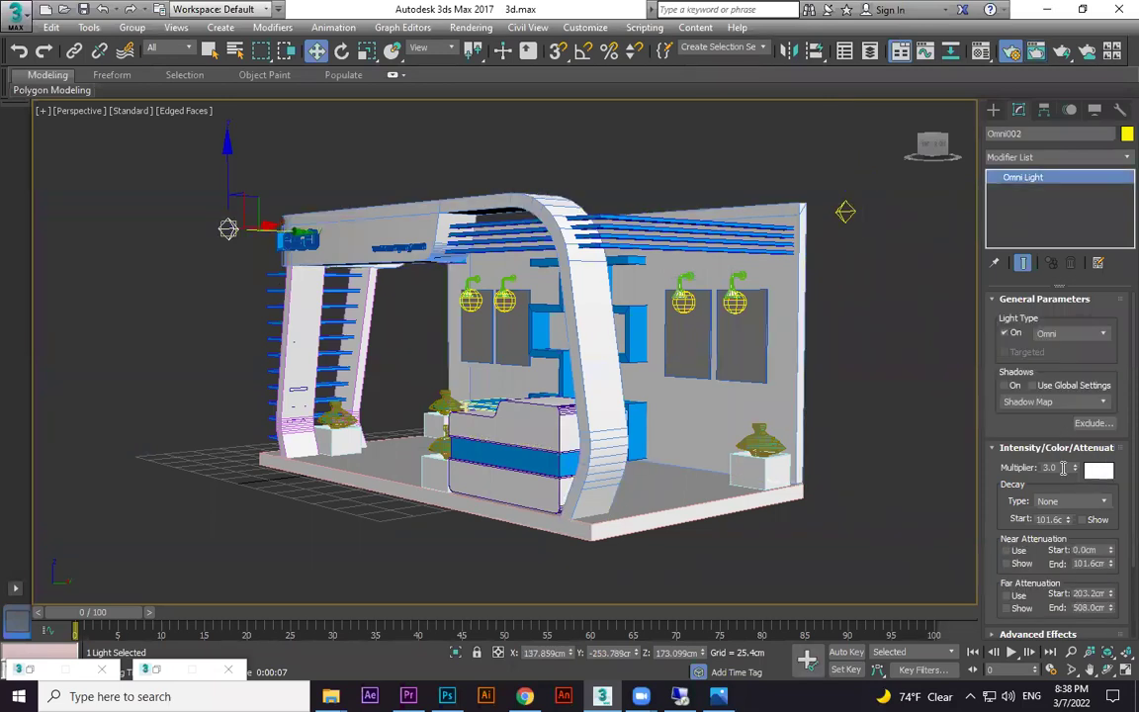
text(2)
key(Return)
middle_drag(822, 482, 728, 389)
scroll(735, 460, down, 5)
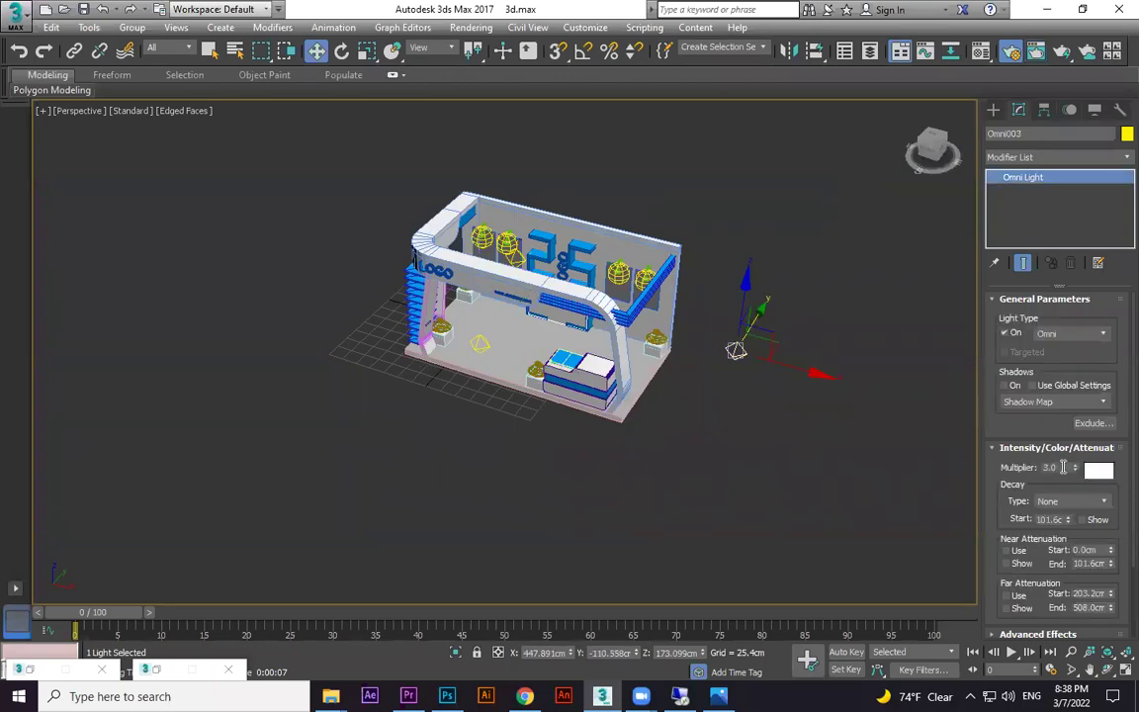
scroll(791, 499, up, 5)
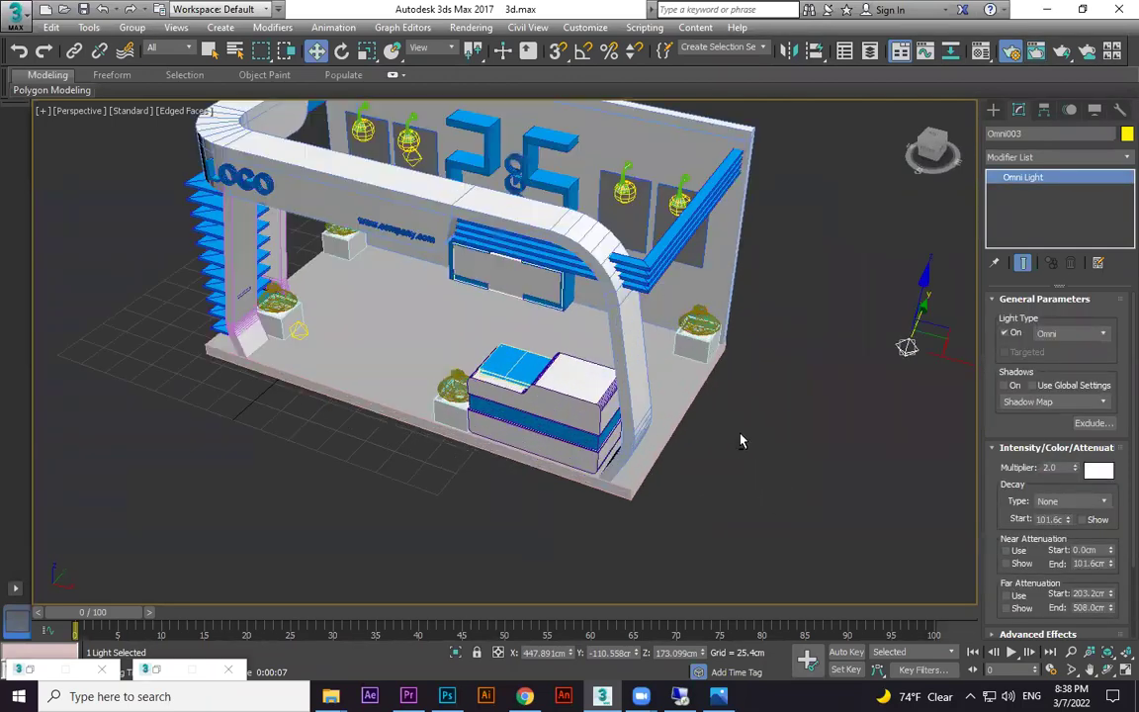
scroll(697, 450, up, 1)
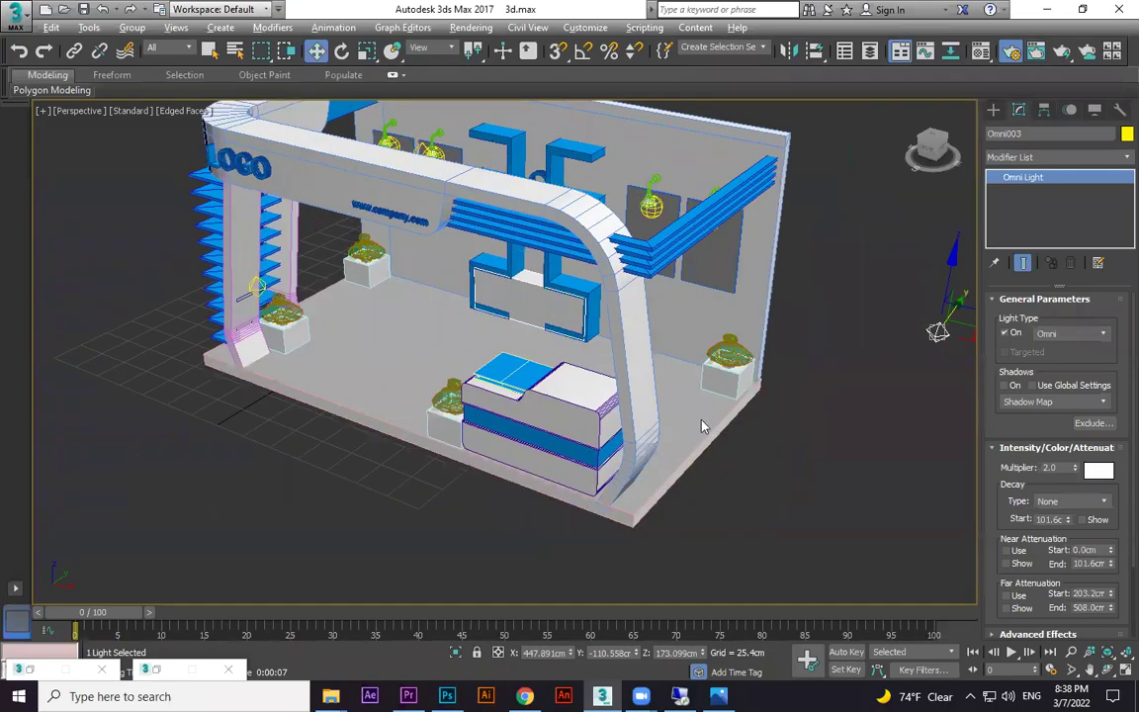
Switch to Photos to check the lighting in the reference booth picture, then return to the 3ds Max scene
alt+middle_drag(704, 427, 648, 332)
key(alt+Tab)
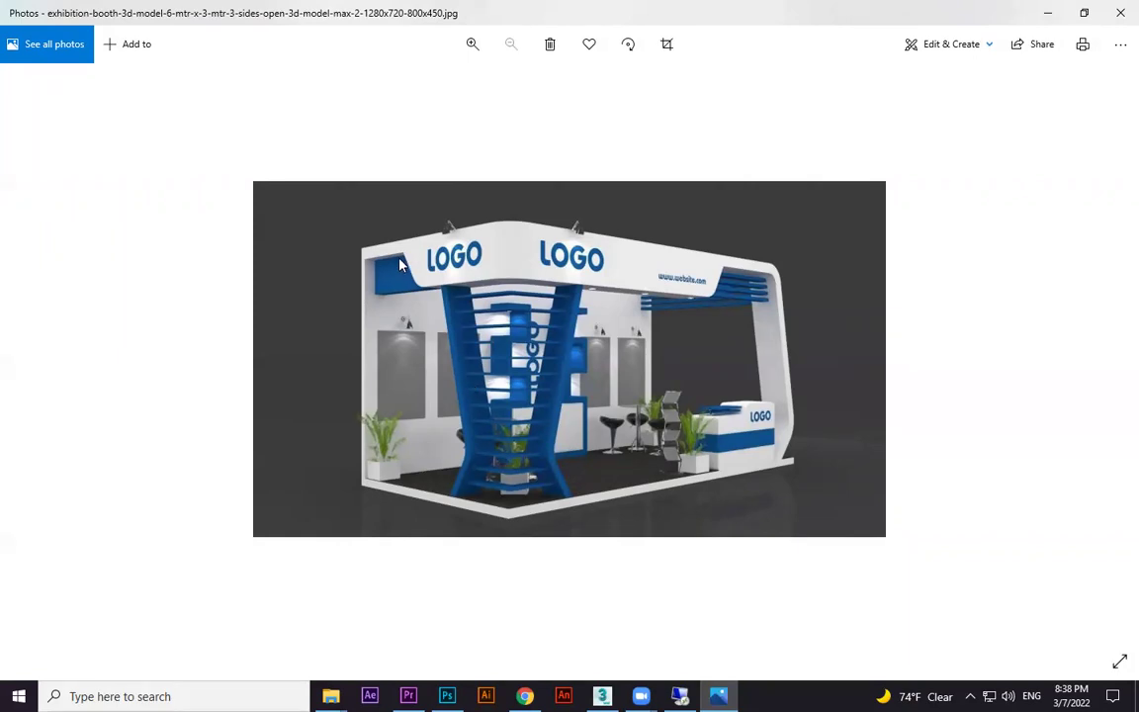
click(1047, 13)
Test-render a closer perspective view of the booth from the counter end to check the adjusted Omni lights
scroll(540, 428, up, 8)
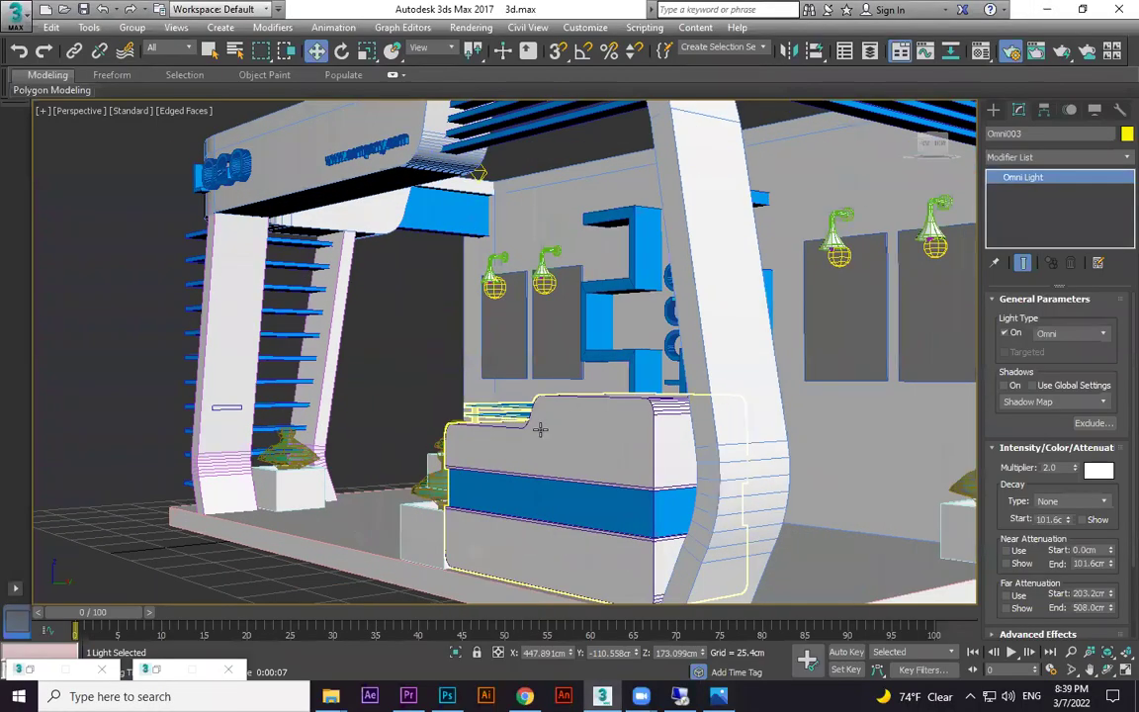
scroll(540, 429, down, 4)
middle_drag(697, 465, 673, 431)
middle_drag(718, 484, 697, 466)
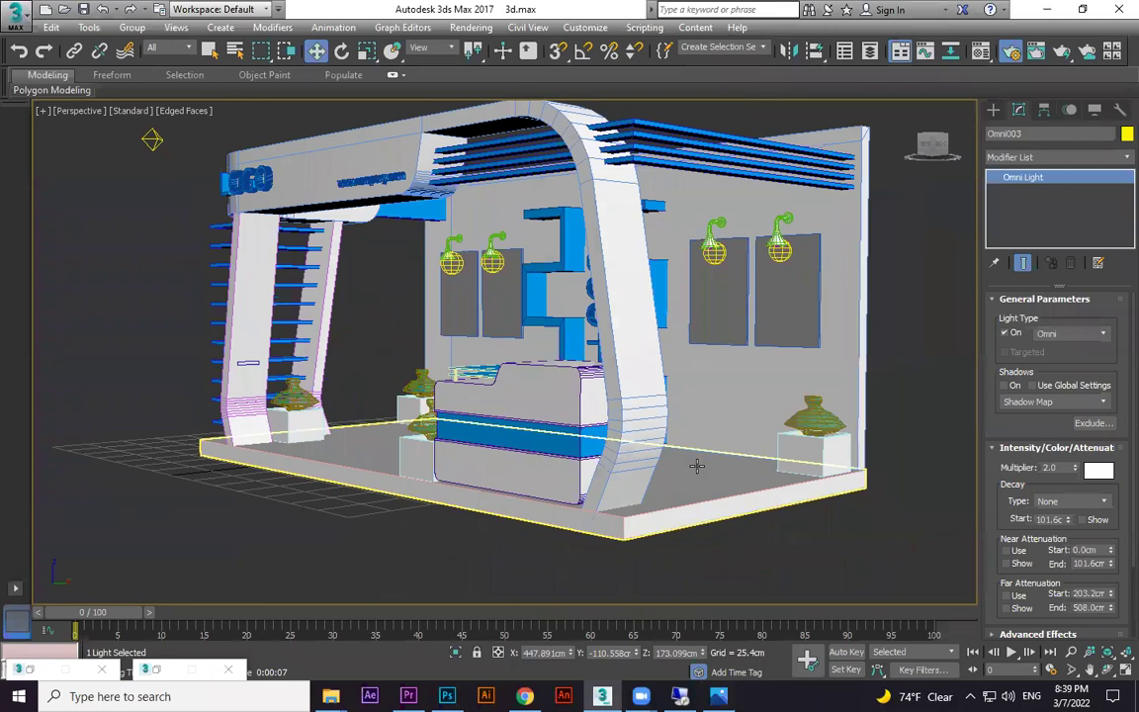
key(shift+q)
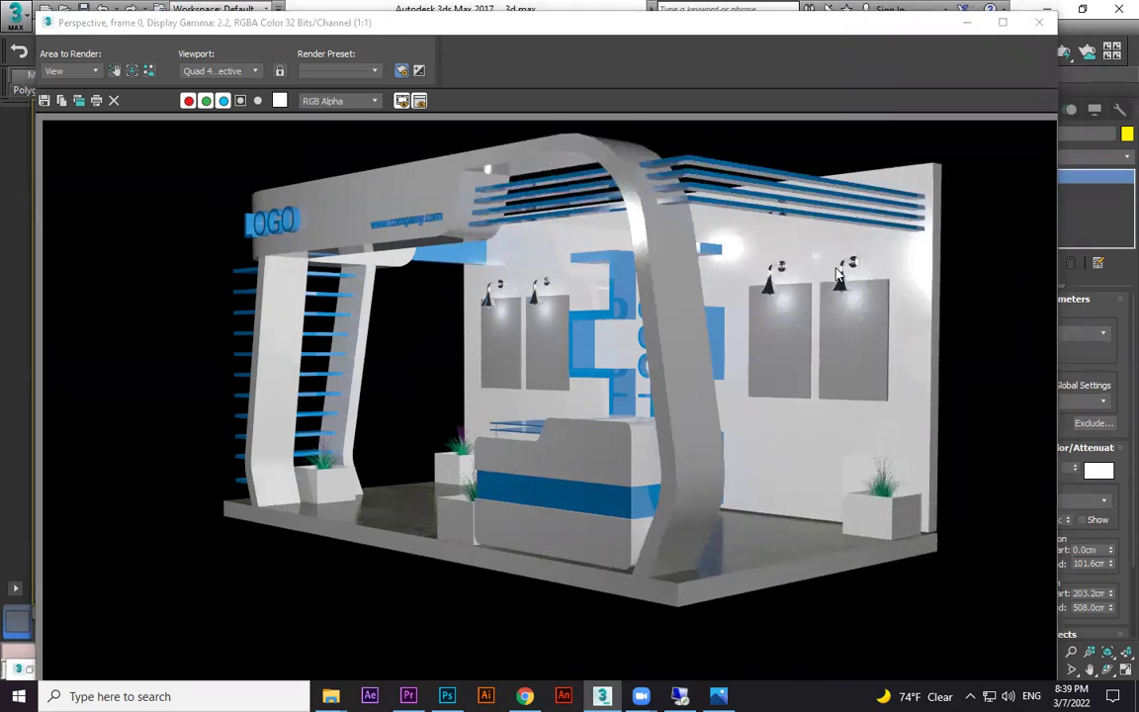
click(1049, 22)
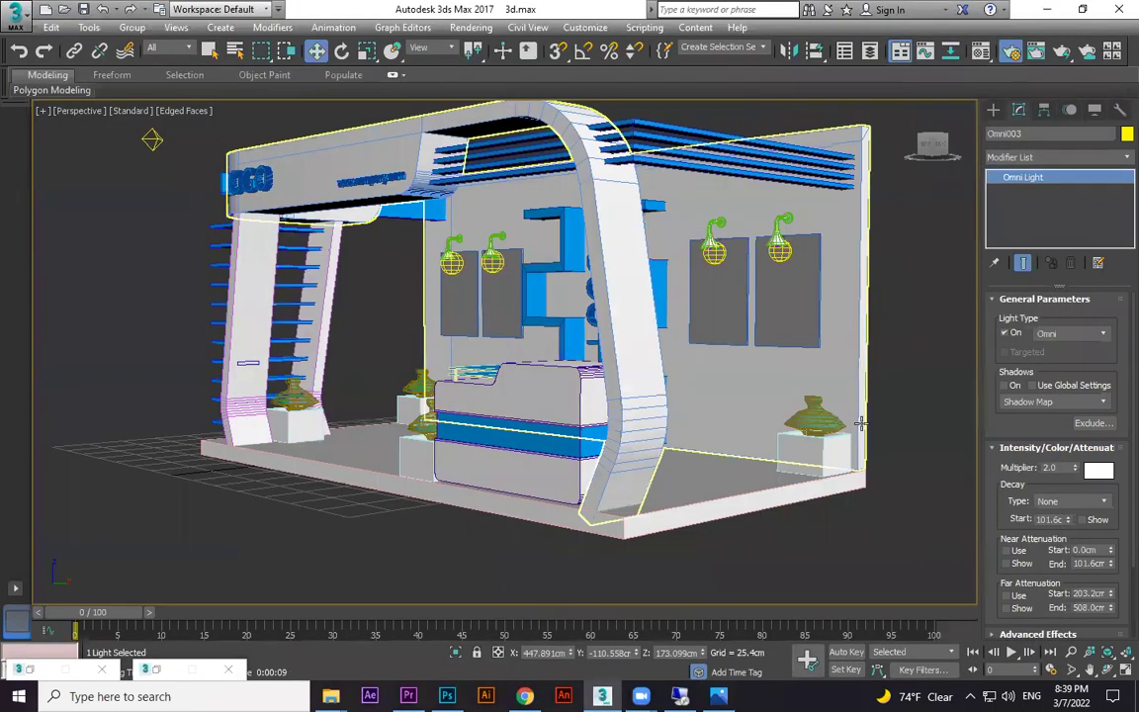
middle_drag(791, 462, 787, 450)
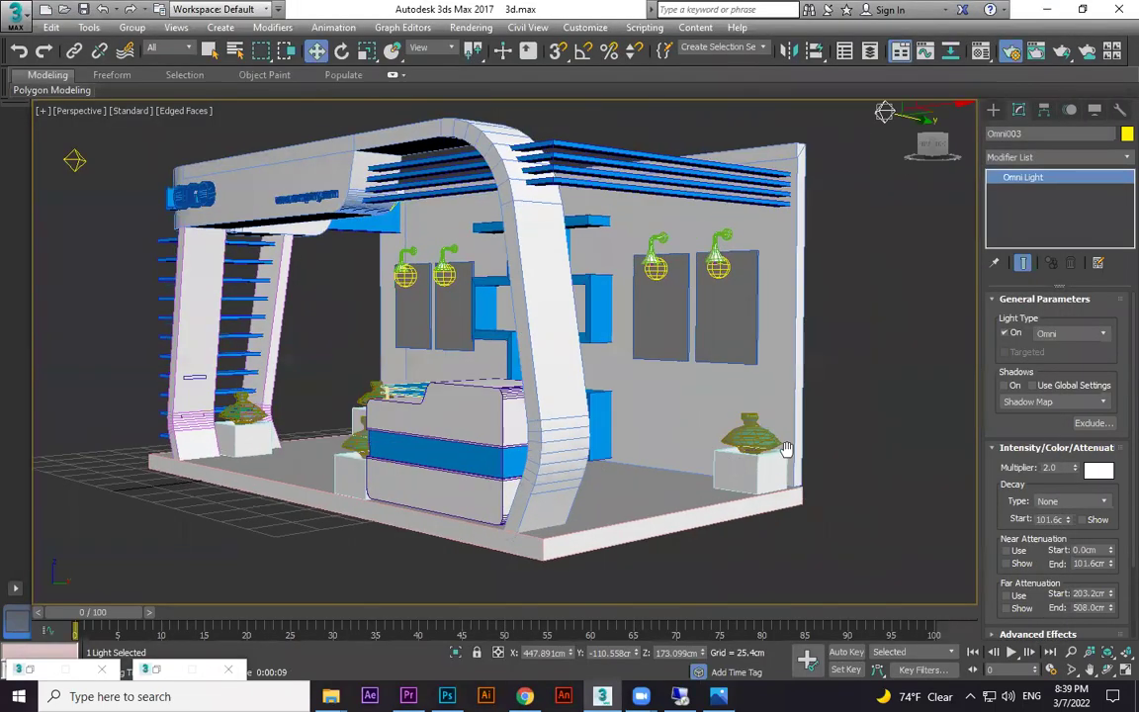